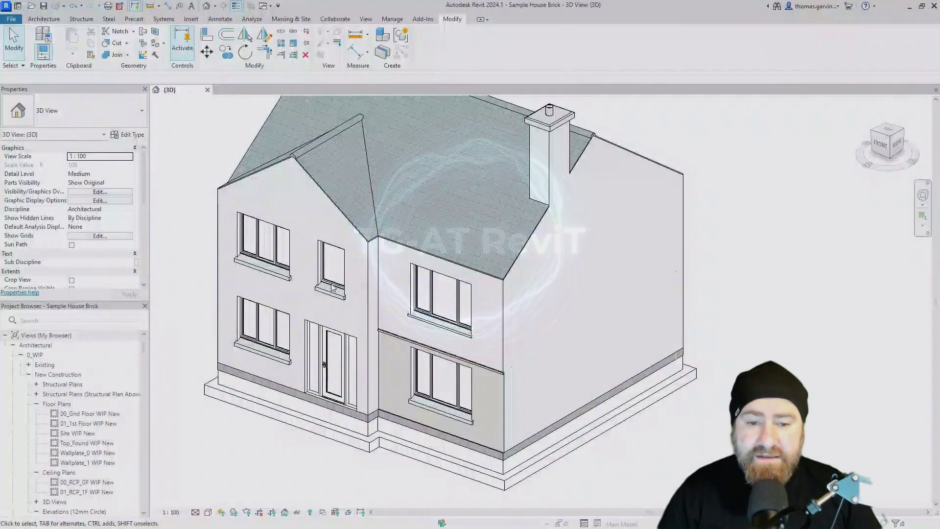
Step: Edit the TG-AT_DeepFrame_1Glass_1Ope window family from the house and open its Ref. Level plan
scroll(336, 285, up, 4)
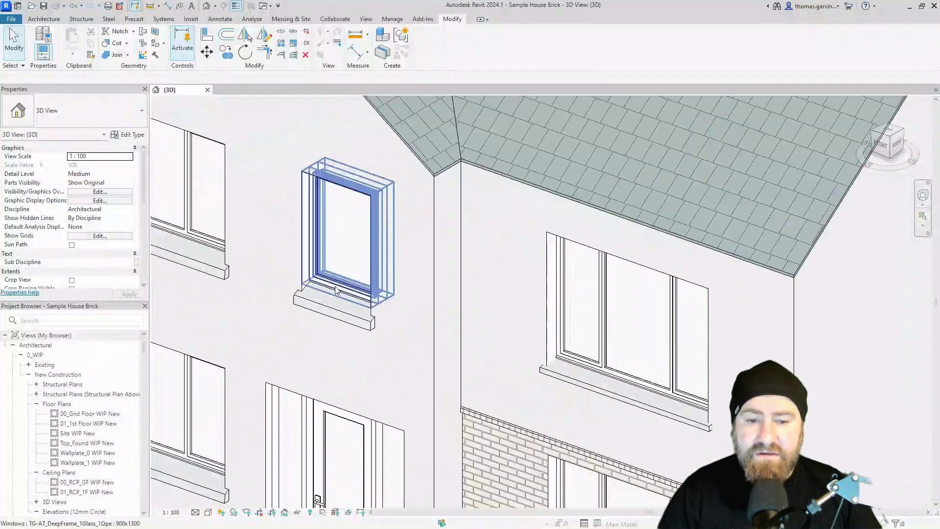
click(336, 285)
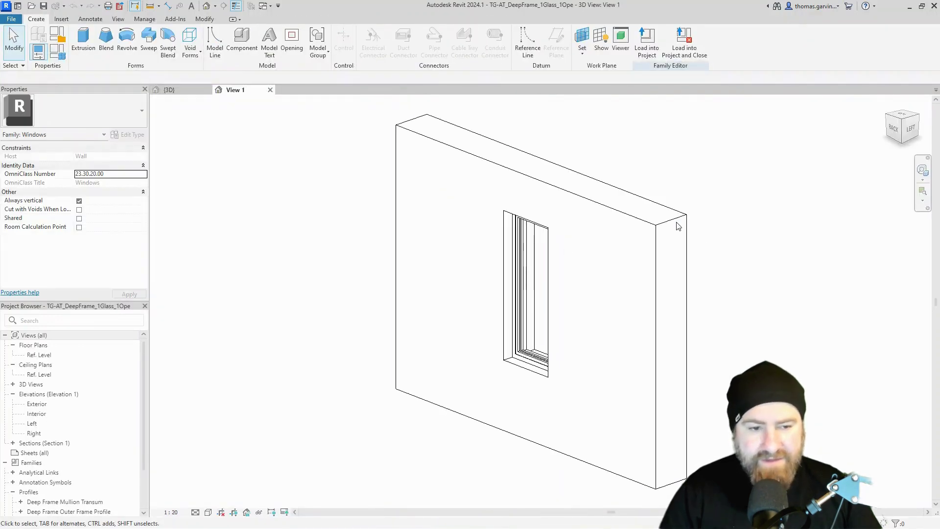
shift+middle_drag(678, 226, 503, 295)
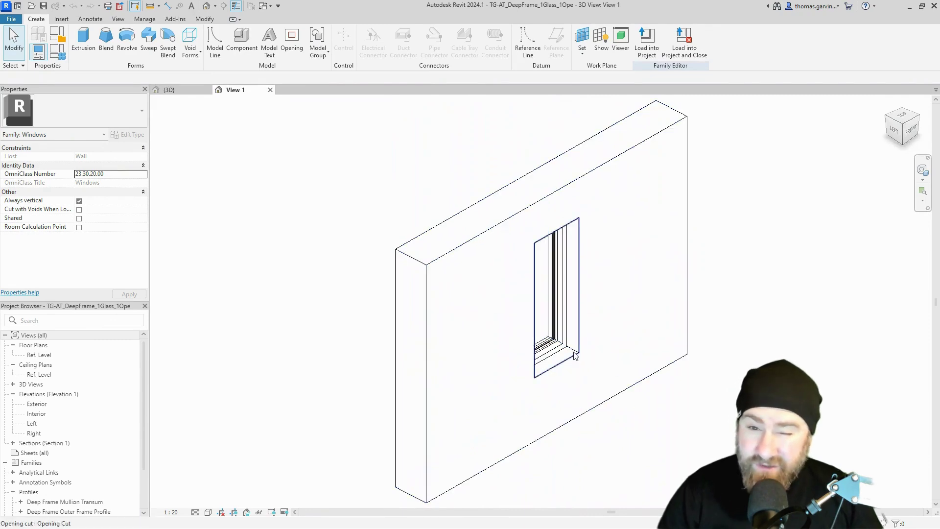
mouse_move(472, 379)
shift+middle_down()
mouse_move(434, 392)
mouse_move(660, 388)
mouse_move(510, 392)
mouse_move(514, 384)
mouse_move(586, 381)
mouse_move(595, 394)
mouse_move(372, 318)
shift+middle_up()
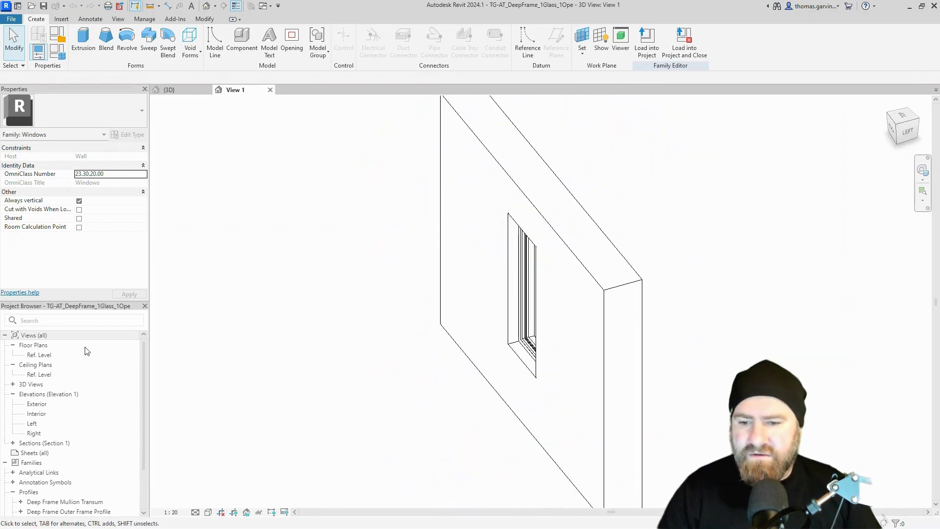
double_click(38, 355)
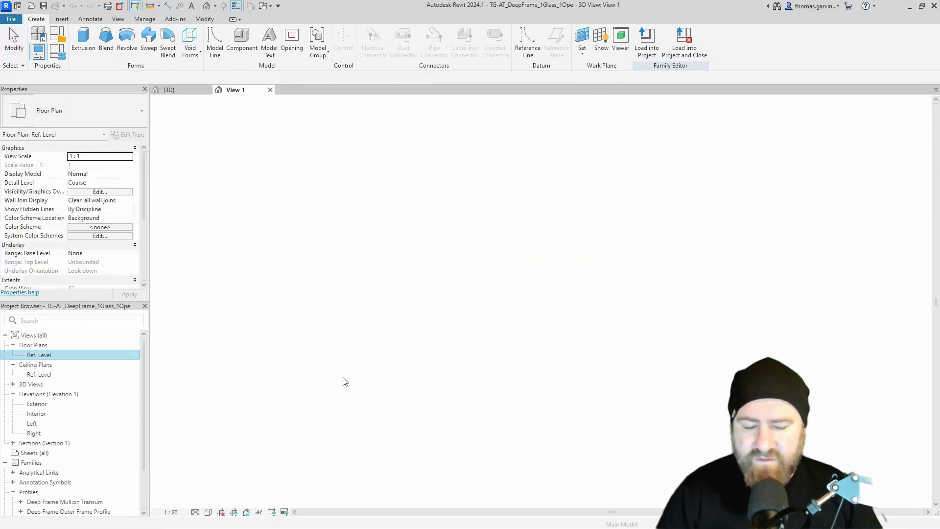
Step: Draw one vertical reference plane left and one right of the window opening
click(399, 382)
scroll(501, 291, up, 5)
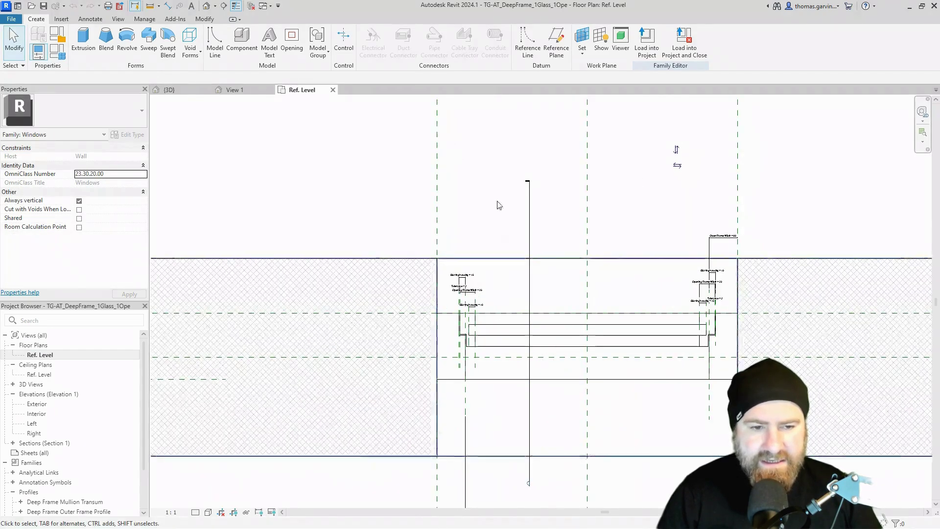
scroll(499, 202, down, 2)
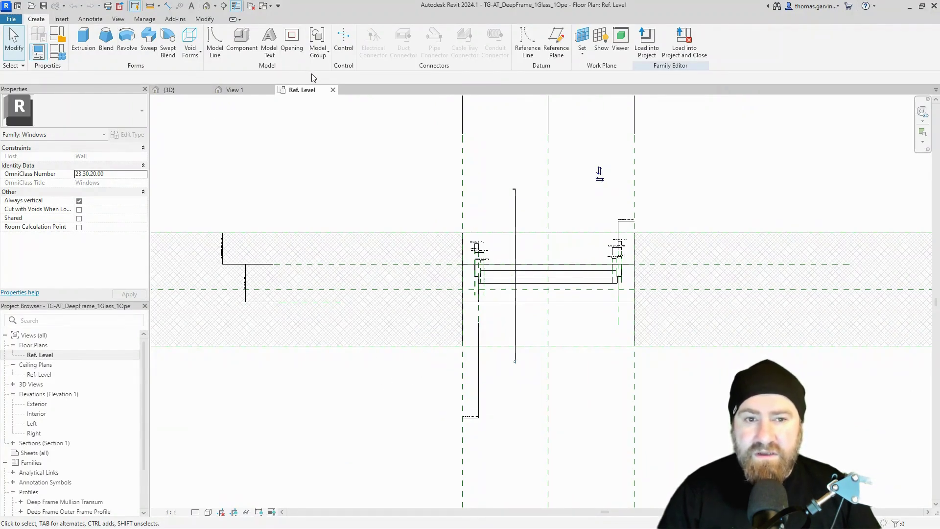
click(555, 42)
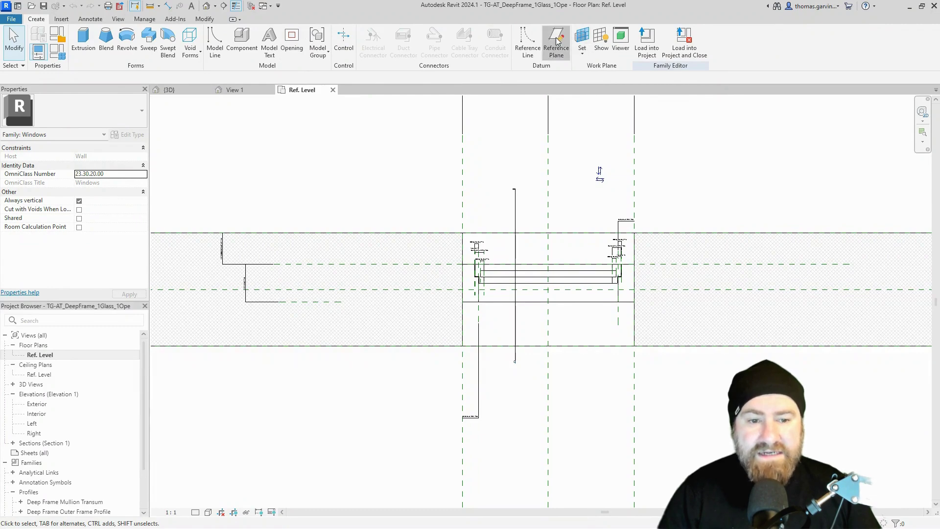
click(444, 212)
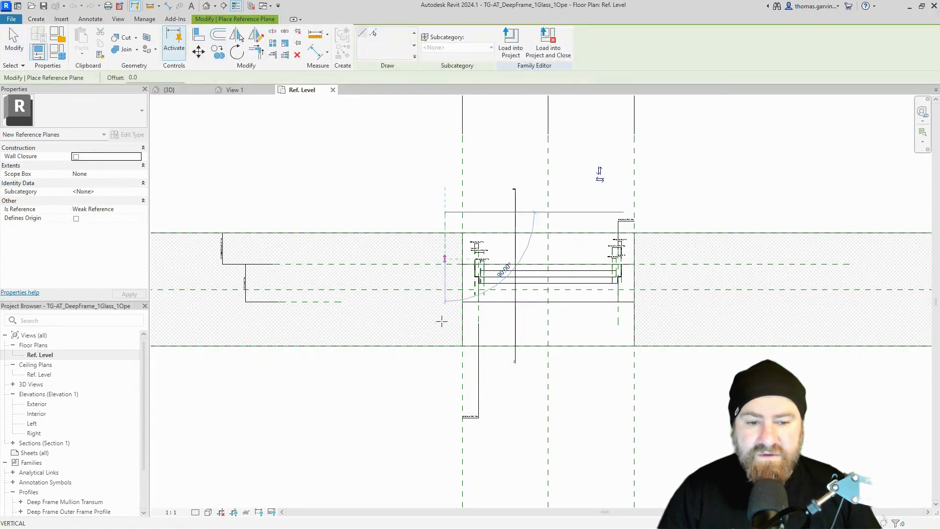
click(444, 385)
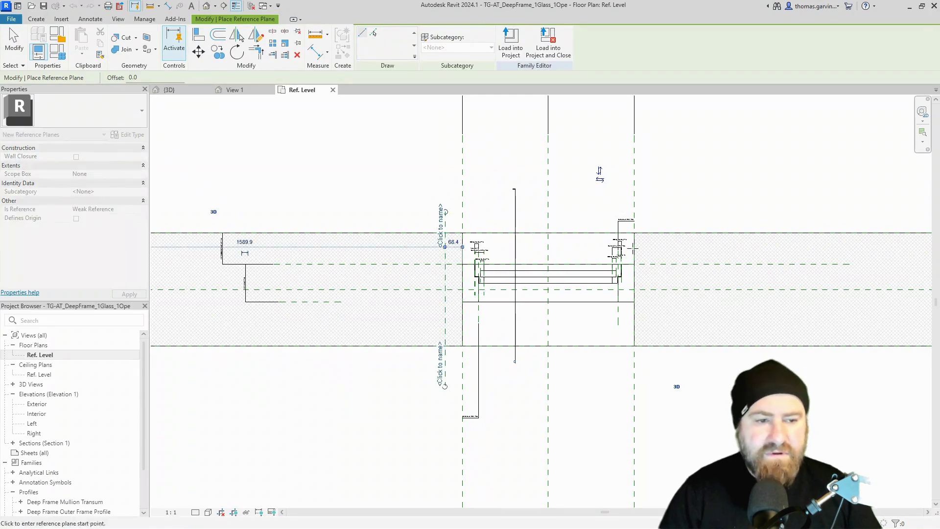
click(649, 216)
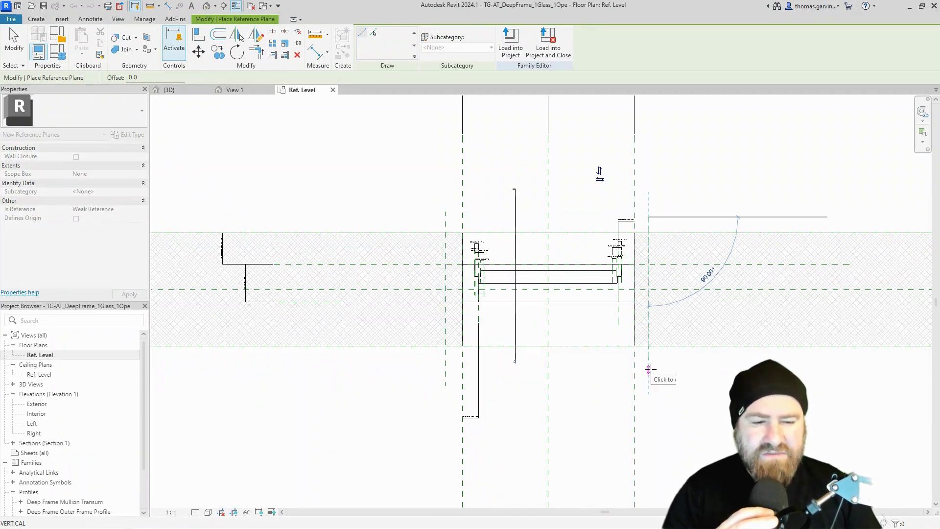
click(649, 387)
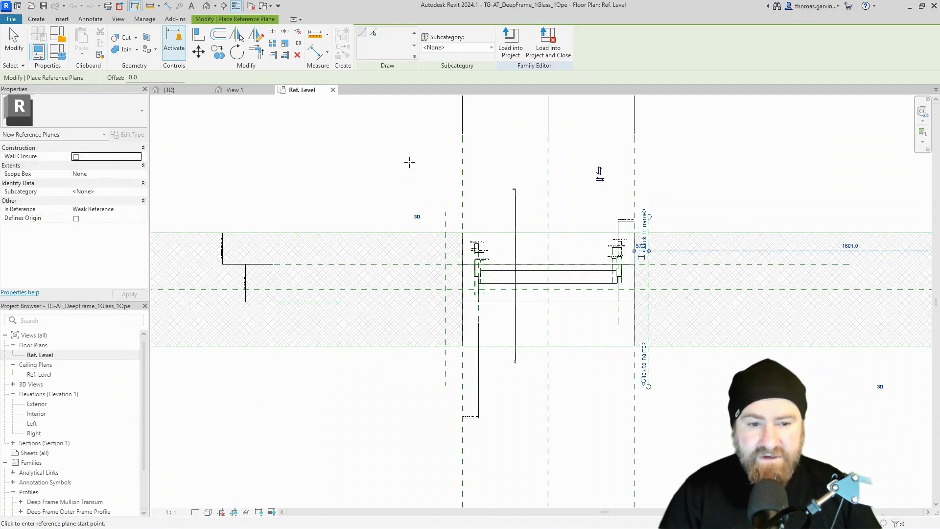
key(Escape)
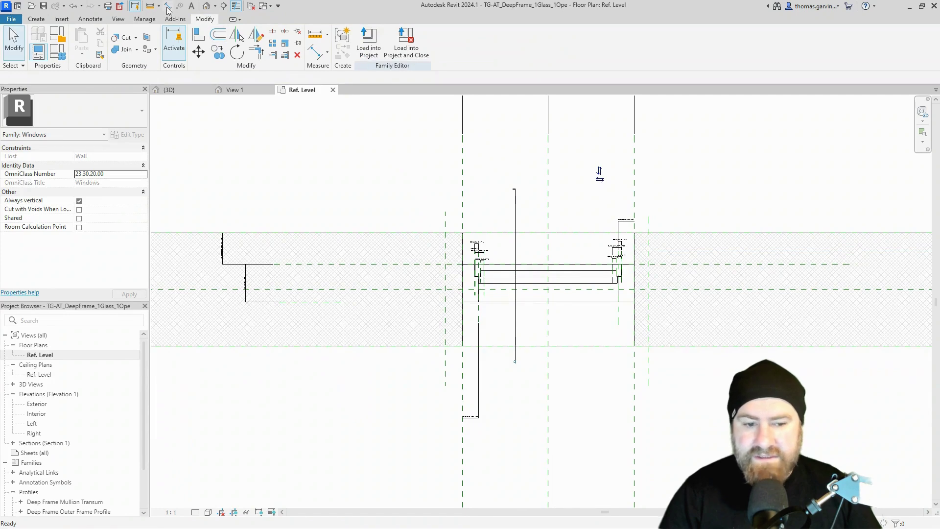
Step: Set the plan view scale to 1:5
key(d)
key(i)
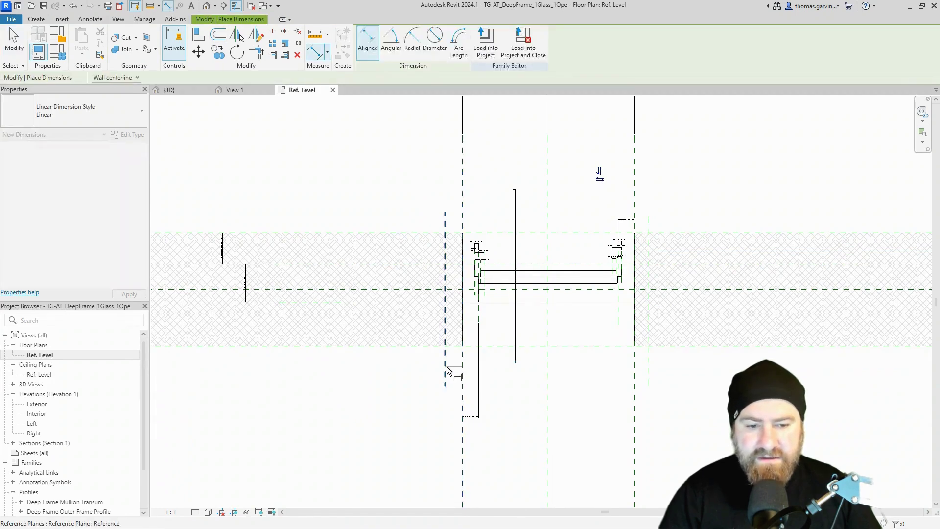
click(456, 364)
click(181, 513)
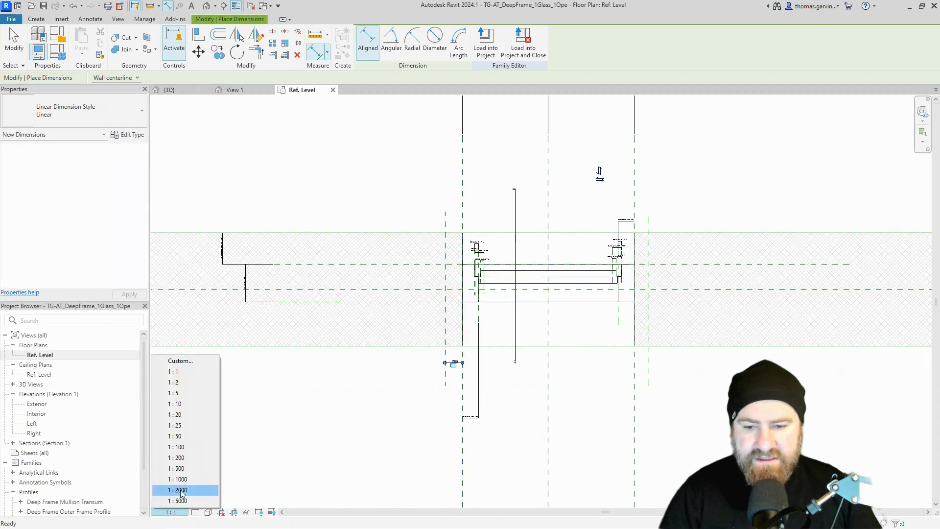
click(197, 403)
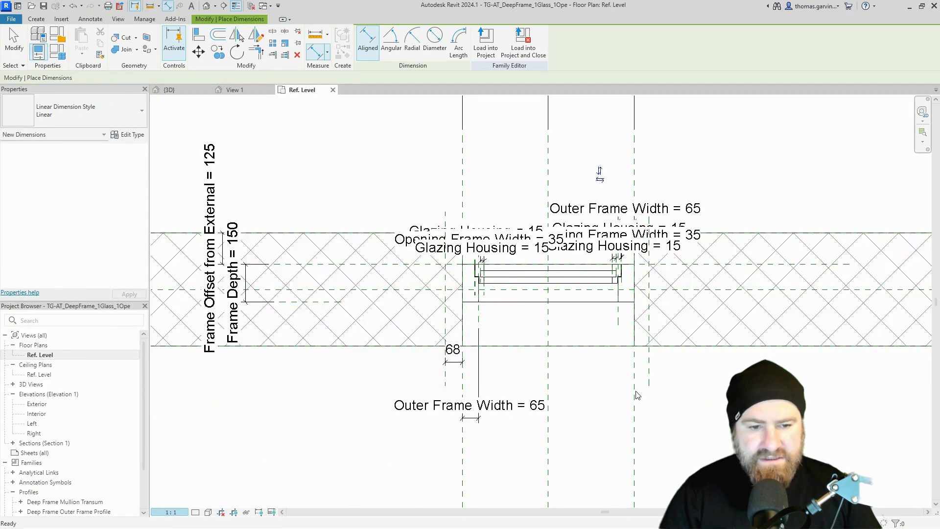
click(171, 512)
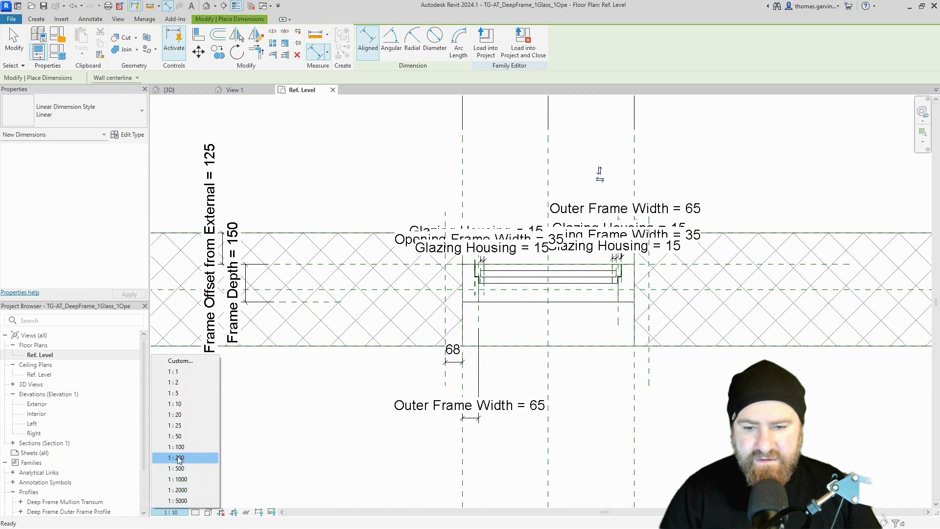
click(184, 394)
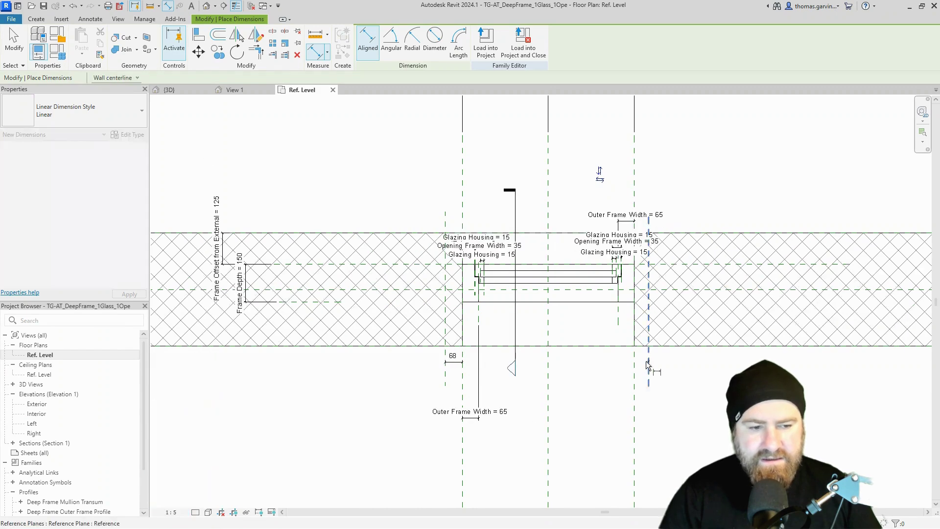
key(Escape)
scroll(590, 376, up, 3)
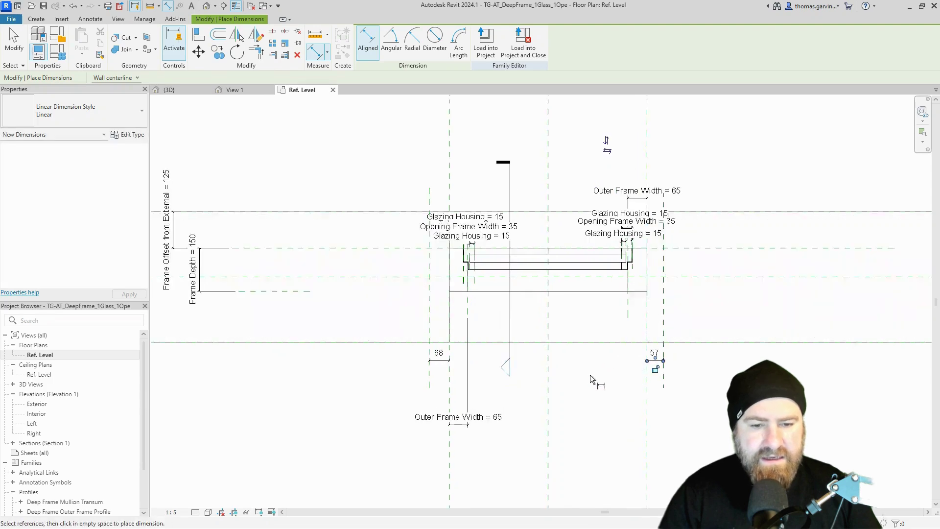
key(Escape)
Step: Change the left reference plane's 68 offset dimension to 25
click(309, 338)
click(321, 333)
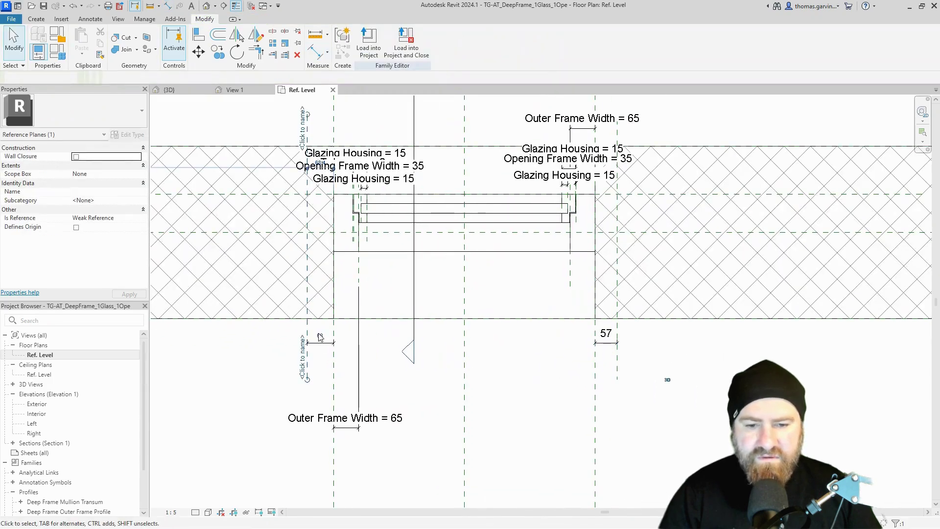
text(25)
key(Return)
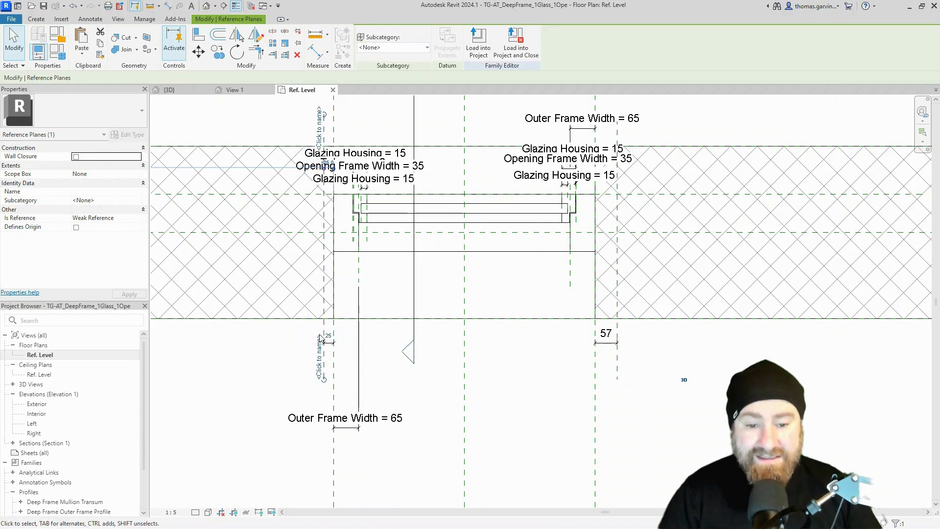
key(Escape)
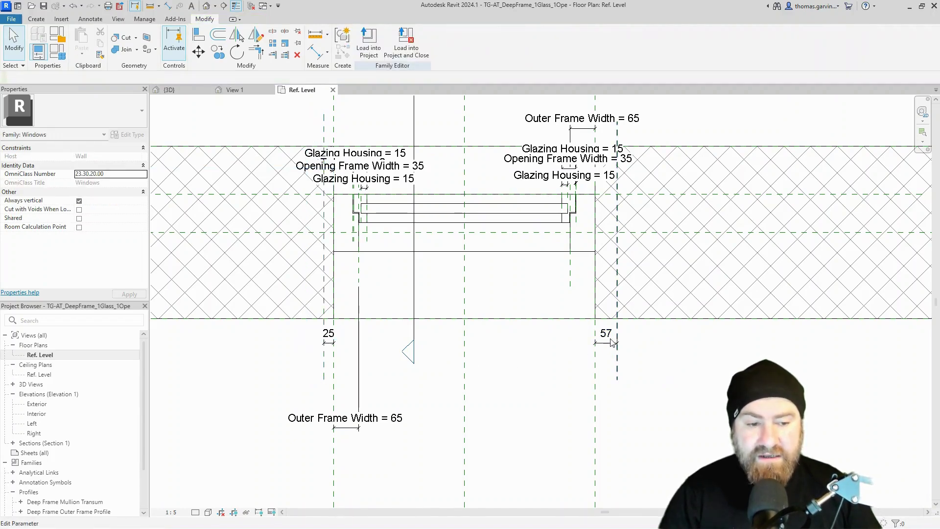
Step: Change the right reference plane's 57 offset dimension to 25
click(616, 350)
click(605, 333)
text(25)
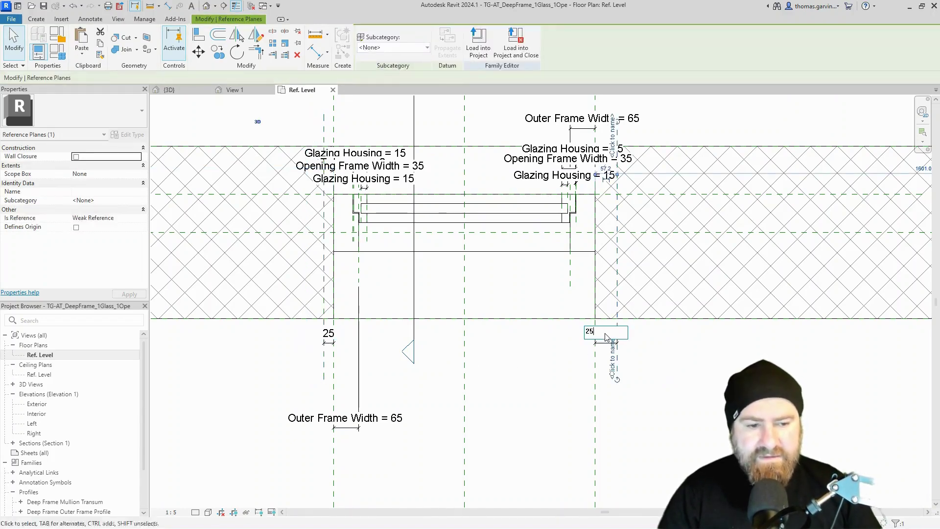
key(Return)
key(Escape)
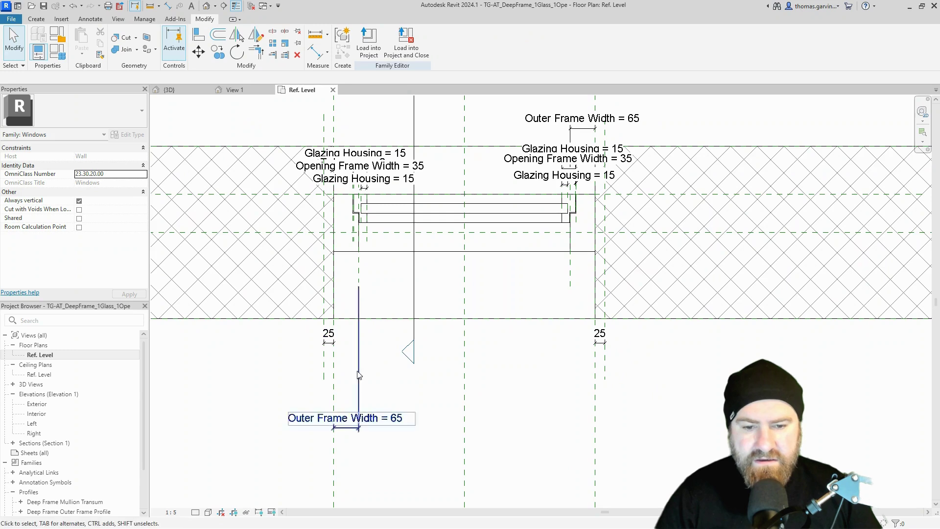
click(328, 341)
click(305, 394)
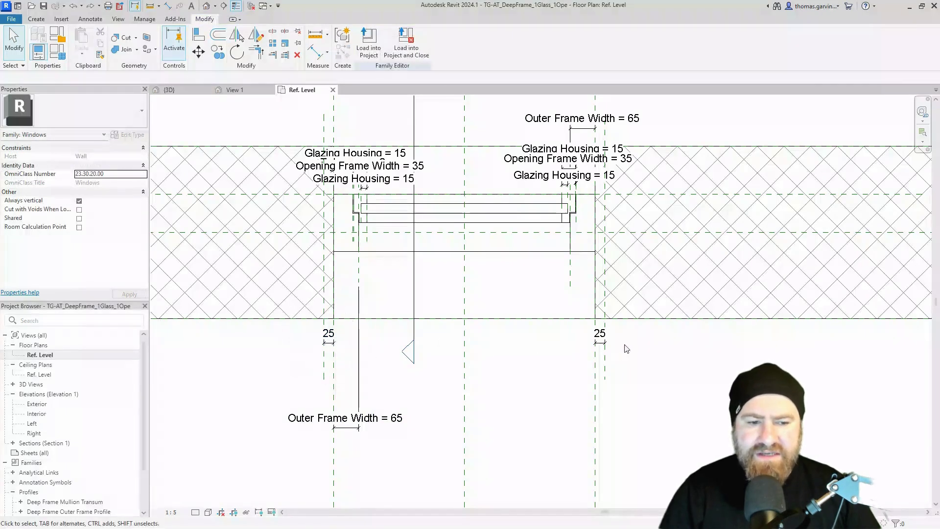
click(599, 341)
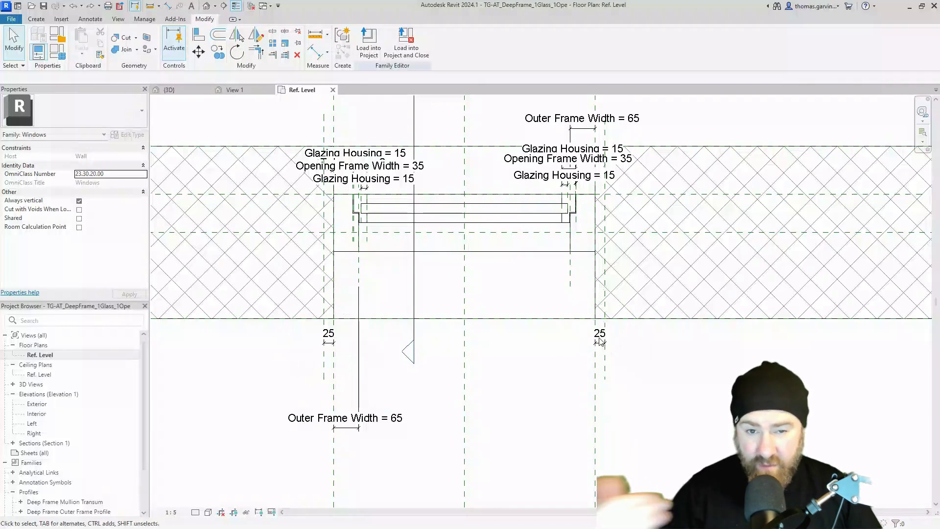
Step: Label the left 25 dimension with a new WB Lap1 parameter
click(330, 340)
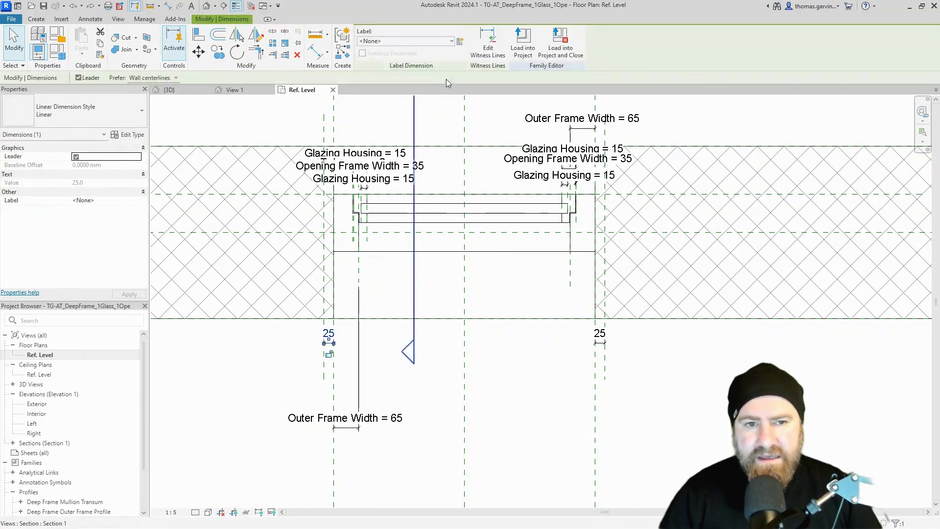
click(460, 41)
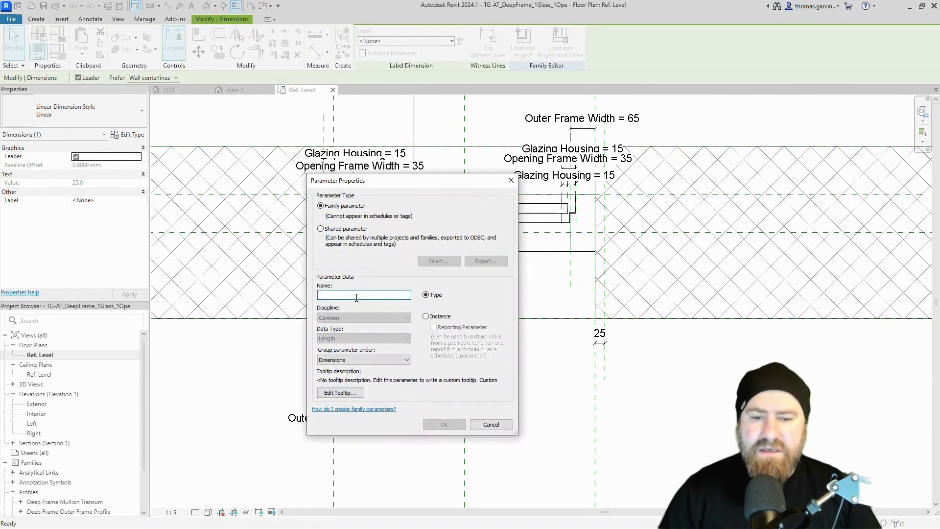
text(WB Lap1)
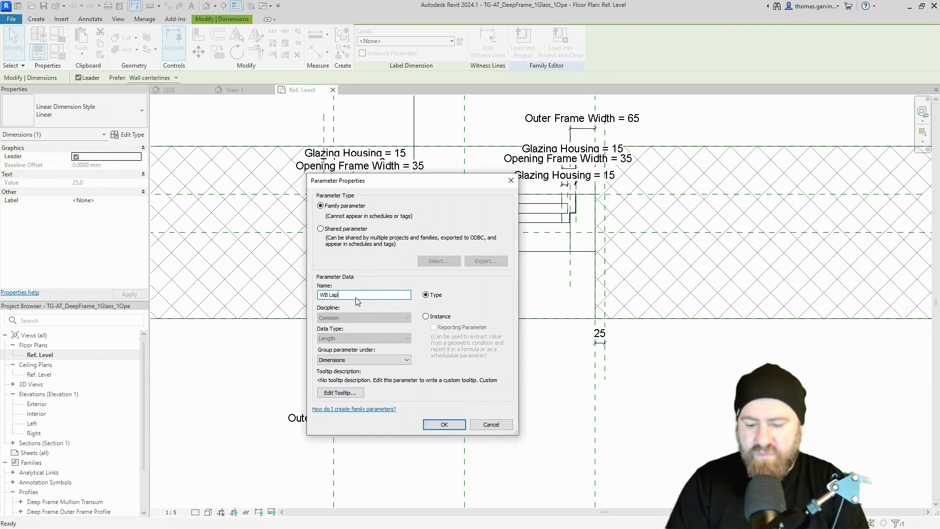
click(444, 319)
click(445, 424)
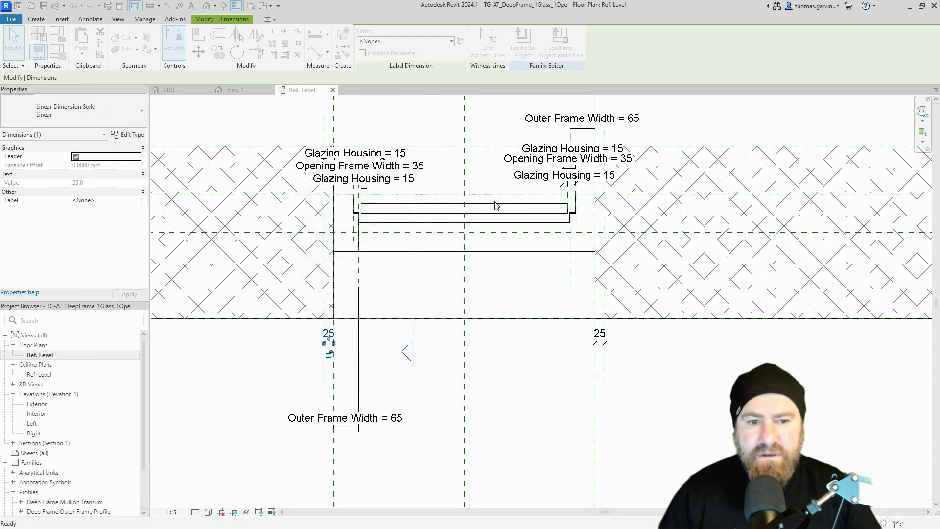
Step: Label the right 25 dimension with a new WB Lap2 parameter
click(599, 342)
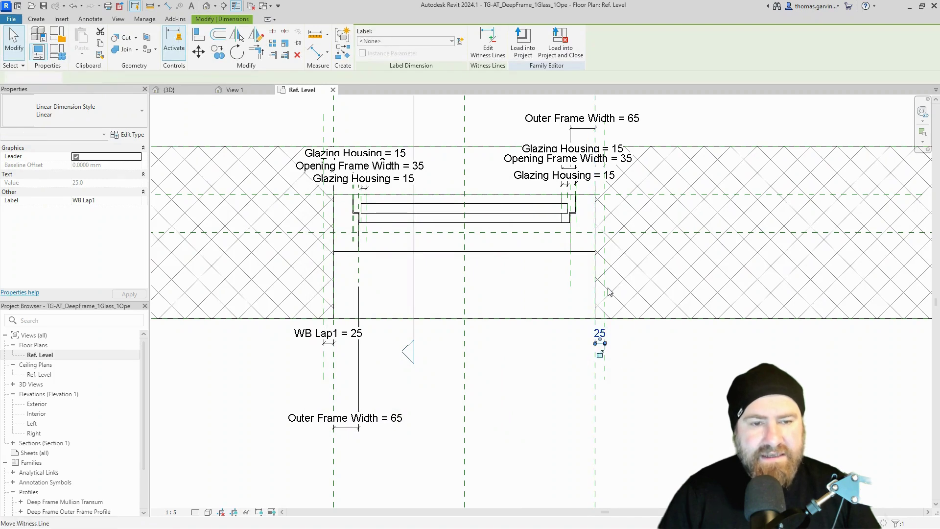
click(460, 43)
text(WB Lap2)
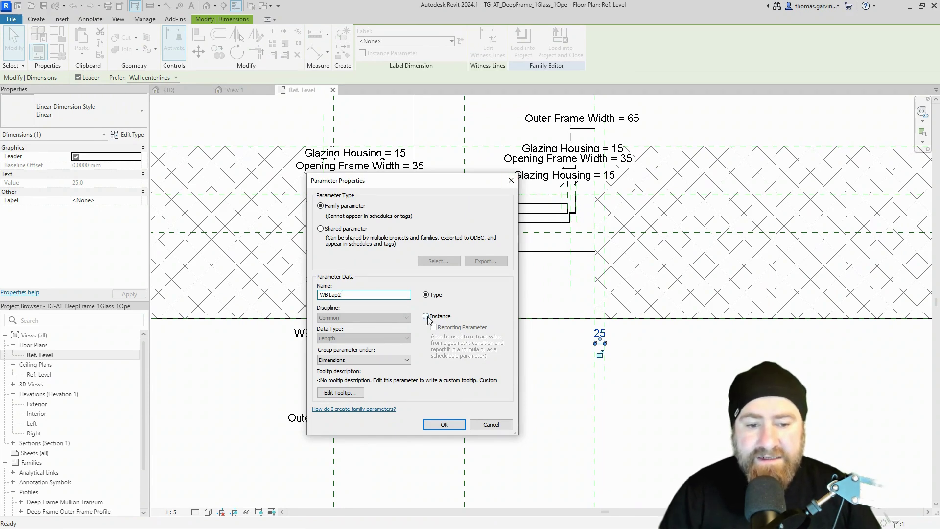
click(444, 425)
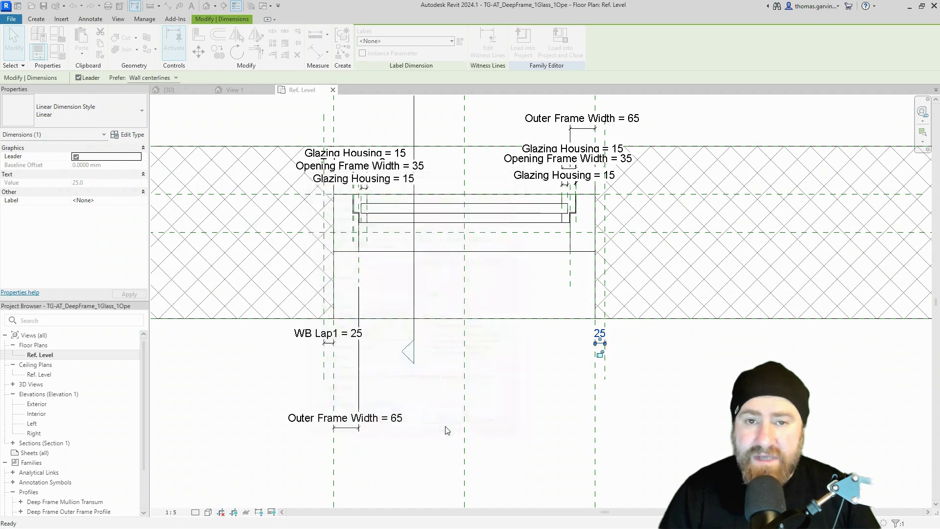
click(534, 390)
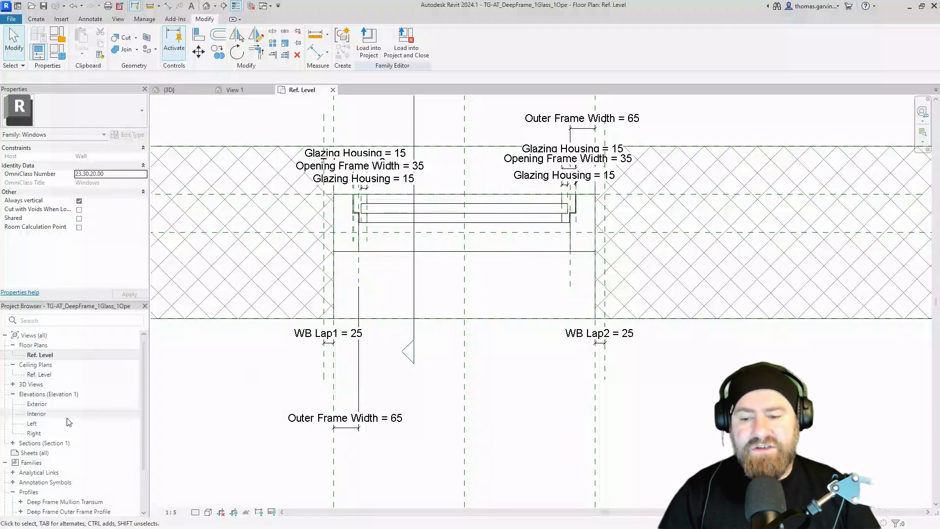
Step: Open the Interior elevation and frame the sill with its 800 sill height dimension
click(47, 415)
click(46, 415)
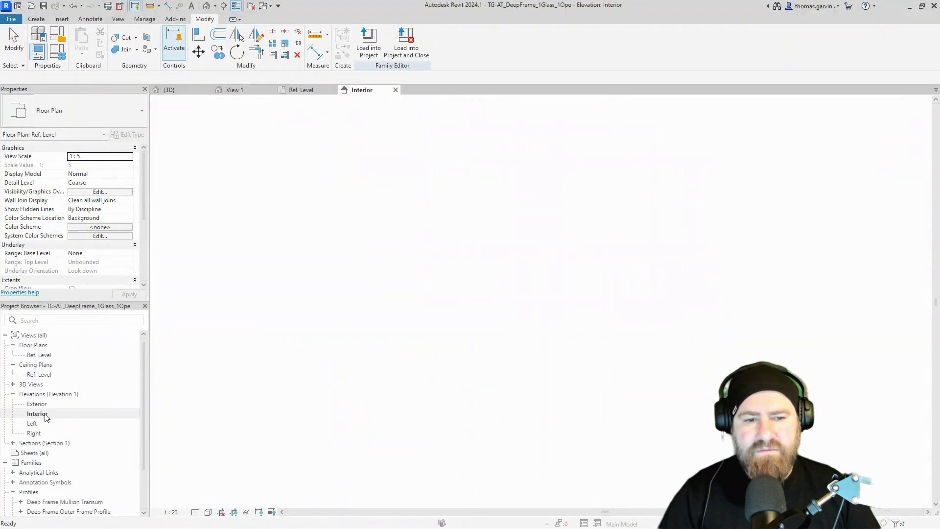
scroll(510, 331, up, 5)
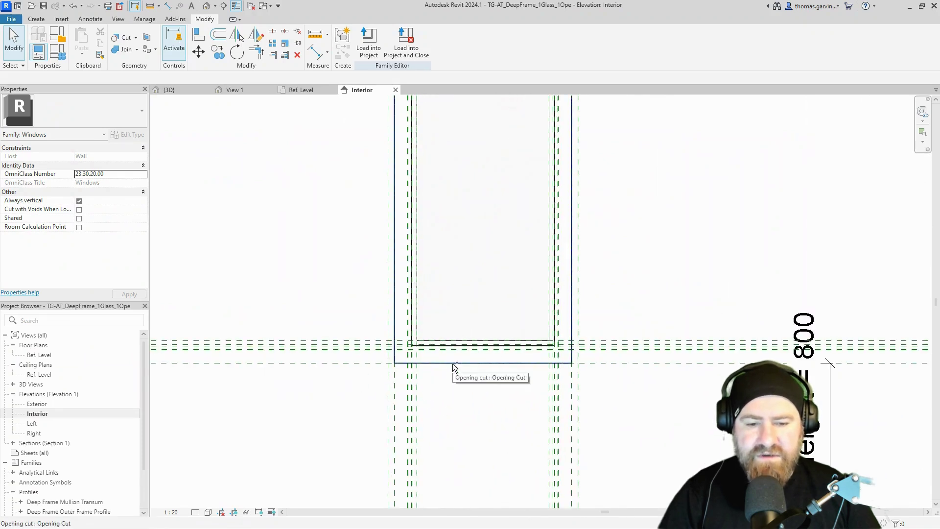
click(370, 366)
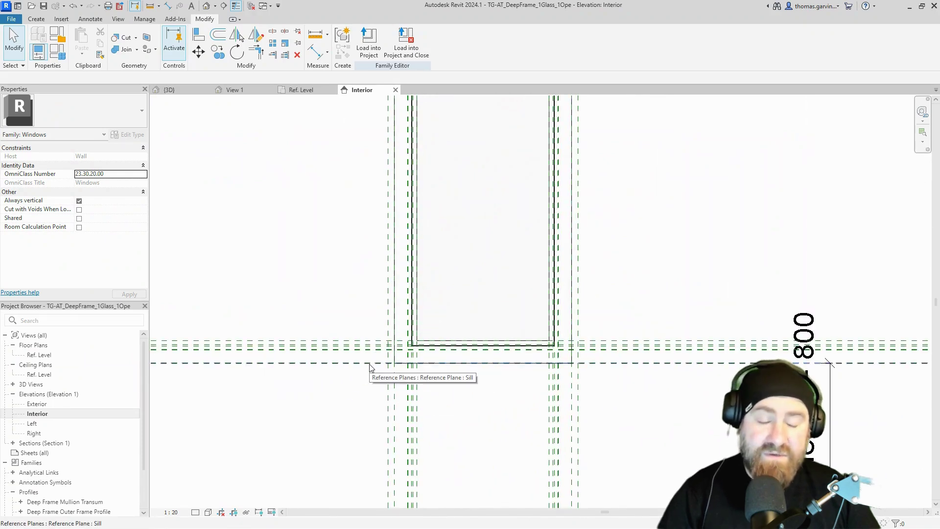
scroll(478, 343, down, 3)
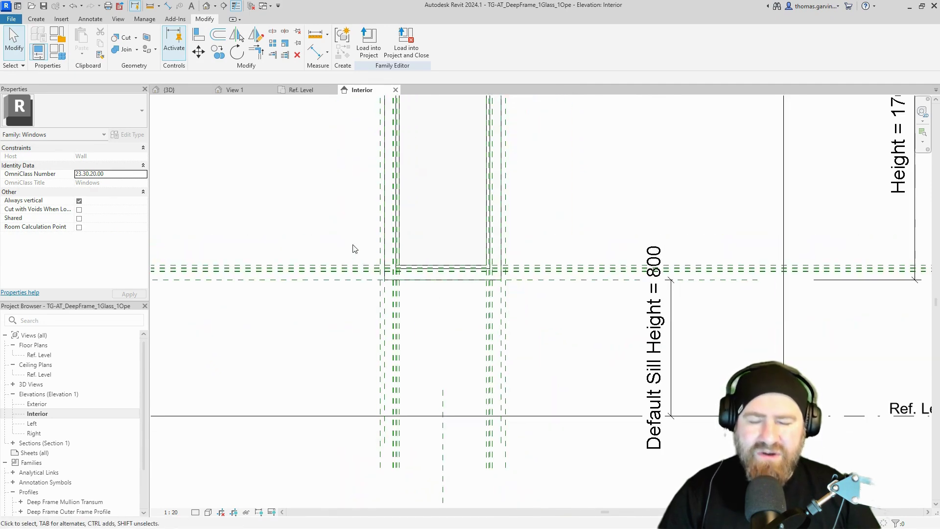
middle_drag(350, 241, 357, 320)
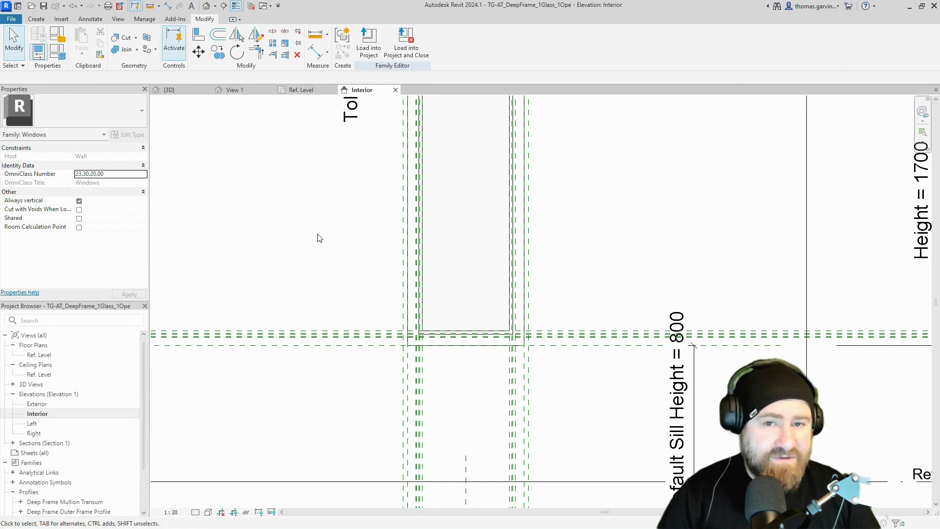
click(36, 20)
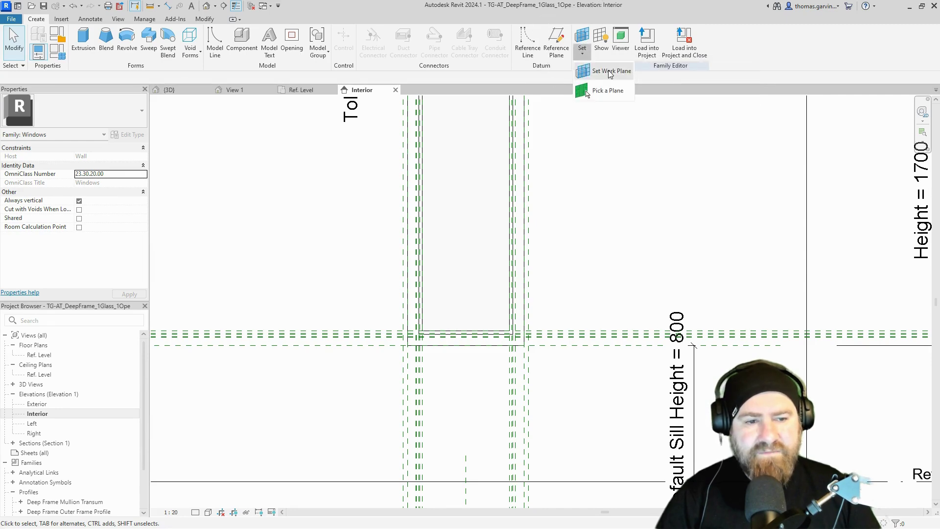
Step: On work plane Reference Plane: Interior, draw a horizontal reference line just above the sill
click(582, 52)
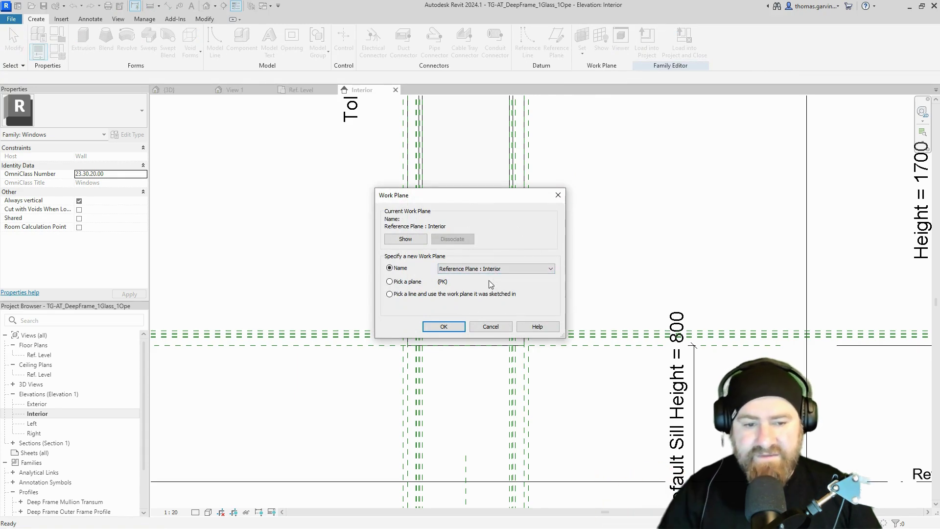
click(456, 329)
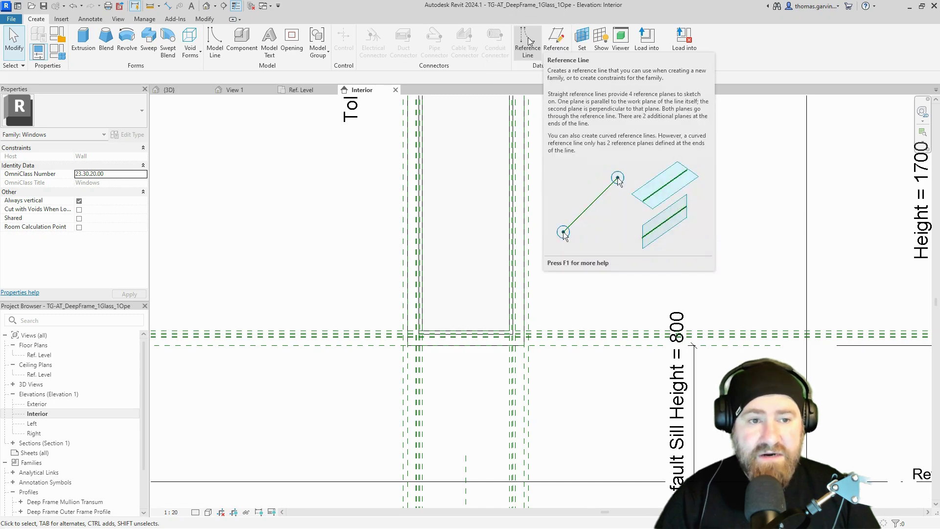
click(528, 39)
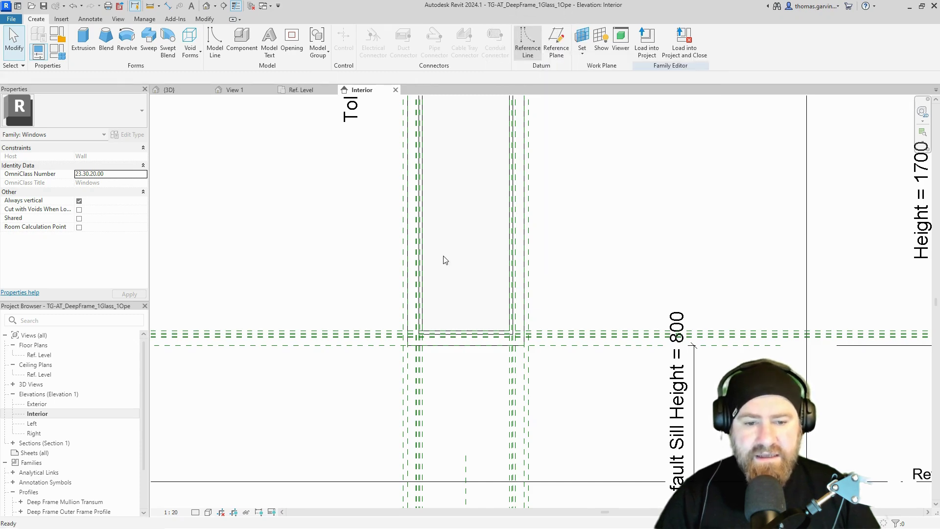
click(351, 288)
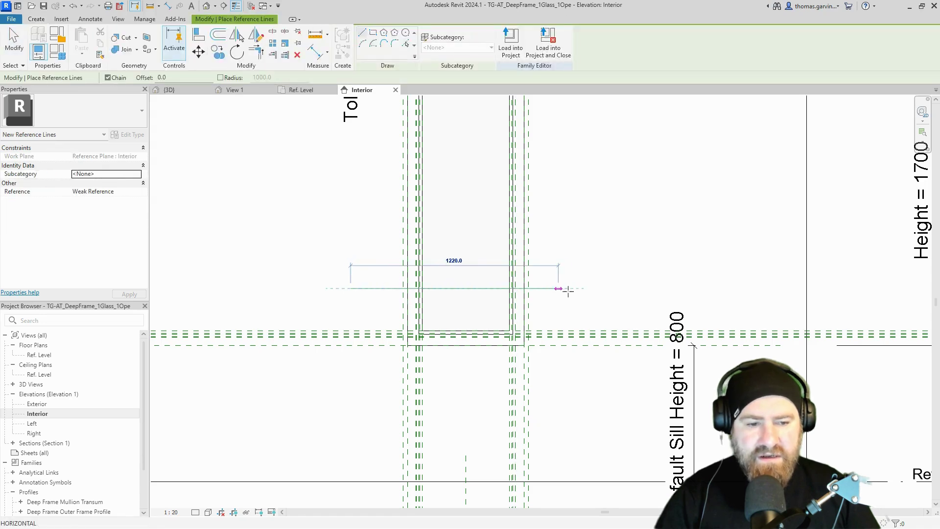
key(Escape)
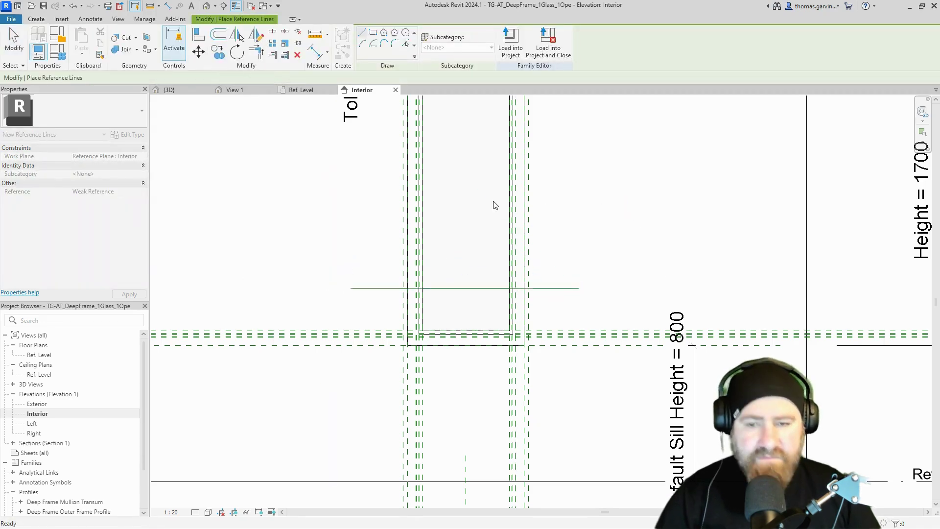
key(Escape)
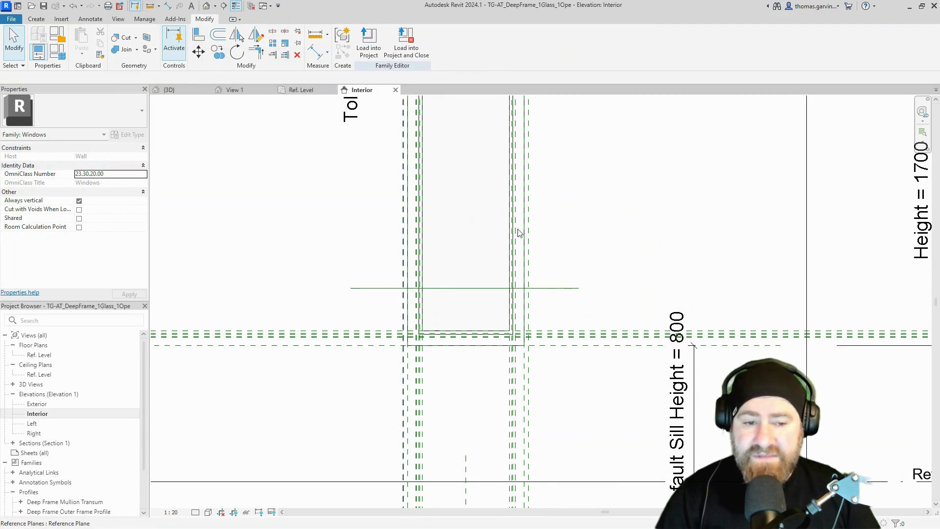
click(529, 238)
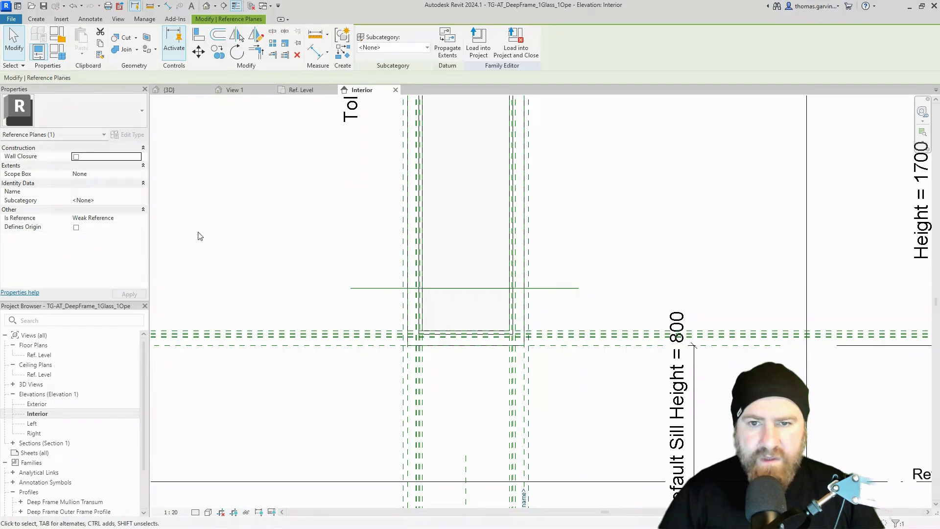
Step: Align and lock the reference line's ends to the left and right vertical planes
click(199, 37)
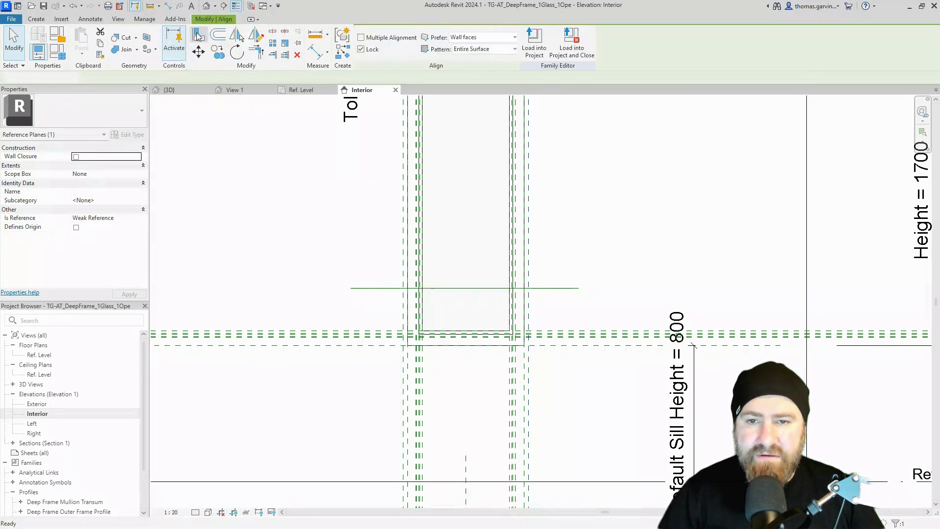
click(365, 50)
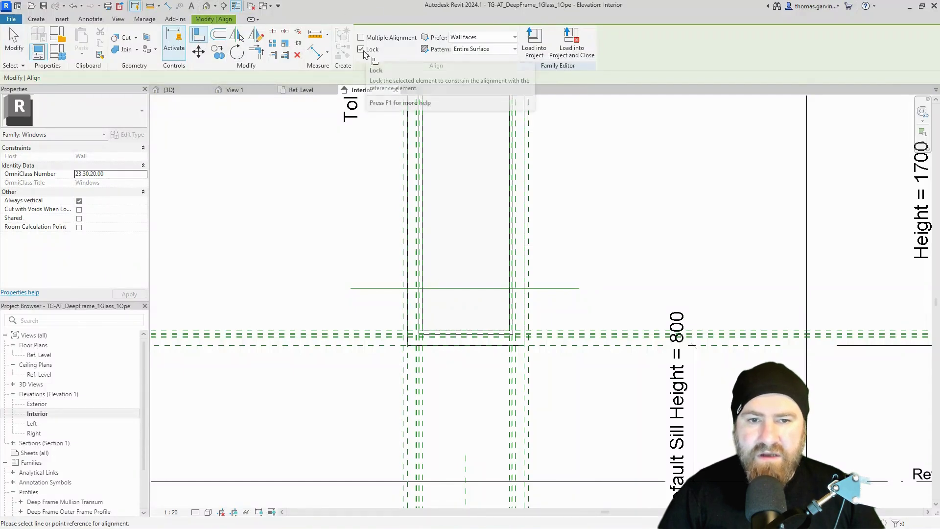
click(403, 277)
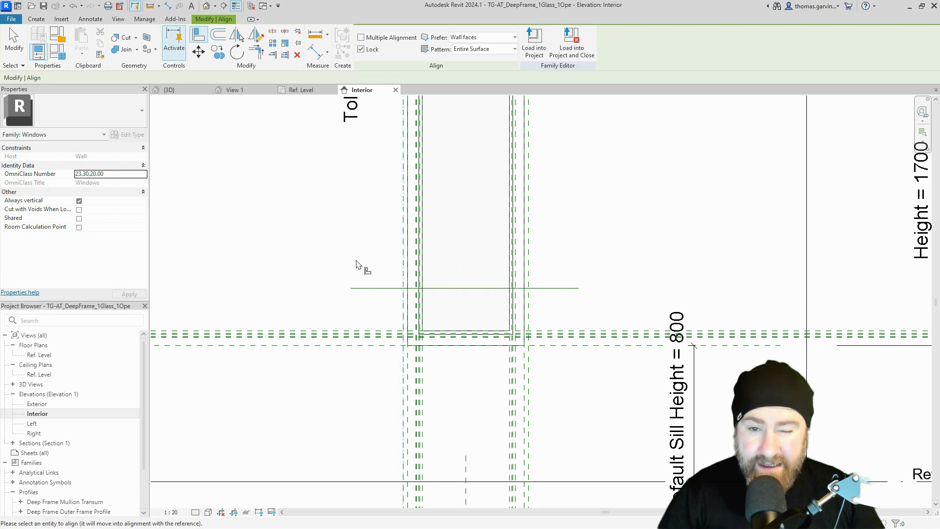
click(350, 293)
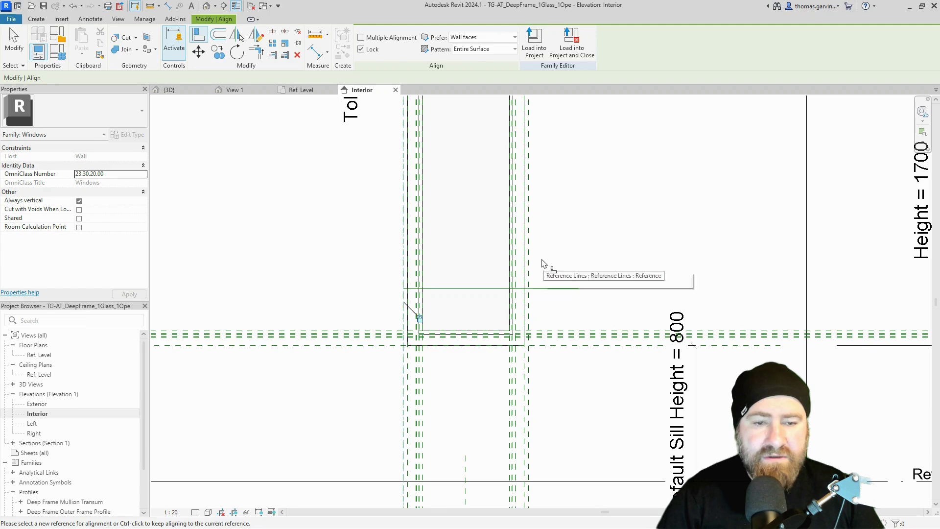
click(533, 278)
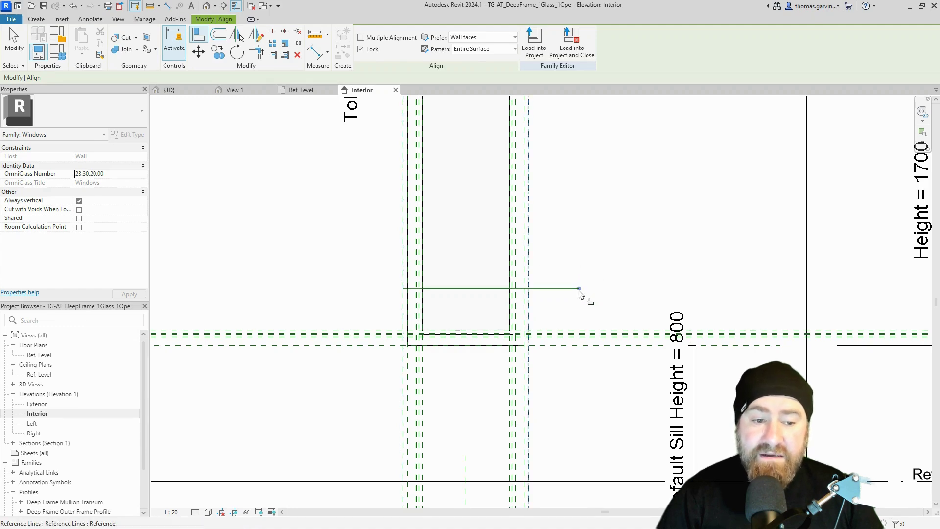
click(579, 291)
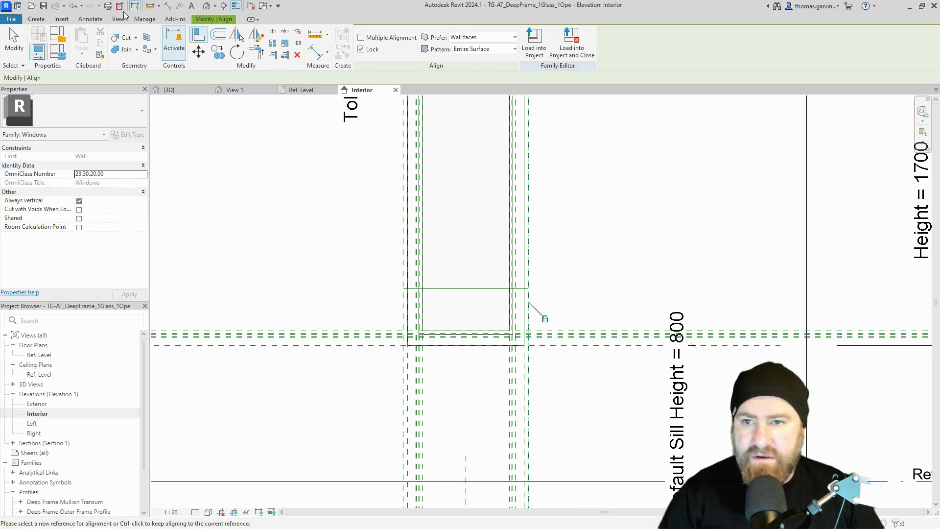
Step: Dimension from the Sill plane up to the reference line, giving 335
click(168, 5)
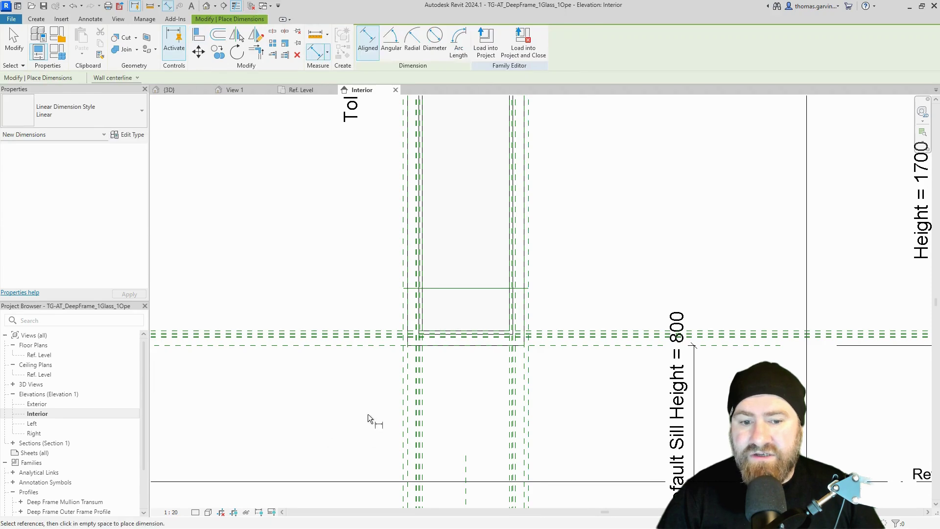
click(364, 347)
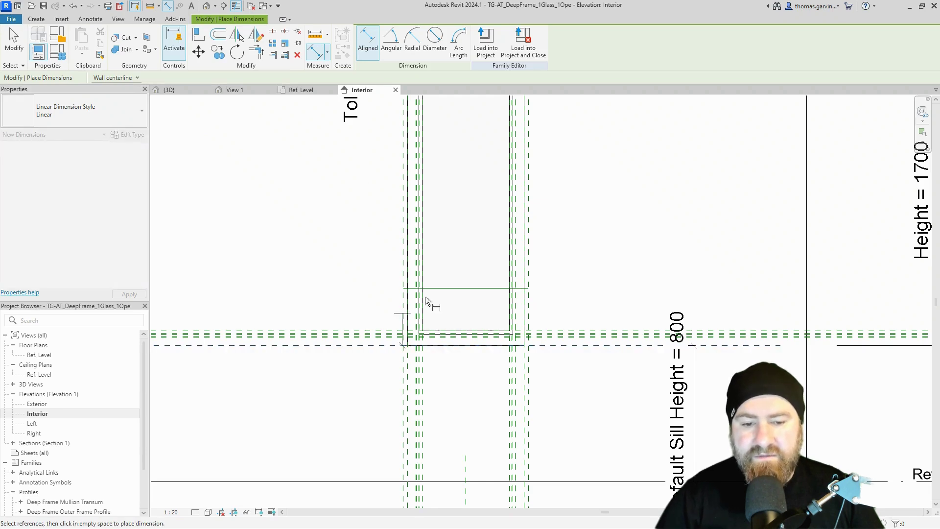
click(436, 288)
click(336, 270)
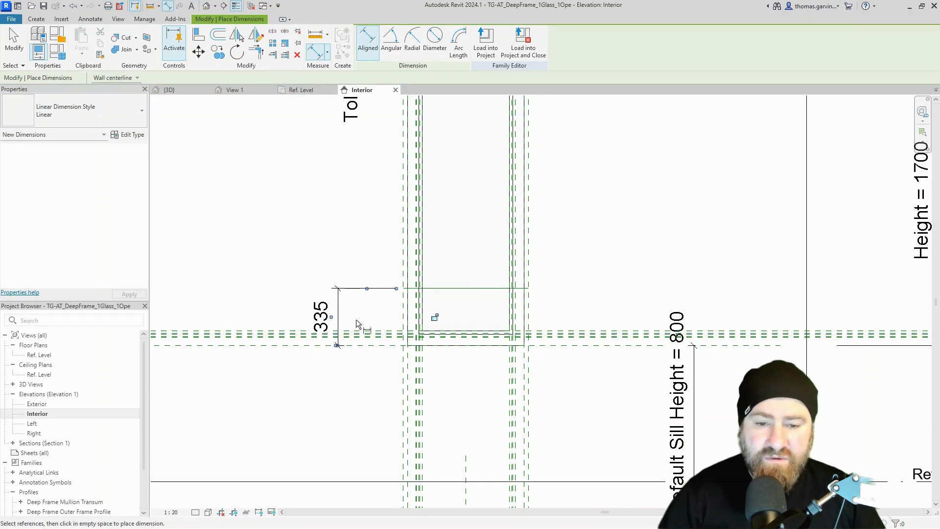
key(Escape)
key(Escape)
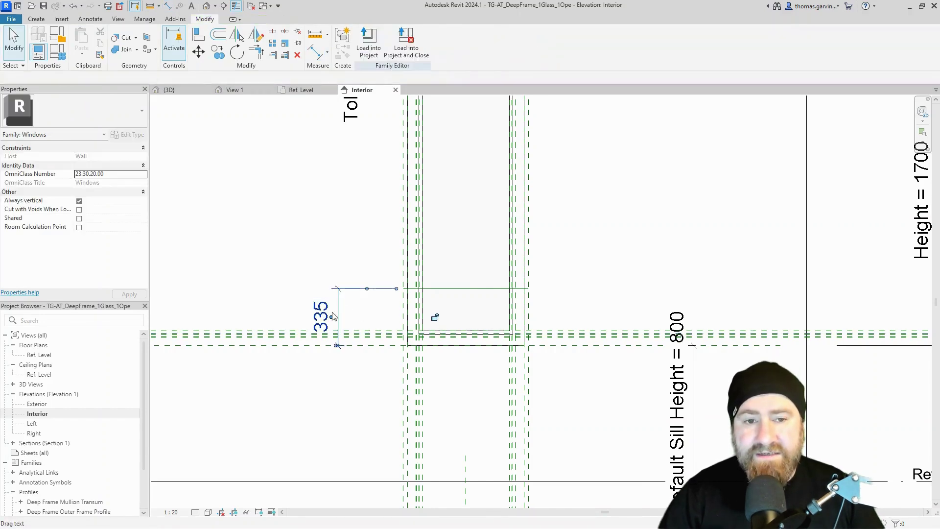
Step: Label the 335 dimension with a new WB Thickness parameter
click(338, 314)
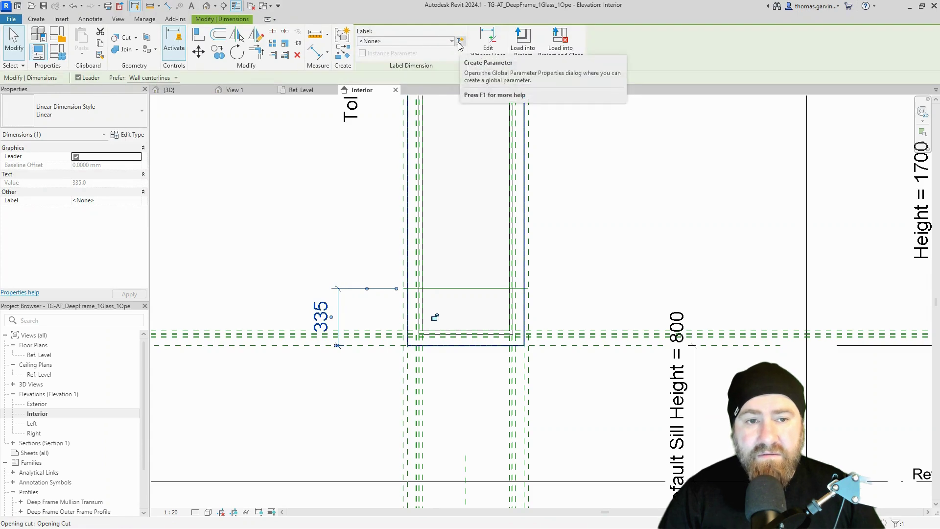
click(460, 42)
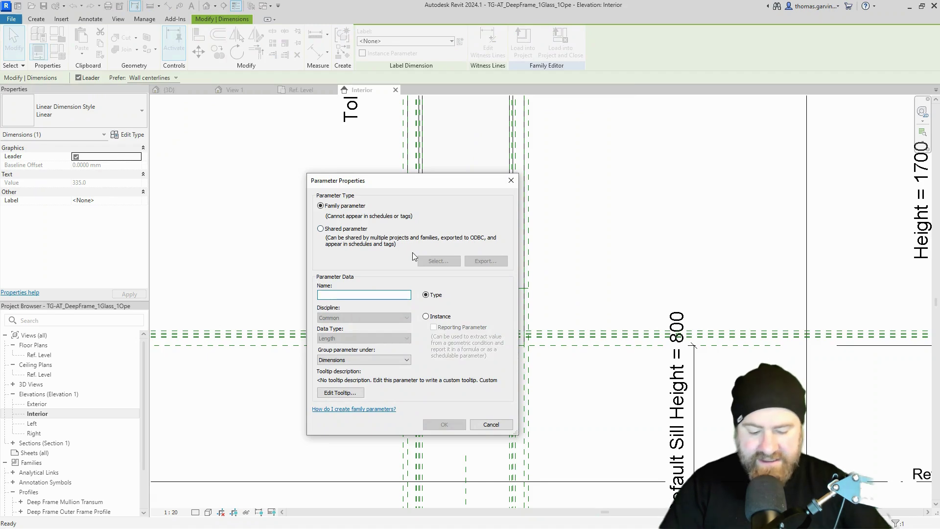
text(WB)
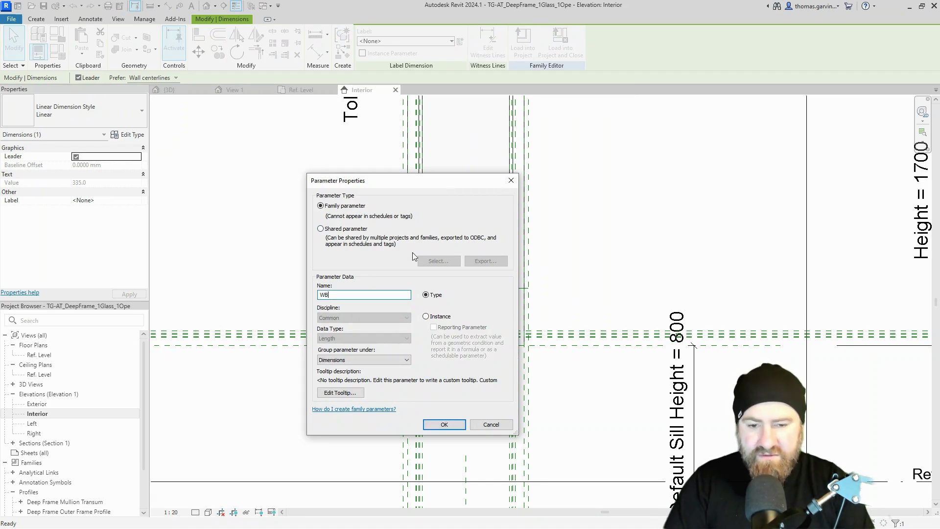
text( TH)
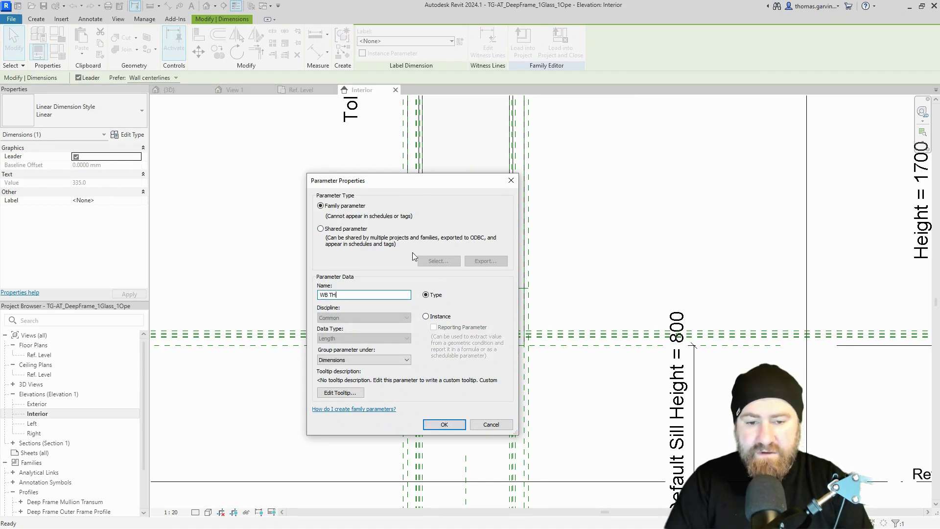
key(BackSpace)
text(hickness)
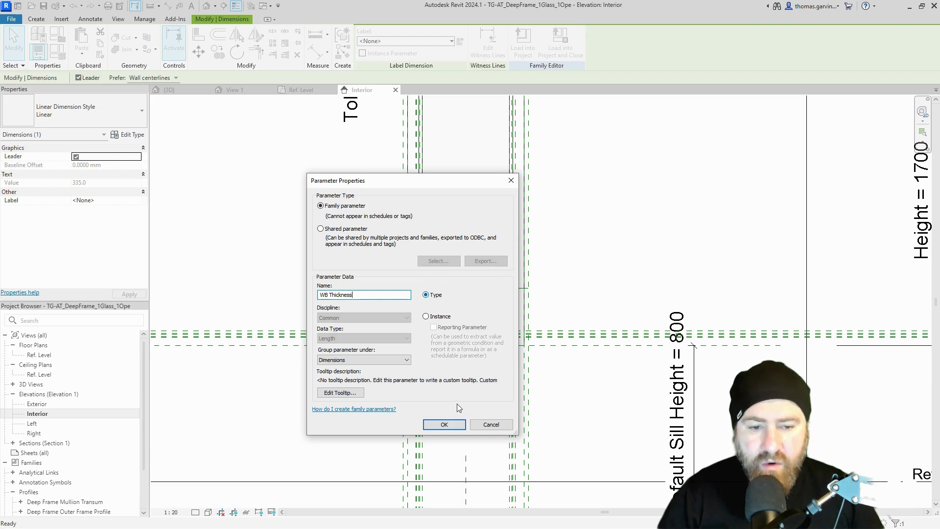
click(444, 424)
click(452, 430)
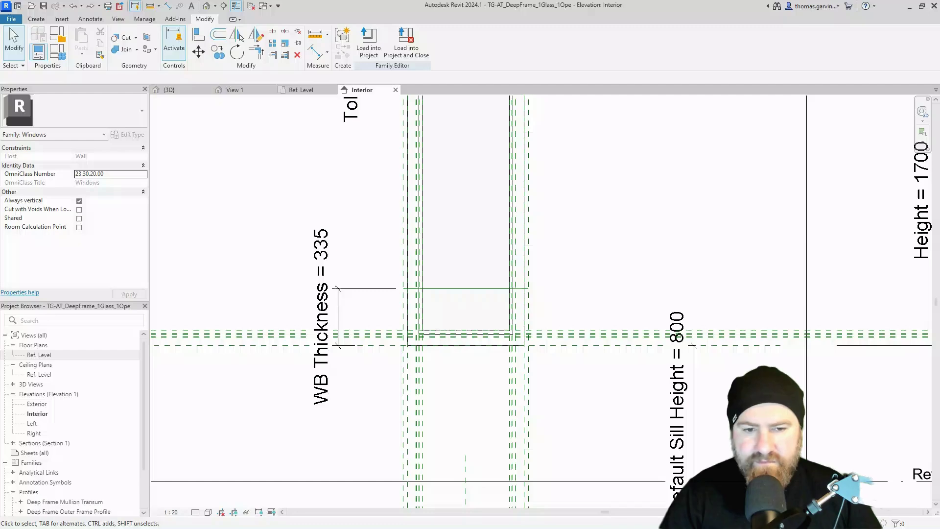
Step: In the Ref. Level plan, draw a short horizontal reference plane inside the wall left of the opening
double_click(77, 356)
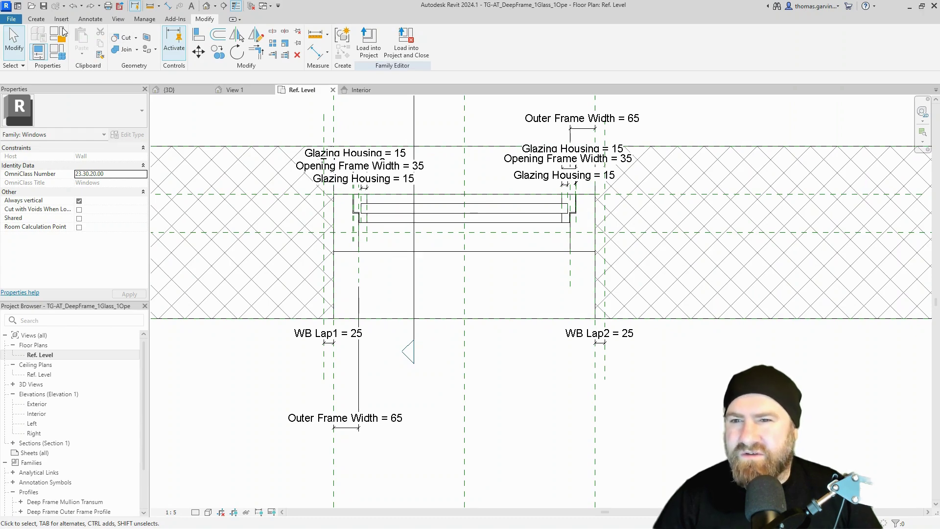
click(37, 20)
click(556, 43)
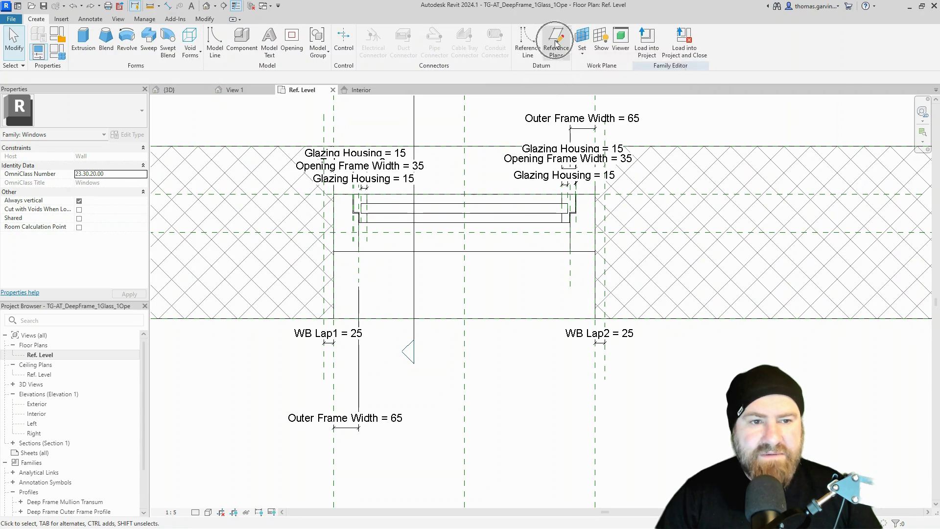
click(274, 268)
click(401, 267)
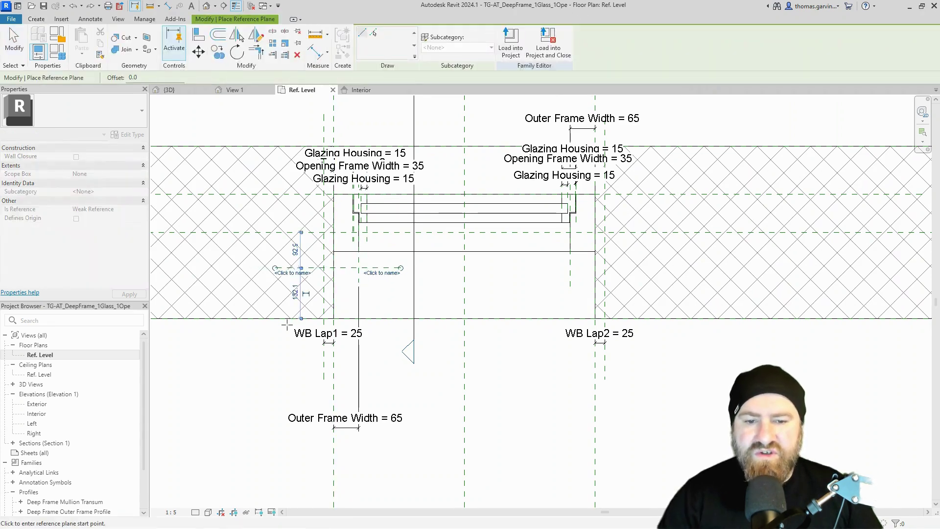
key(Escape)
key(Escape)
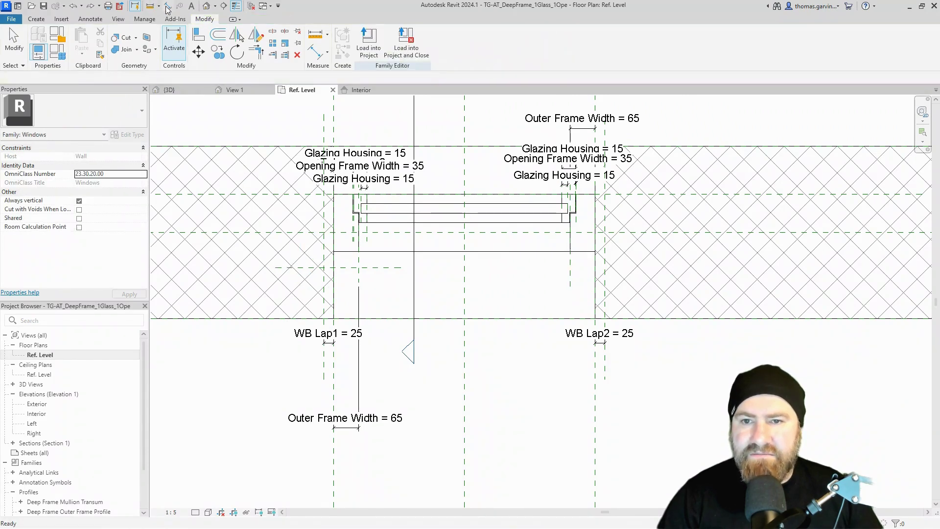
Step: Dimension the upper plane to the new plane (193) and label it Frame Depth = 150
click(166, 7)
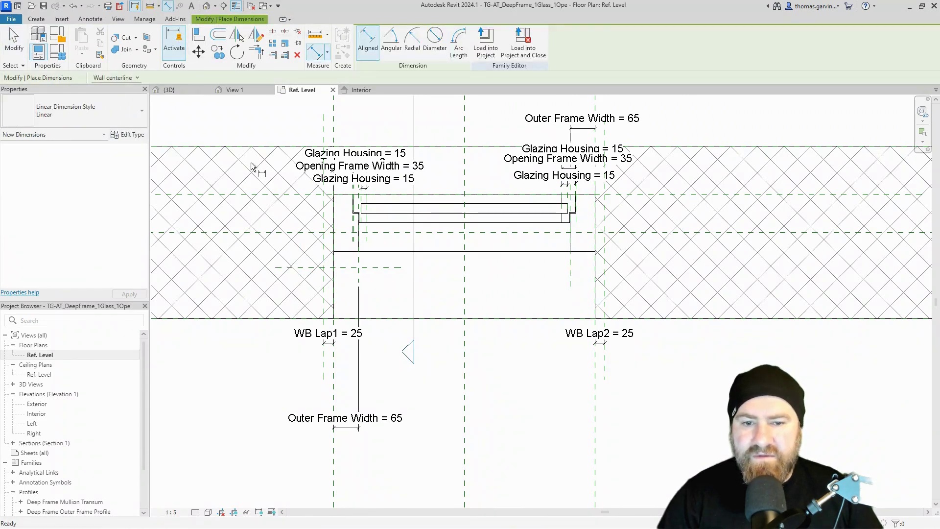
click(294, 195)
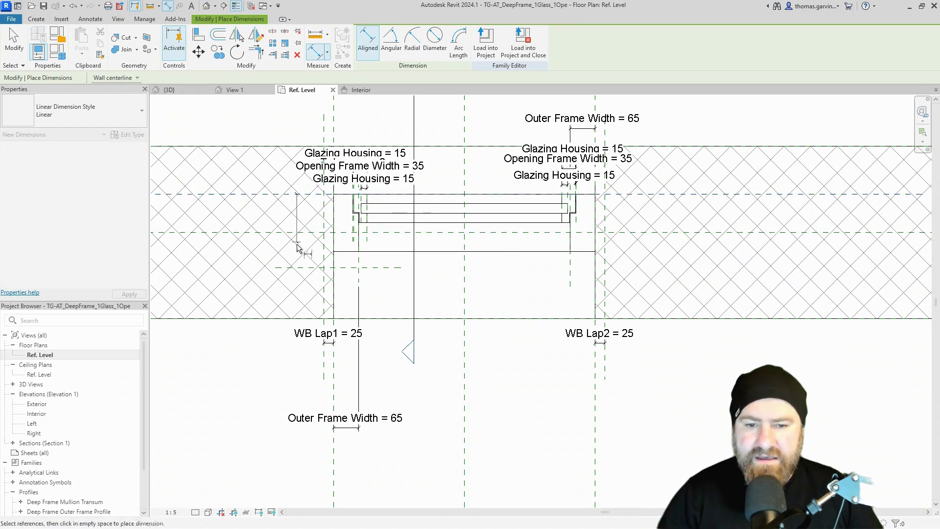
click(293, 267)
click(260, 250)
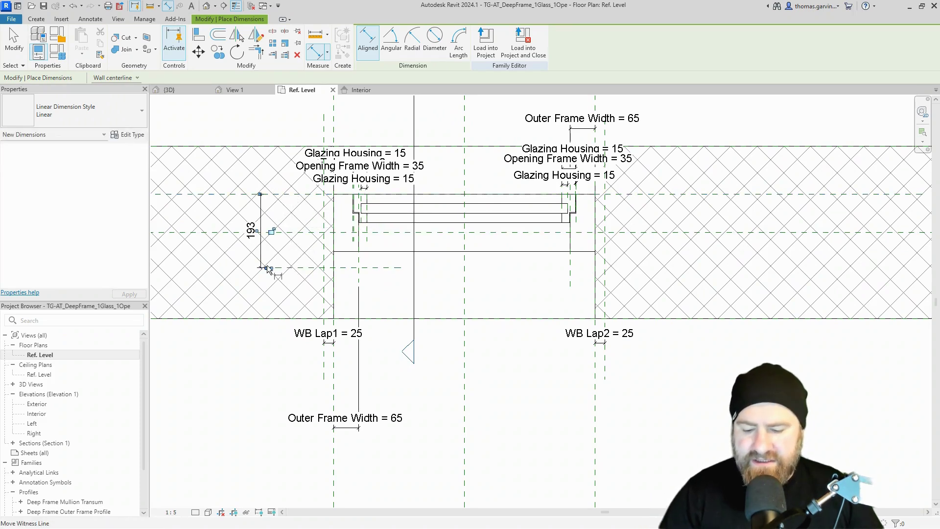
key(Escape)
key(Escape)
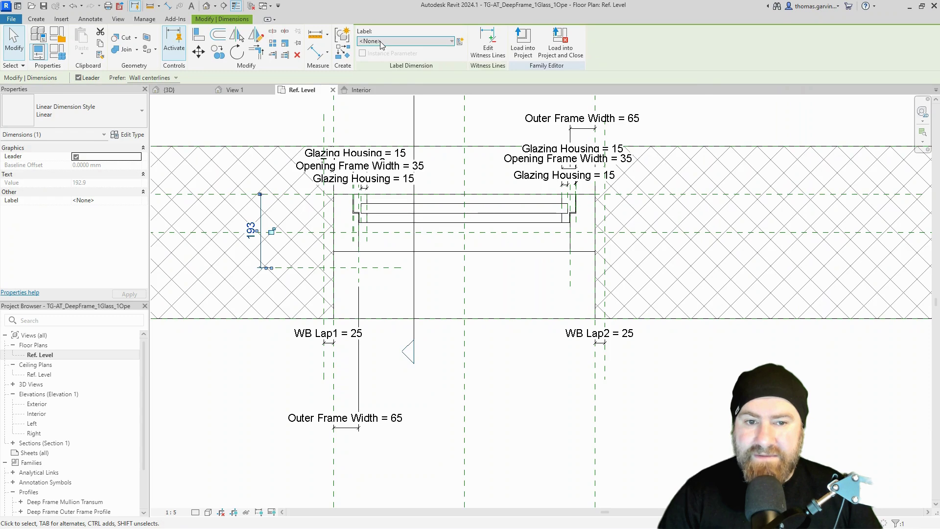
click(380, 41)
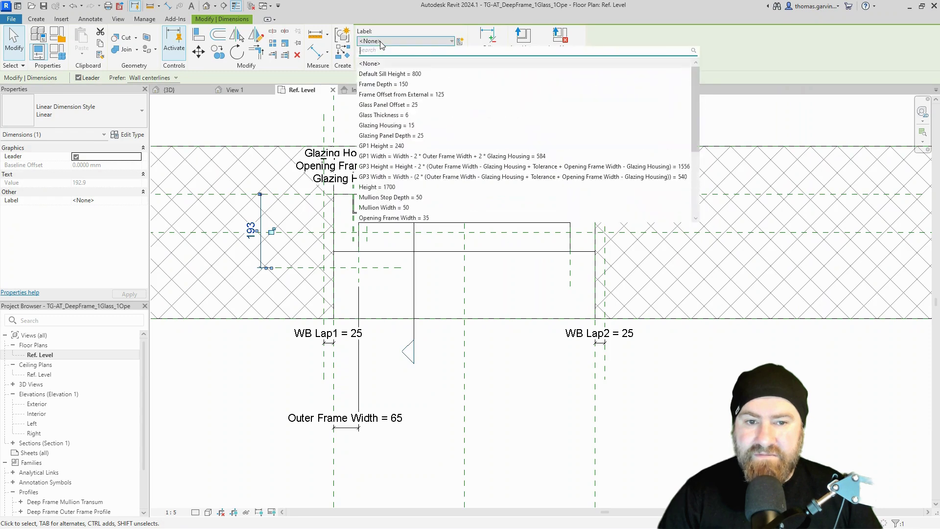
click(413, 85)
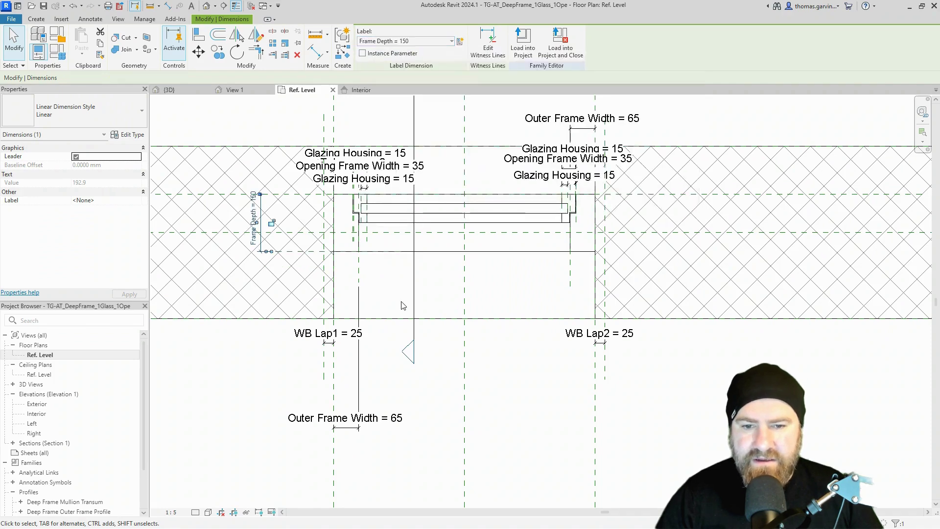
key(Escape)
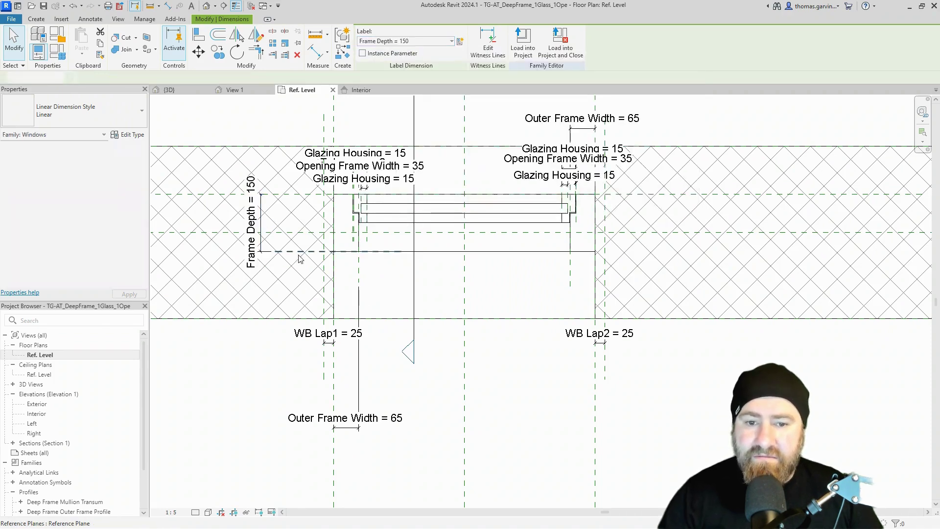
click(300, 255)
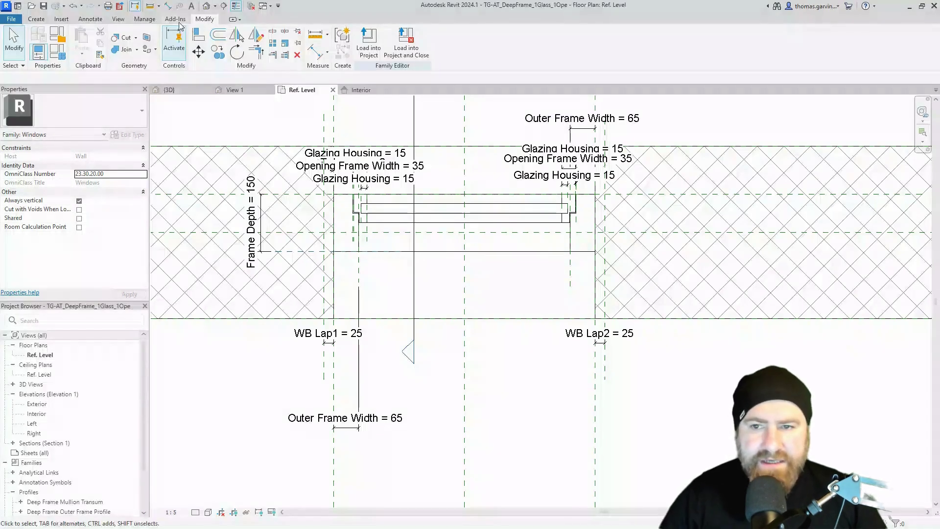
Step: Start a solid extrusion and sketch a 460 by 220 rectangle across the opening
click(39, 20)
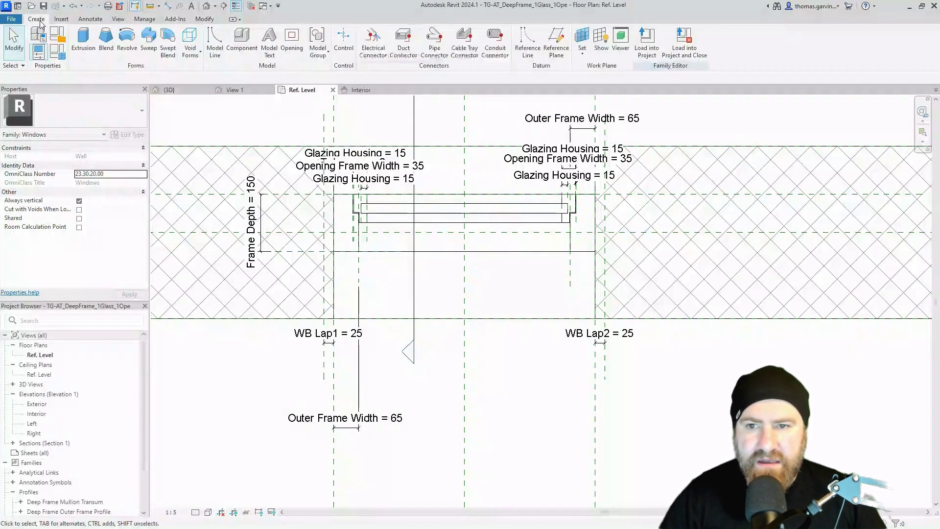
click(85, 46)
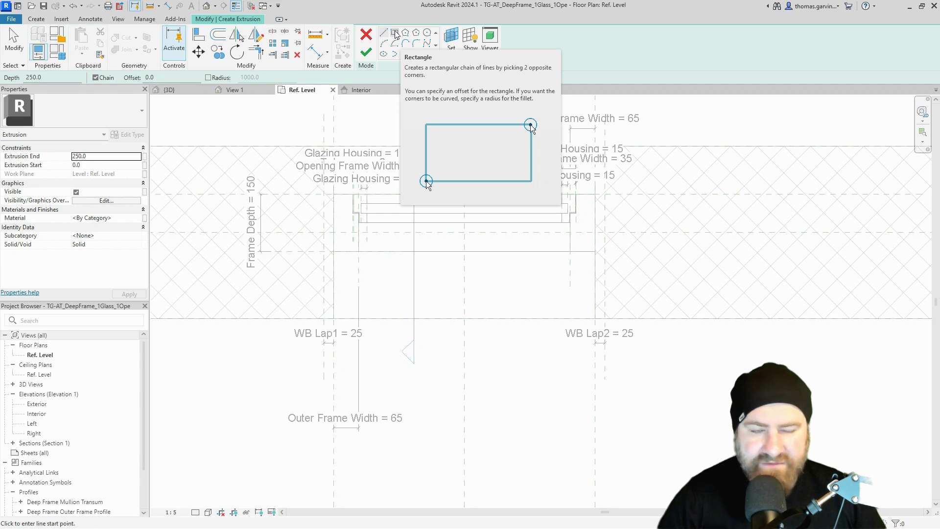
click(395, 32)
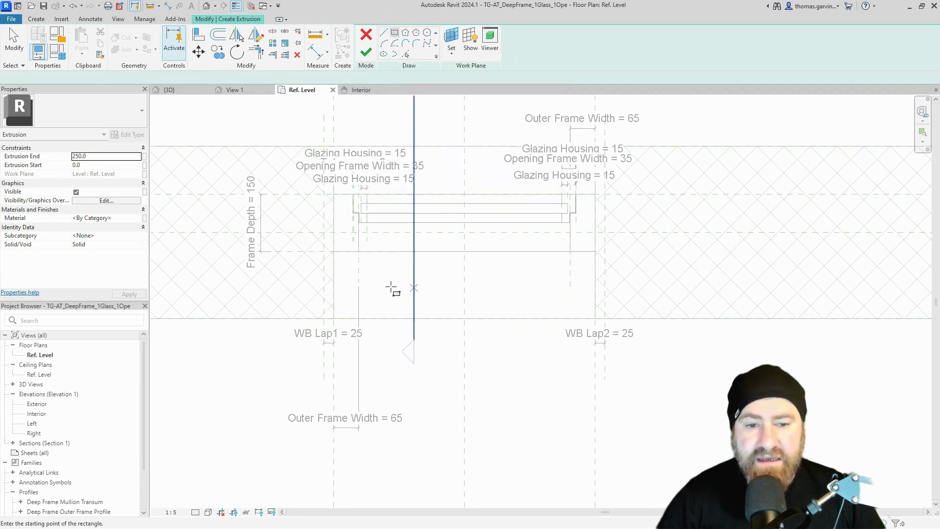
click(377, 270)
click(552, 354)
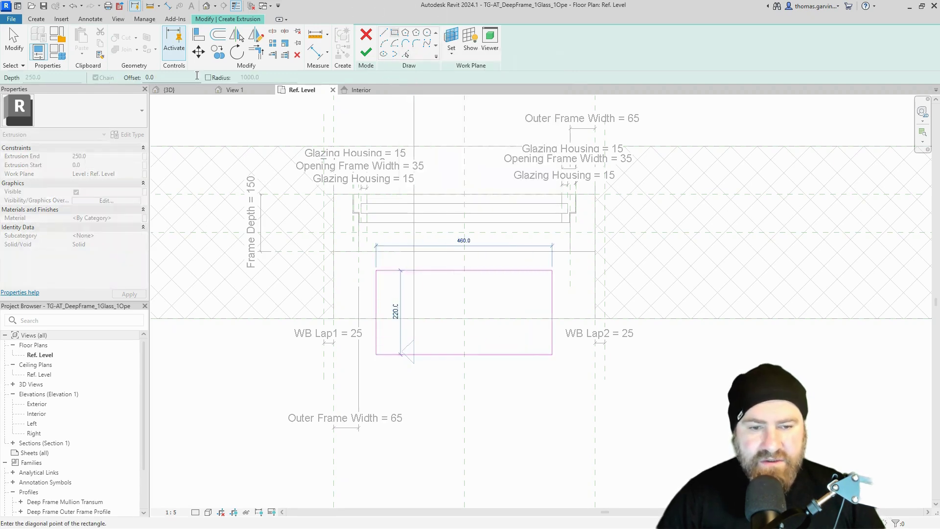
Step: Align and lock the rectangle's edges to the Left, right, Frame Depth and Interior planes
click(200, 35)
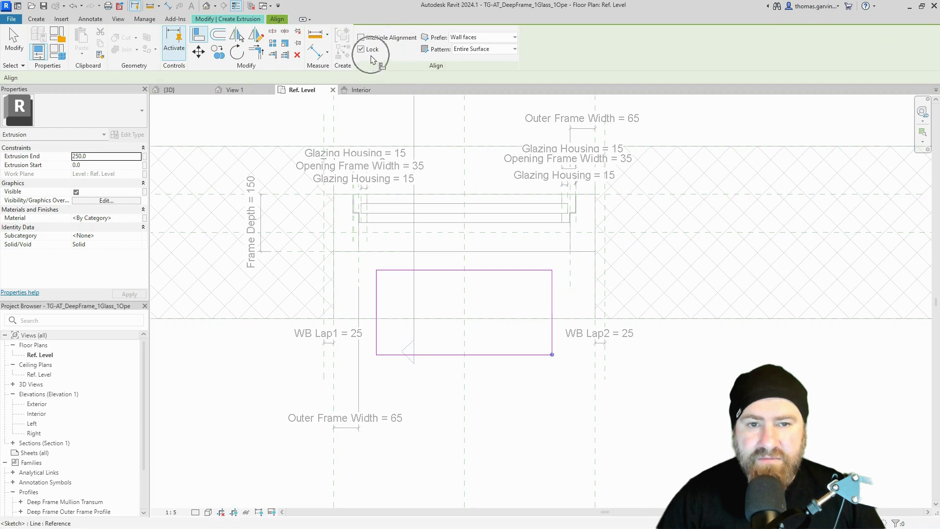
click(335, 368)
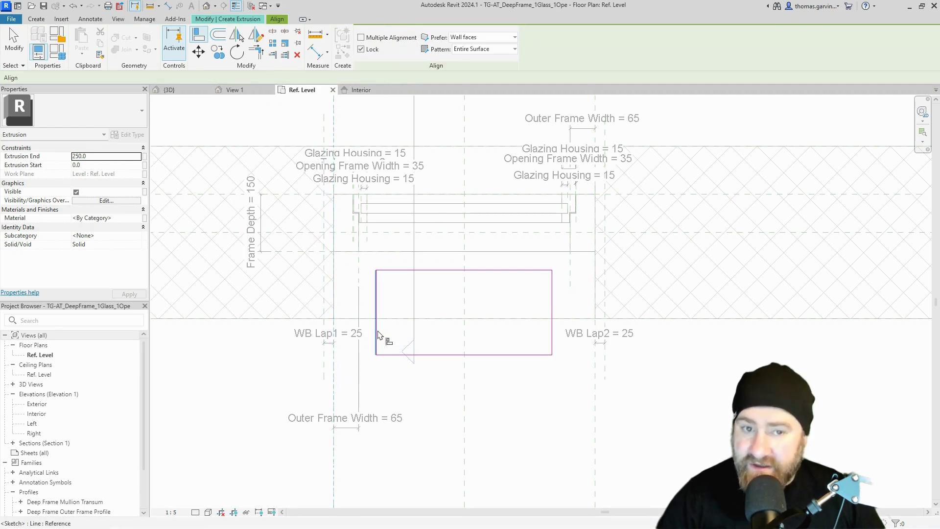
click(377, 335)
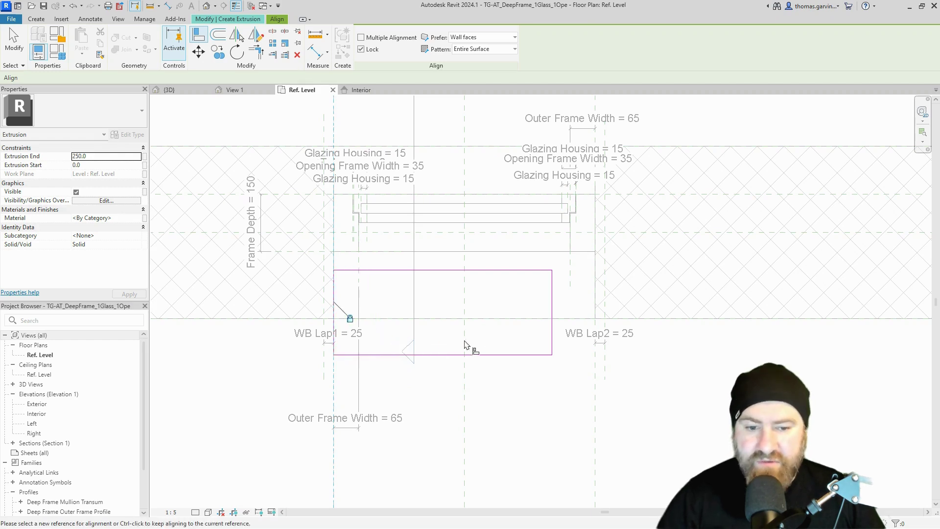
click(598, 388)
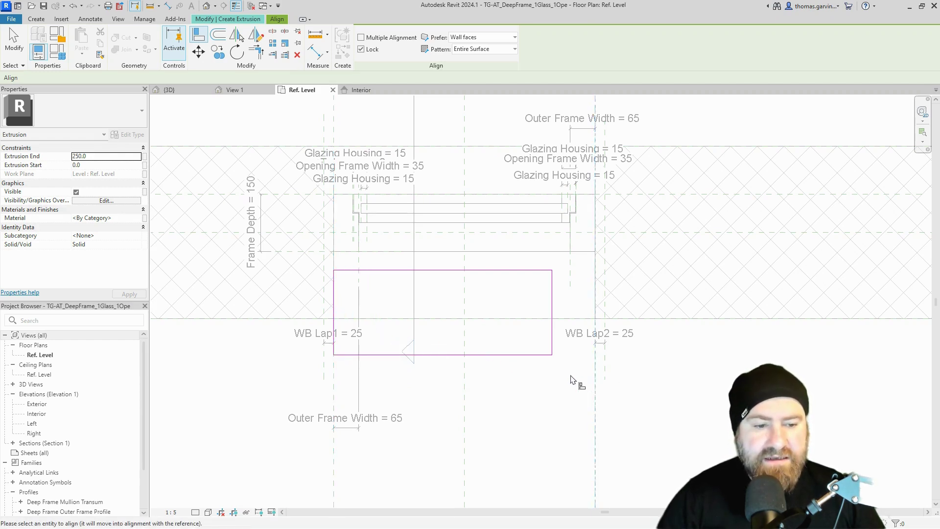
click(553, 338)
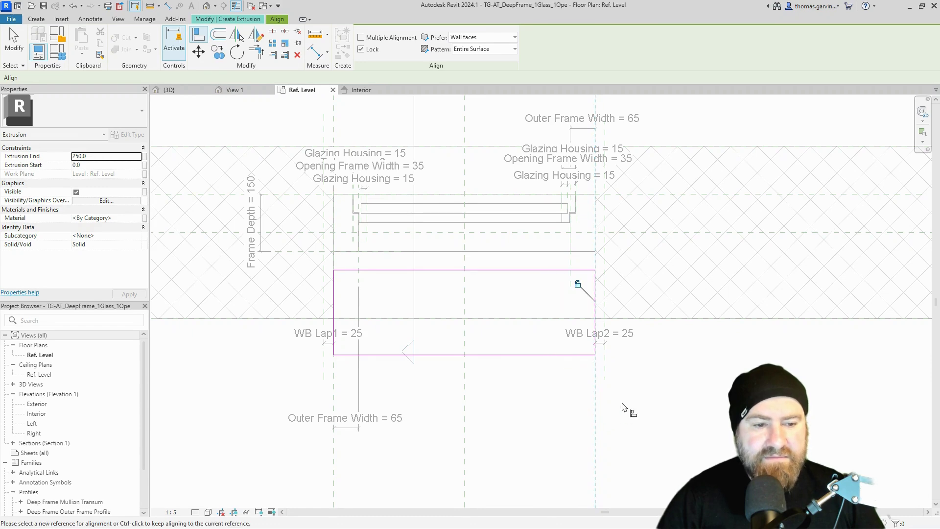
key(ctrl)
click(299, 252)
click(381, 270)
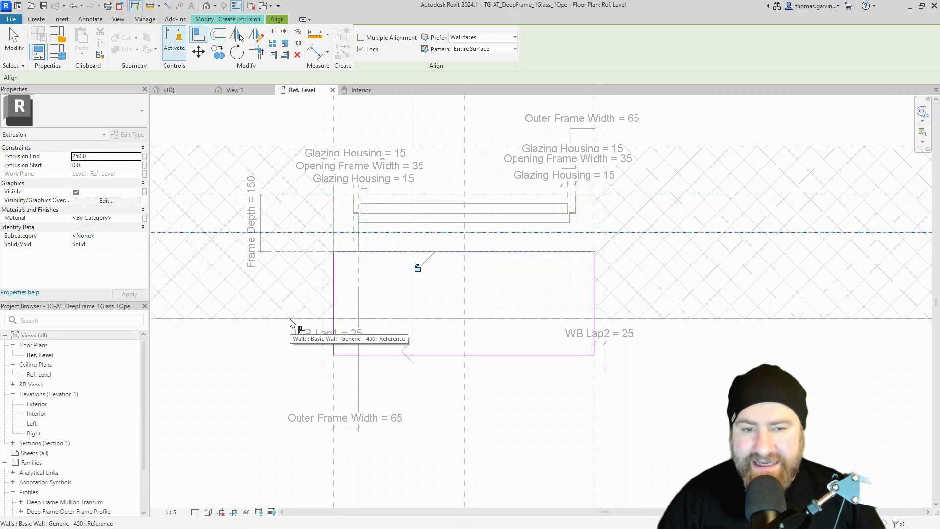
key(Tab)
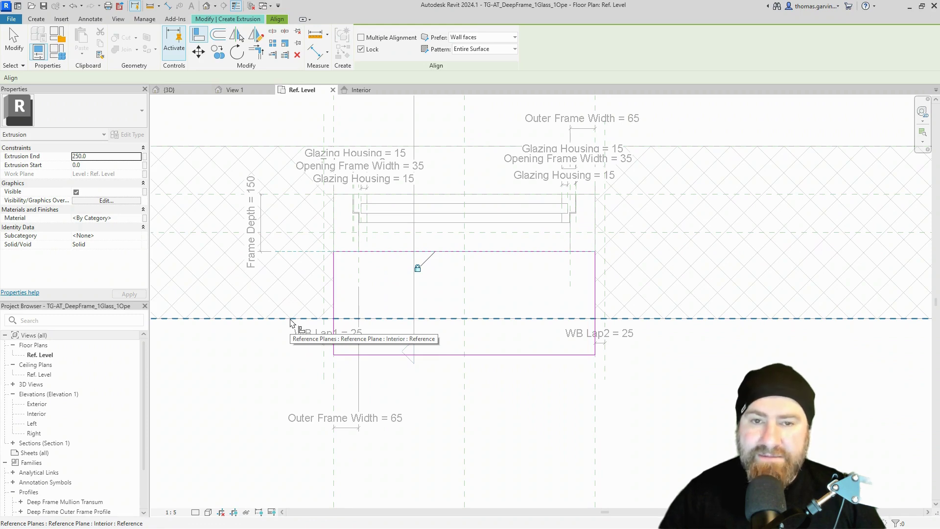
click(291, 323)
click(439, 359)
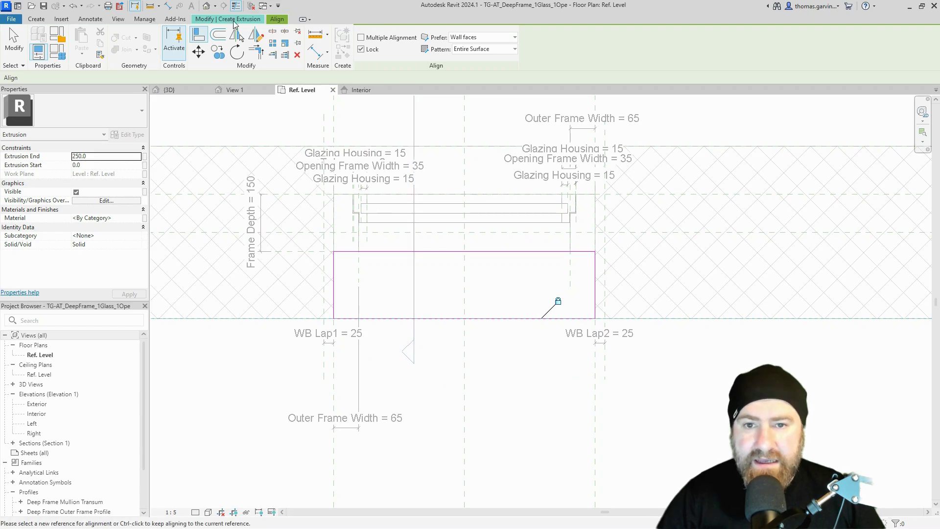
key(Escape)
key(Escape)
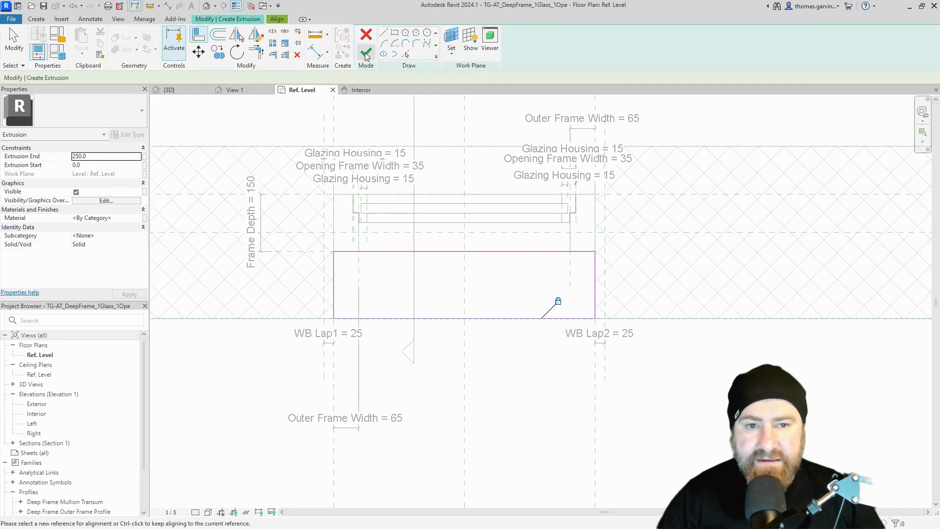
Step: Finish the extrusion sketch, dismiss the save reminder, and select the new solid block
click(366, 52)
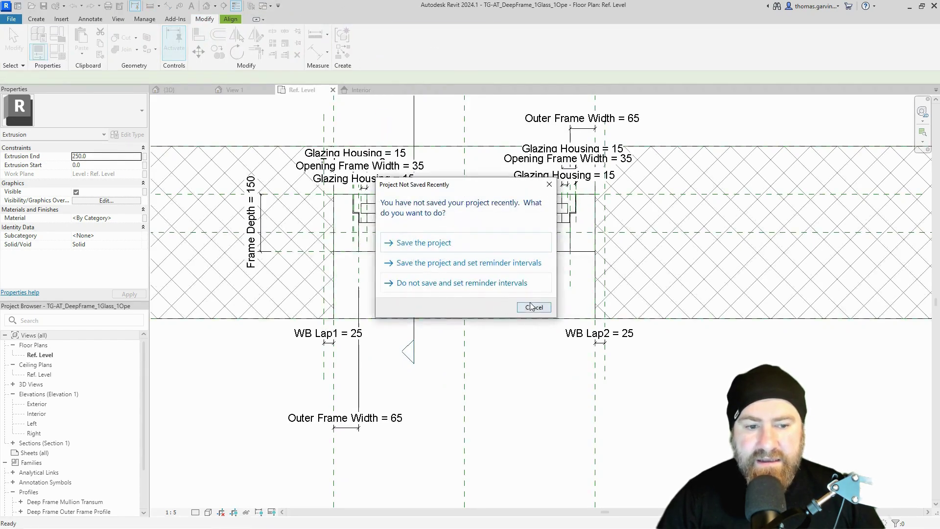
click(531, 305)
click(398, 273)
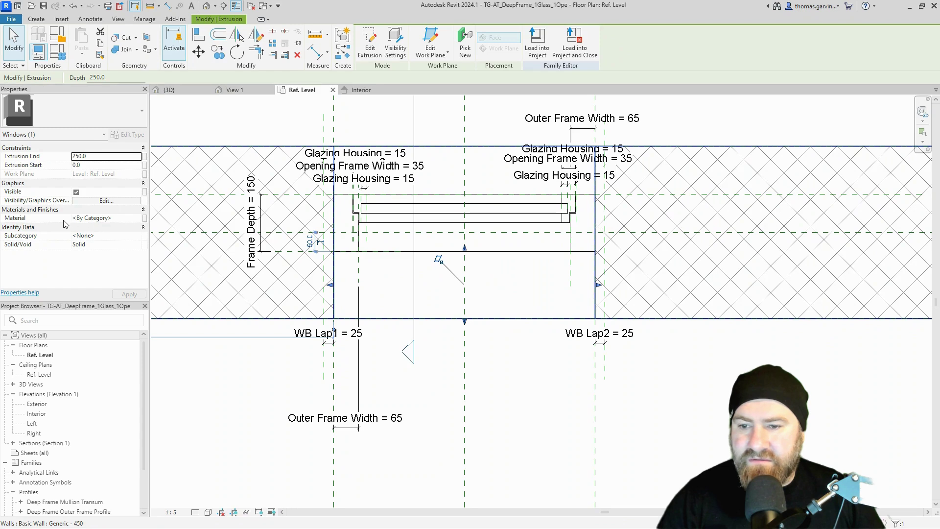
Step: Associate the extrusion's material with the existing Window Board Material family parameter
click(146, 222)
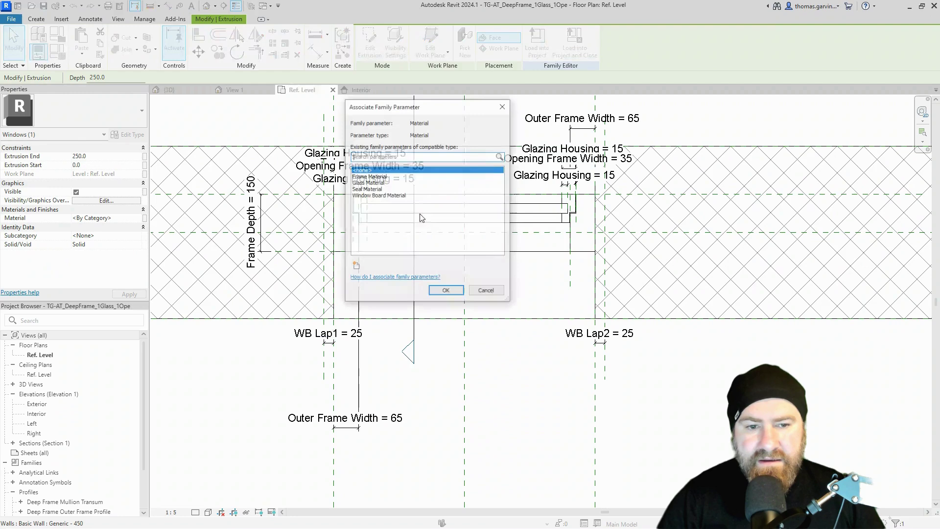
click(357, 268)
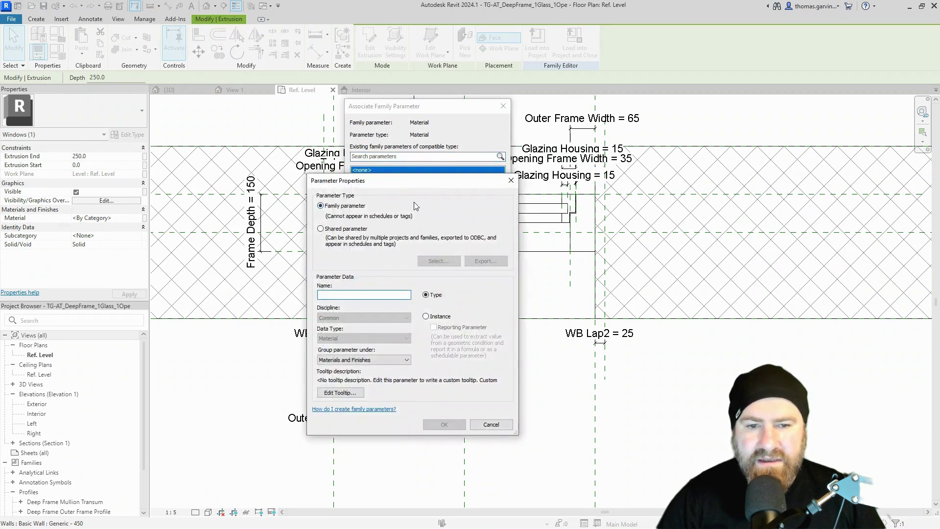
key(Escape)
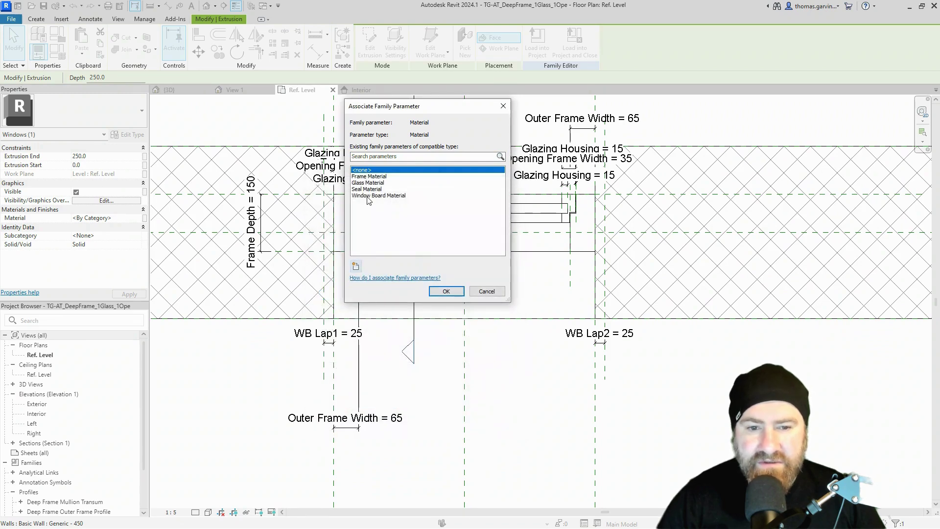
click(367, 197)
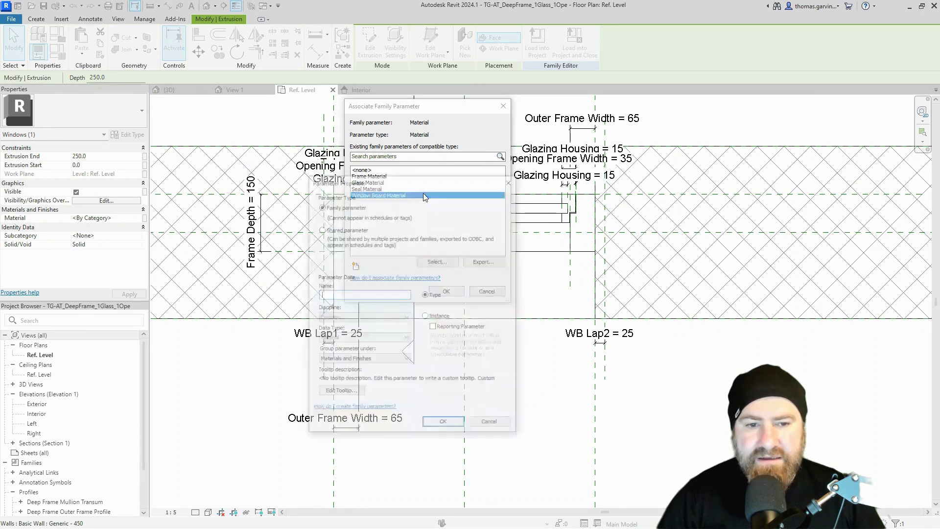
click(497, 423)
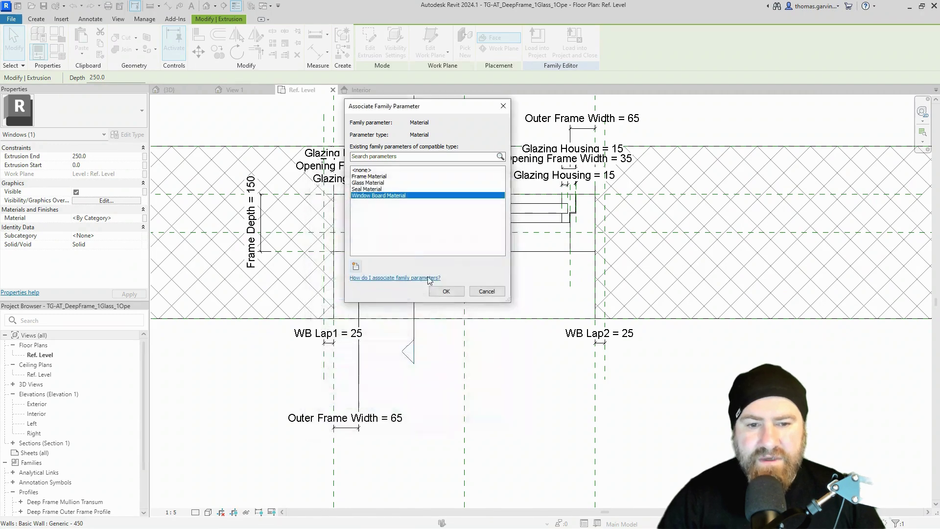
click(443, 292)
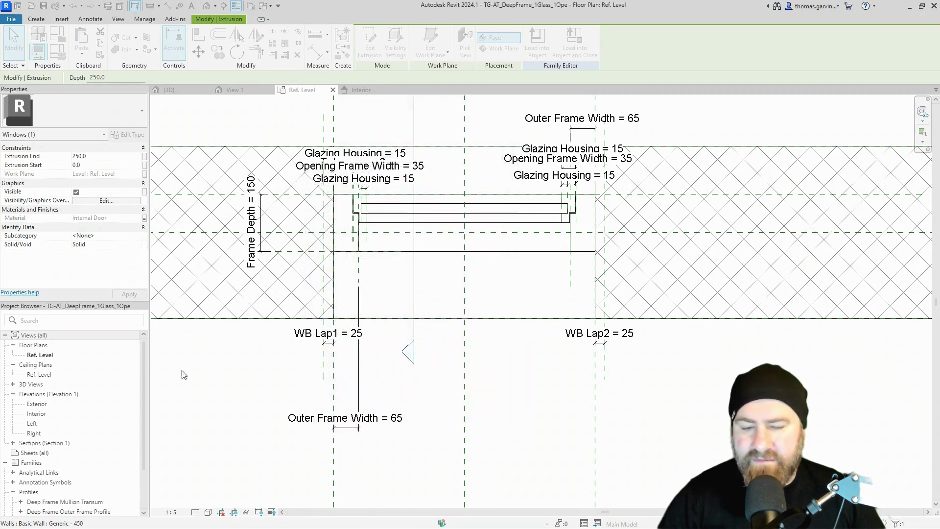
Step: In the Interior elevation, drag the window-board extrusion up toward the sill
double_click(35, 415)
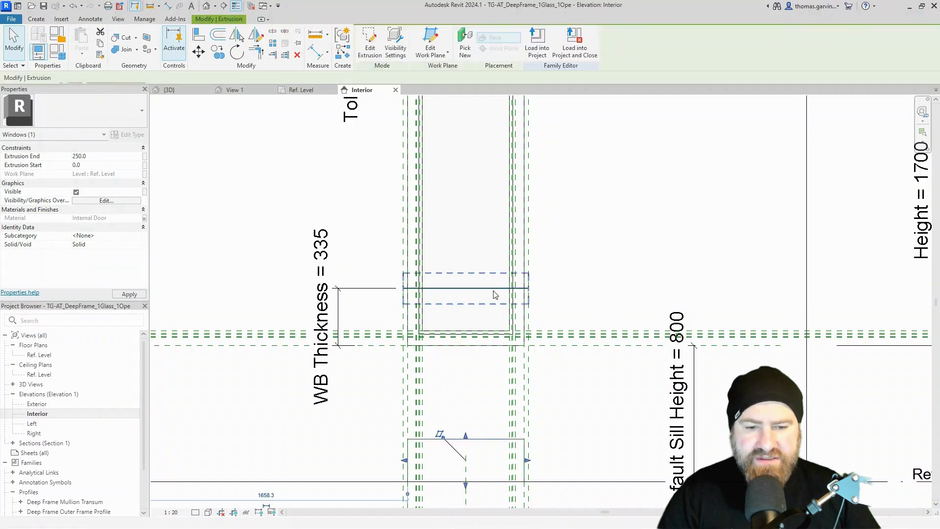
middle_drag(478, 439, 382, 346)
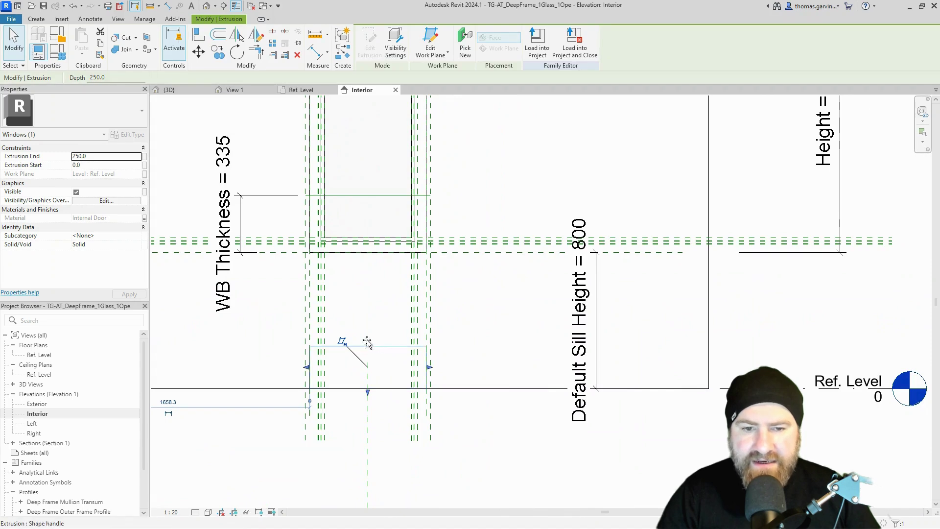
drag(368, 345, 358, 198)
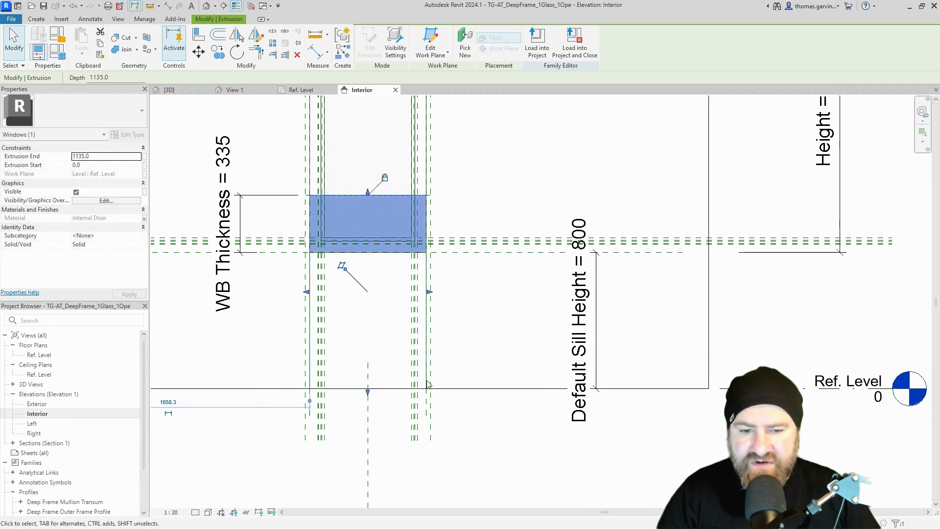
drag(367, 391, 360, 264)
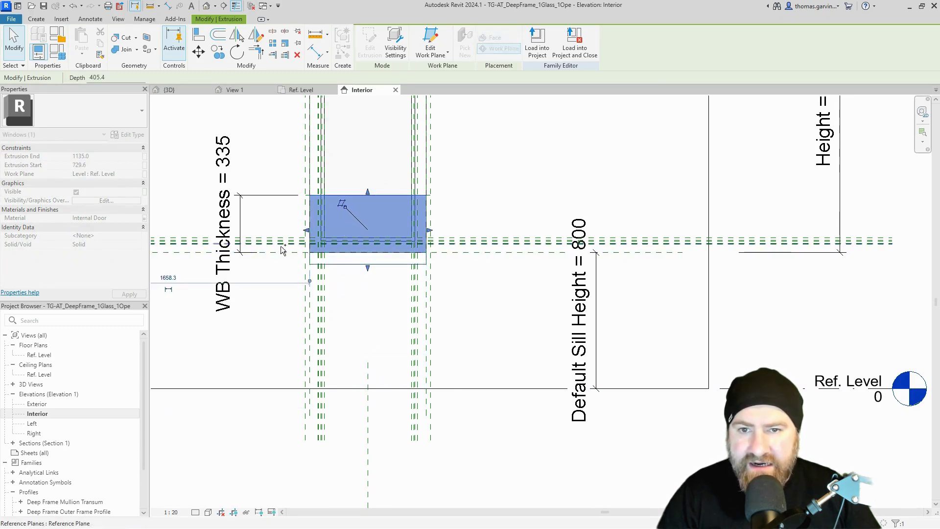
Step: Align and lock the extrusion's bottom face to the Sill reference plane
click(197, 33)
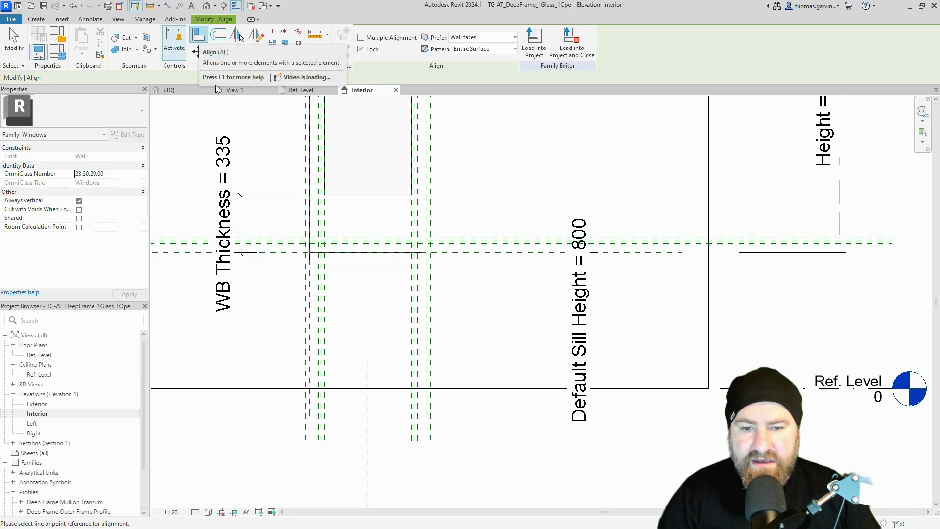
click(289, 259)
click(341, 266)
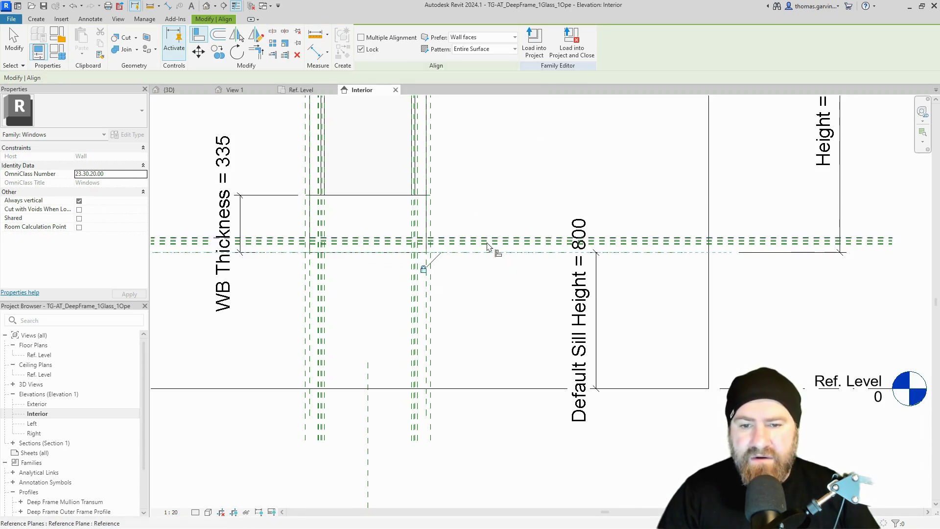
key(Escape)
key(Escape)
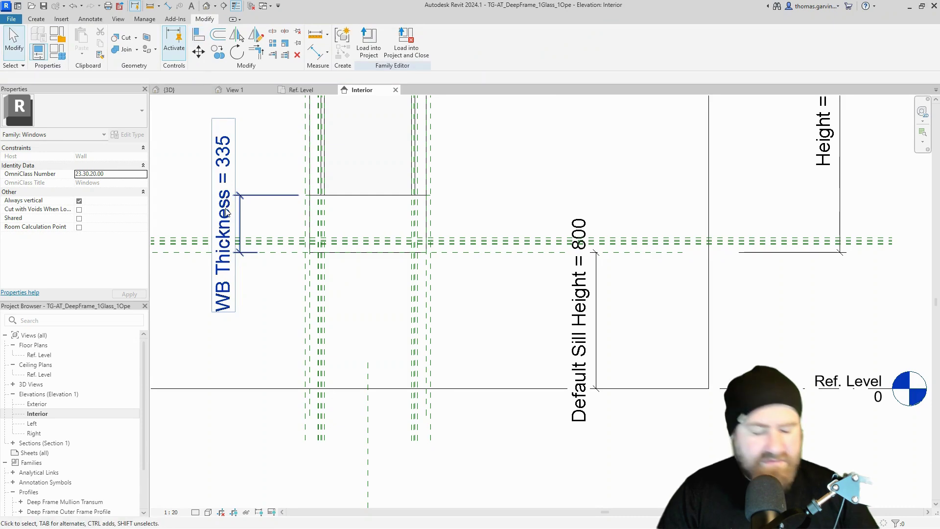
Step: Change the WB Thickness dimension to 20
click(226, 200)
click(231, 208)
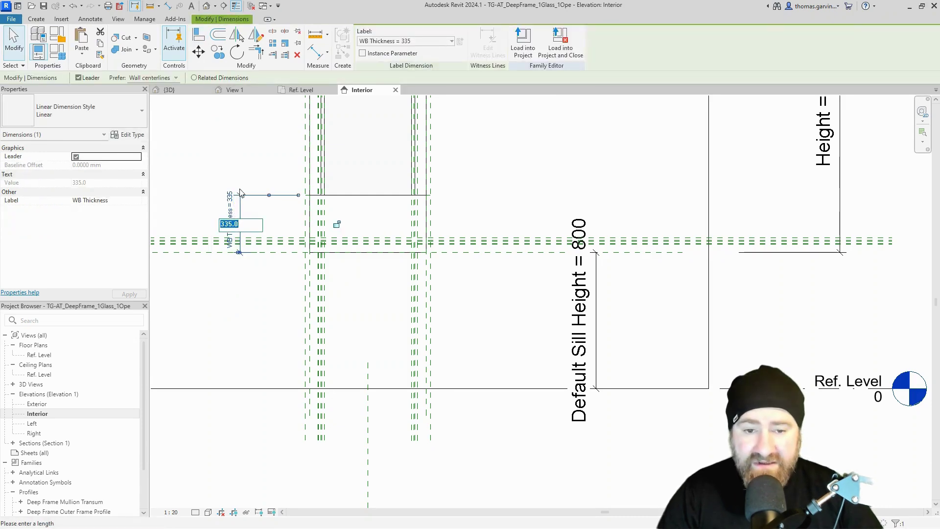
text(20)
key(Return)
Step: Inspect the thin window board beneath the frame in 3D View 1
click(235, 93)
shift+middle_drag(678, 427, 537, 242)
scroll(570, 372, up, 8)
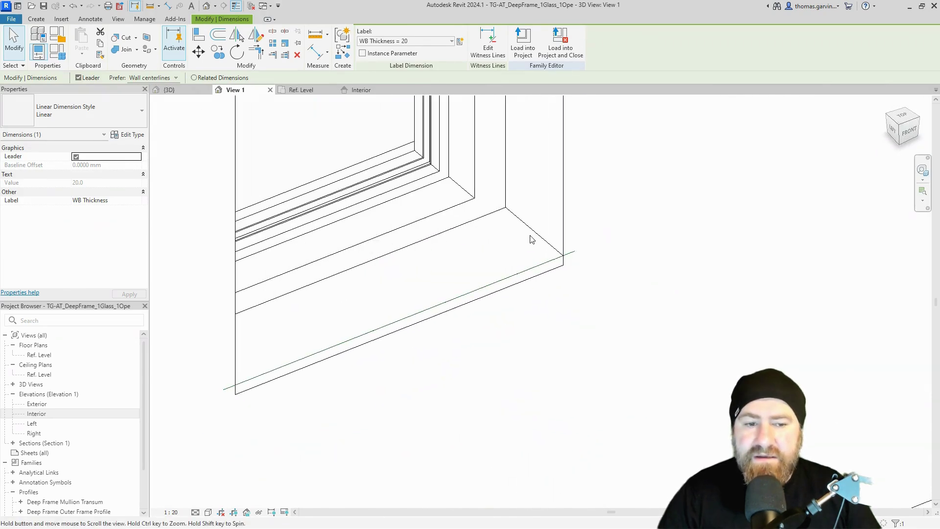
click(538, 242)
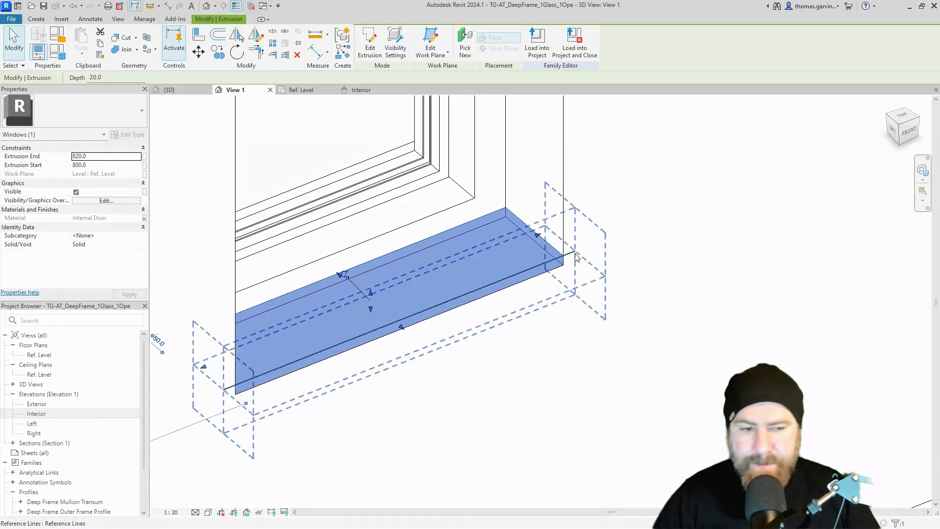
key(Escape)
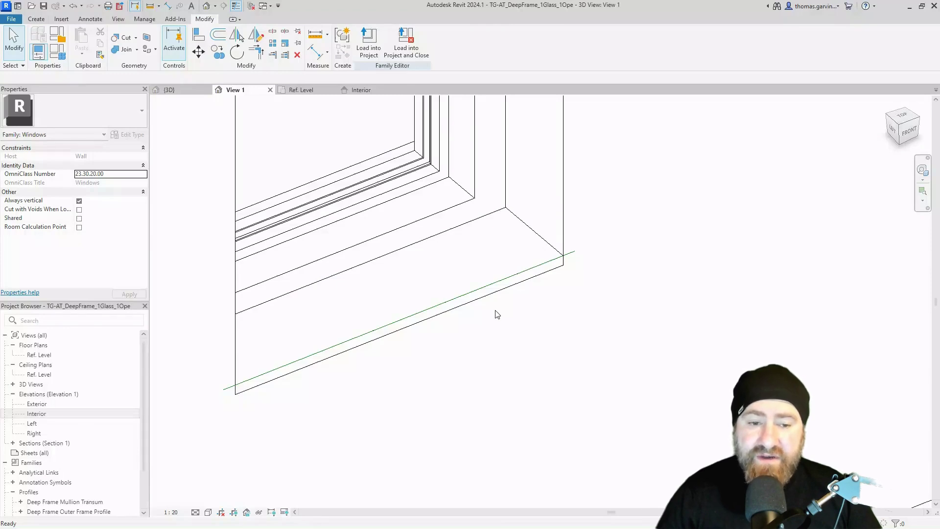
key(ctrl)
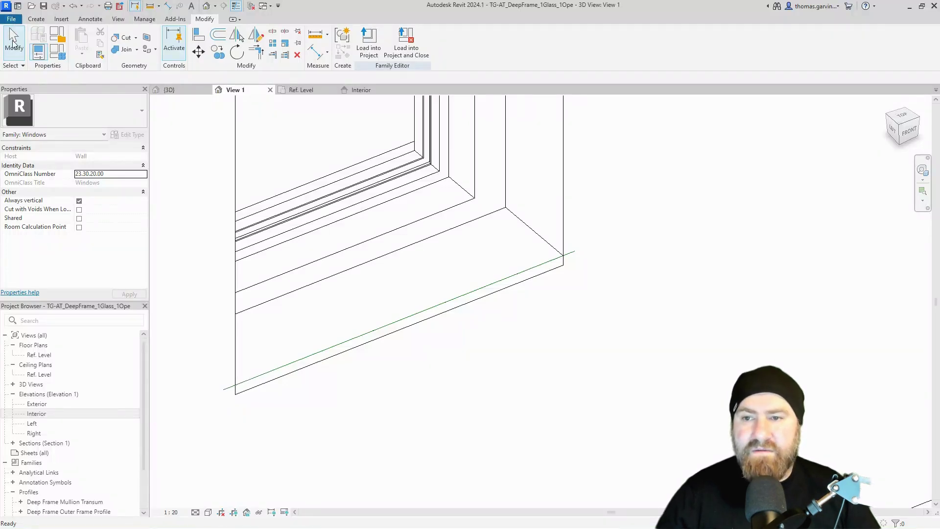
Step: Create a new family from the Metric Profile-Hosted.rft template
click(10, 19)
mouse_move(62, 57)
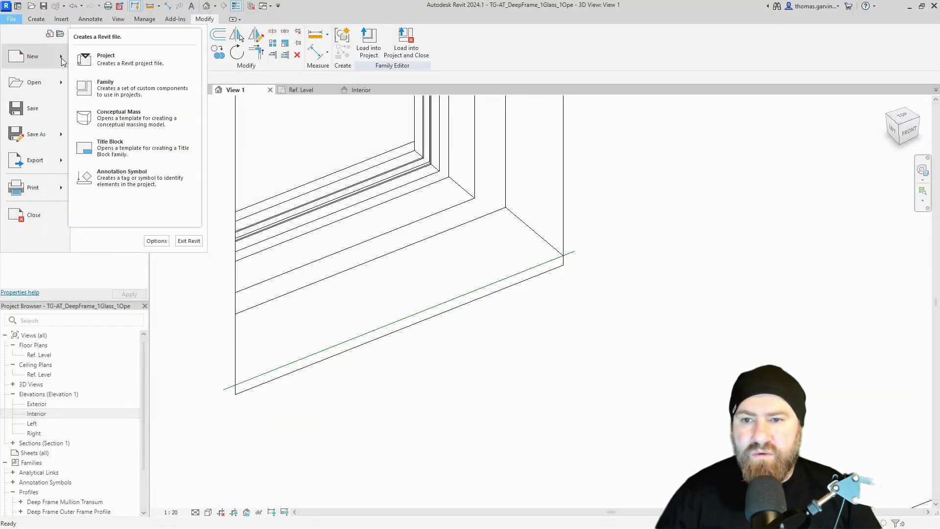
click(113, 90)
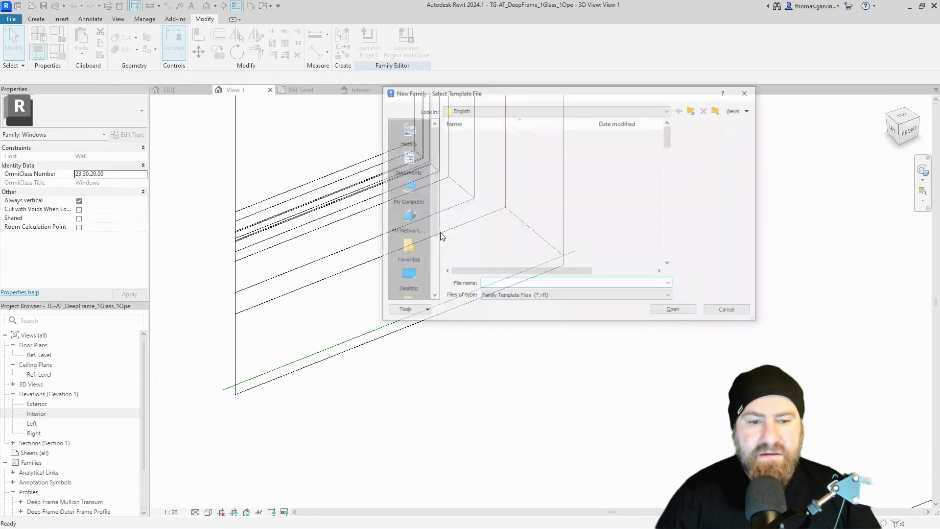
scroll(533, 202, down, 12)
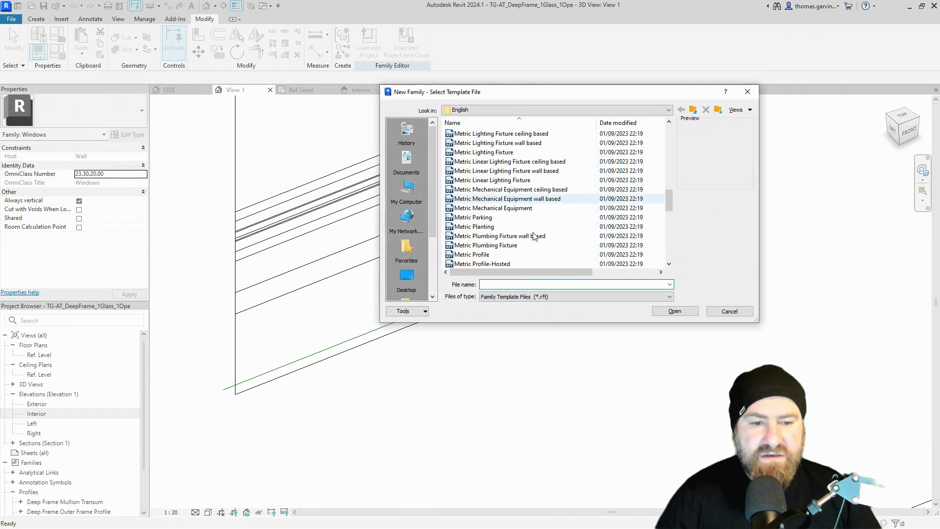
click(520, 264)
click(684, 313)
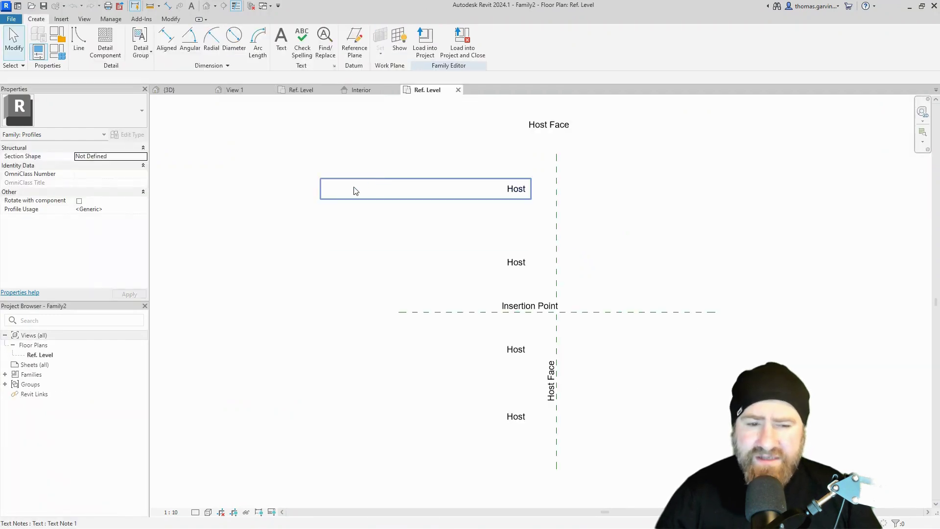
Step: Add Diameter and Radius length parameters, with Radius = Diameter / 2 and Diameter 20
click(58, 58)
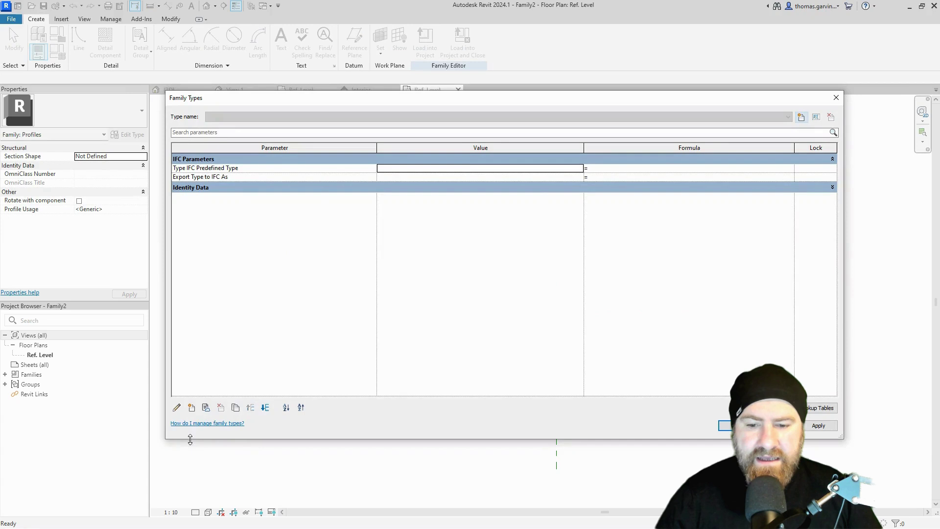
click(191, 408)
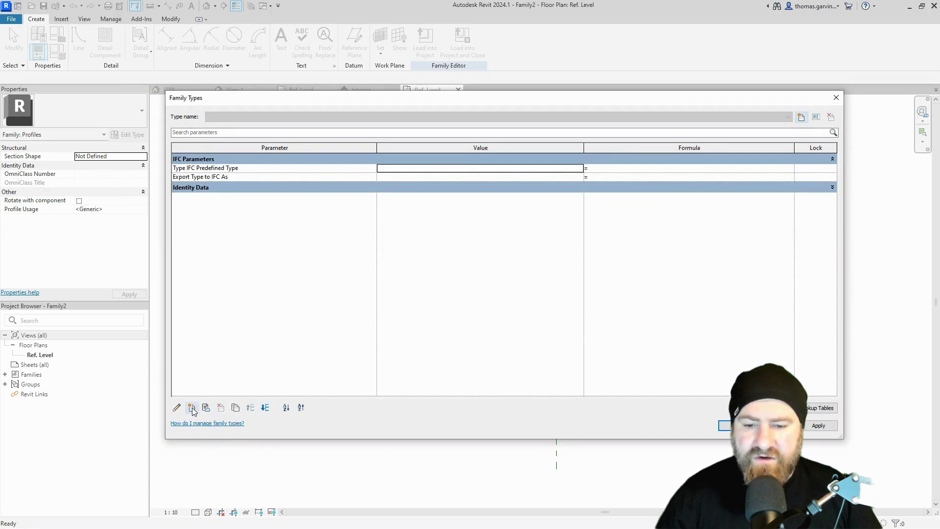
text(Diameter)
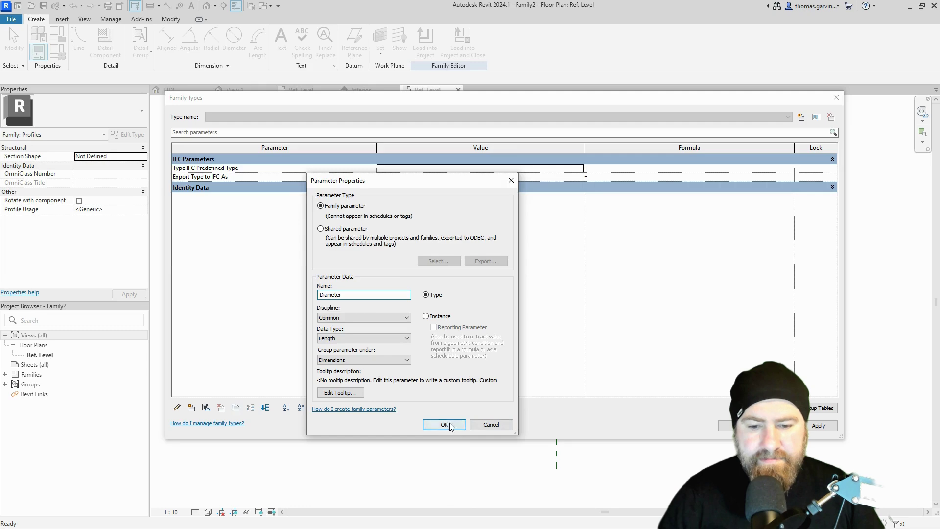
click(445, 425)
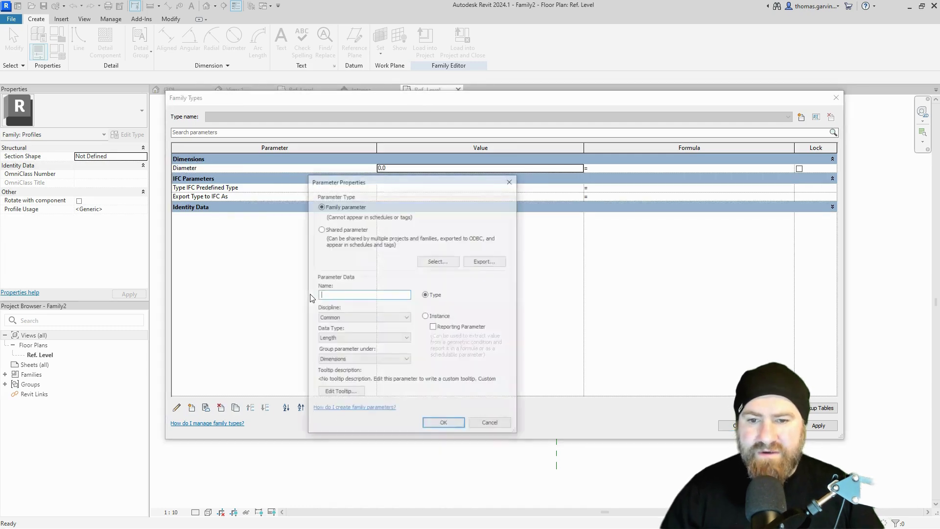
text(Radius)
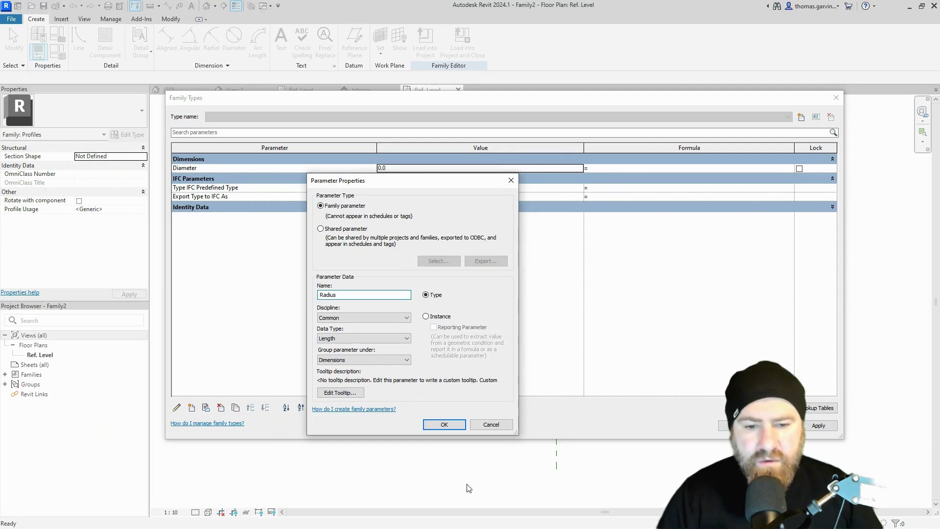
click(450, 424)
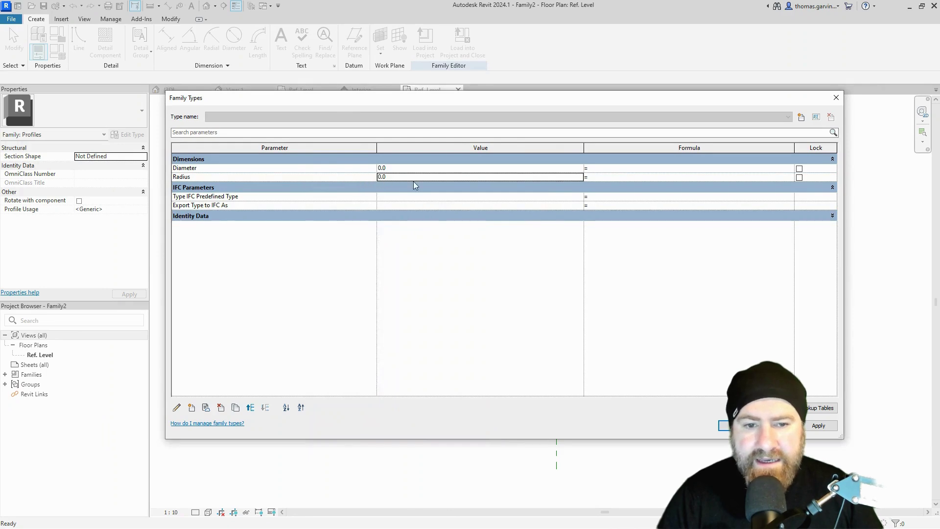
click(683, 150)
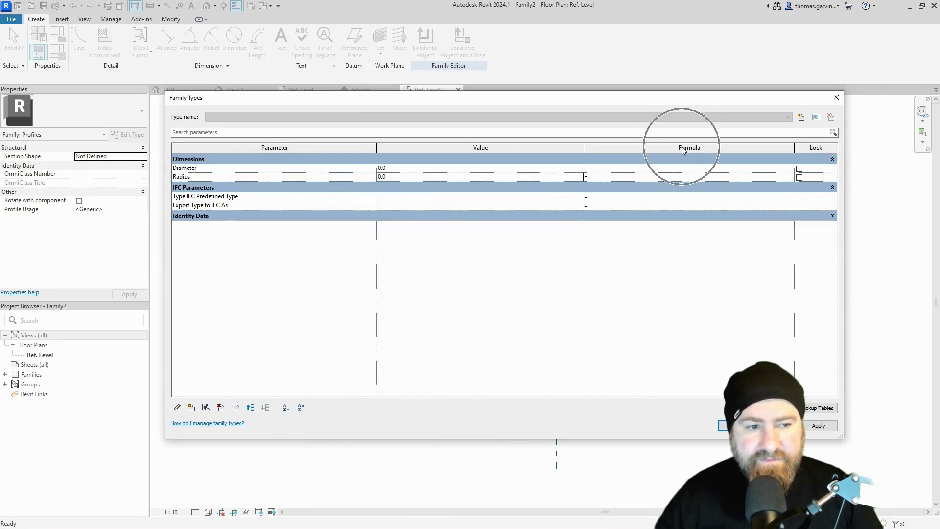
click(654, 177)
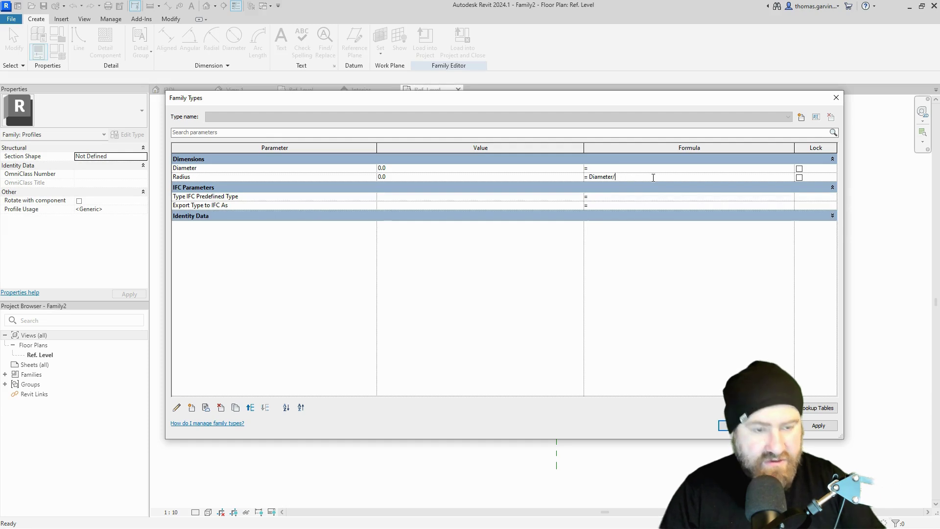
key(Tab)
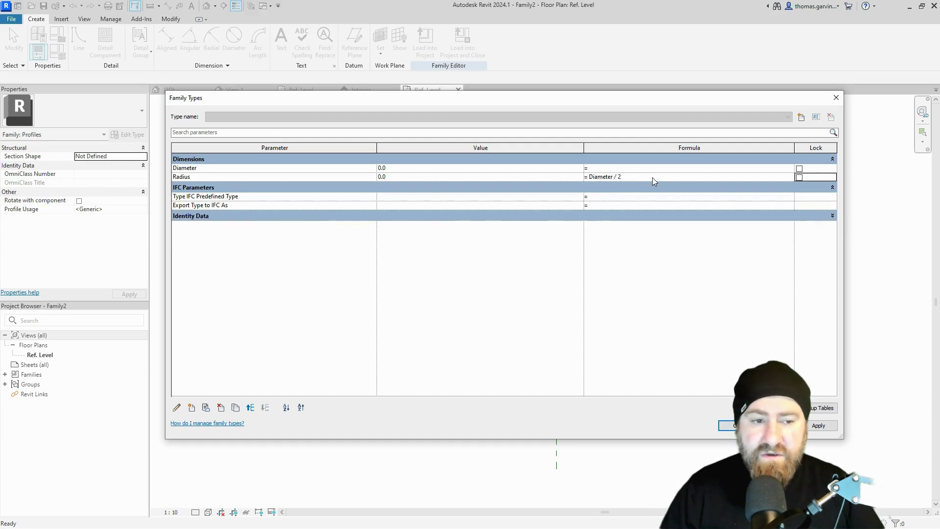
click(403, 167)
key(Tab)
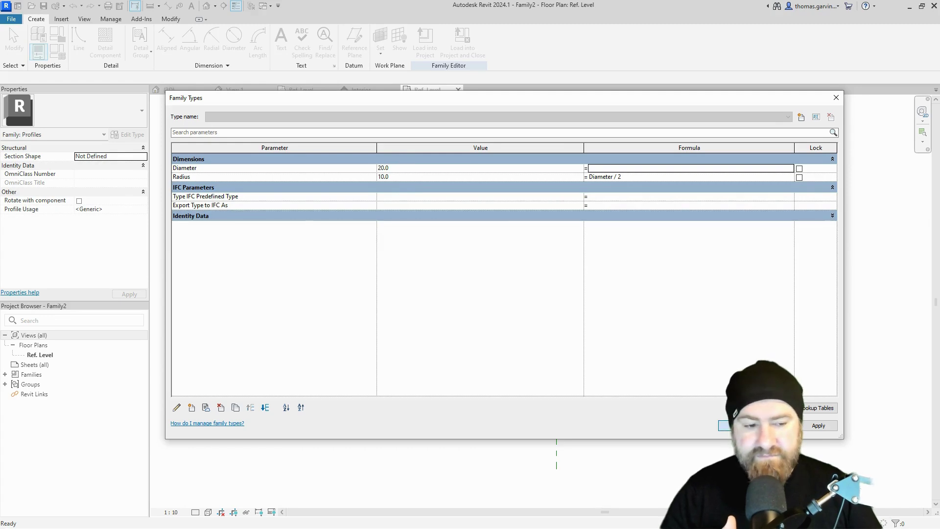
click(732, 425)
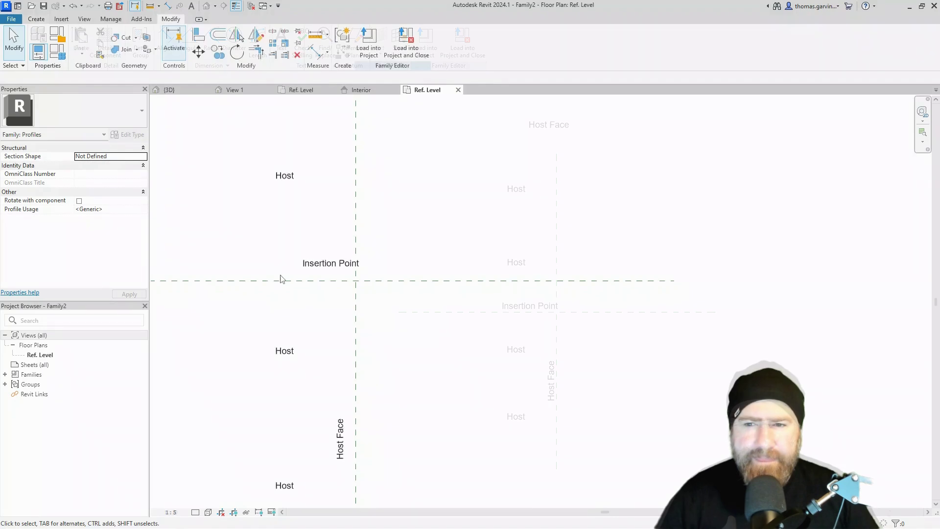
Step: Draw the half-round profile arc using start, end and radius
click(34, 20)
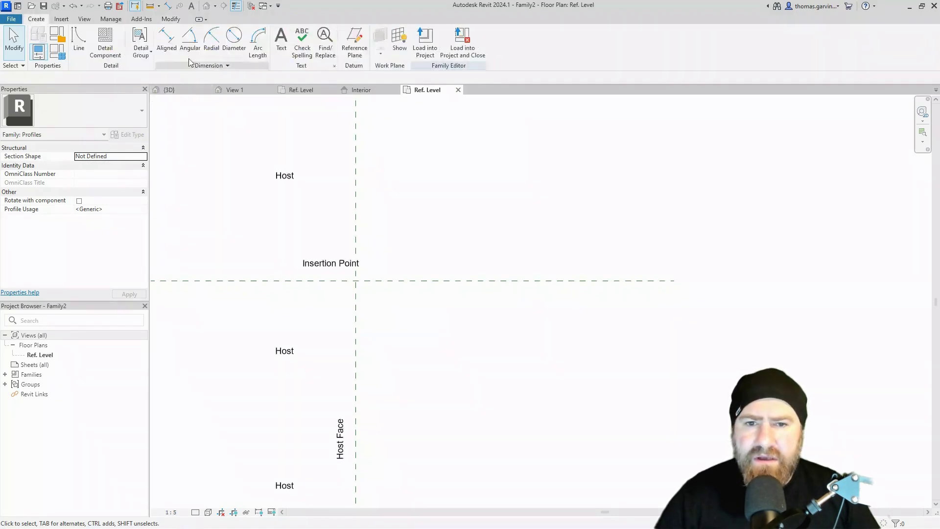
click(78, 39)
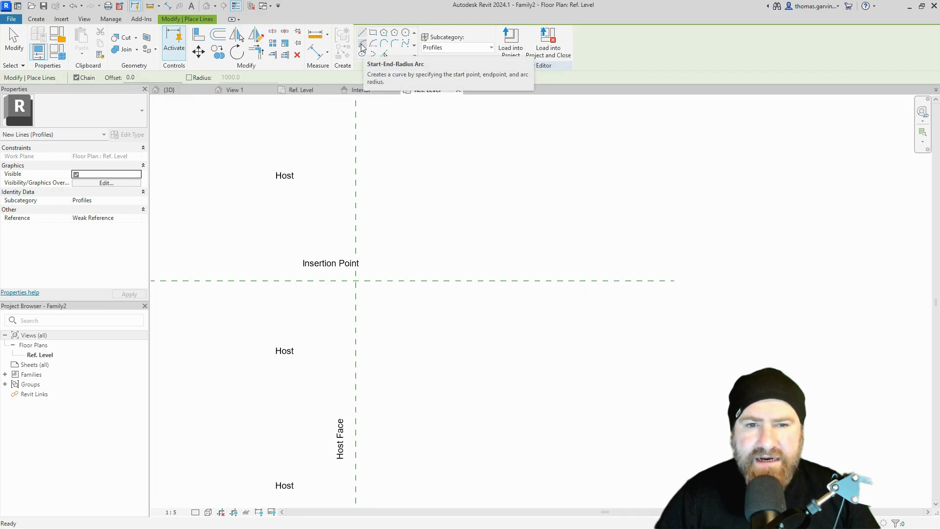
click(362, 47)
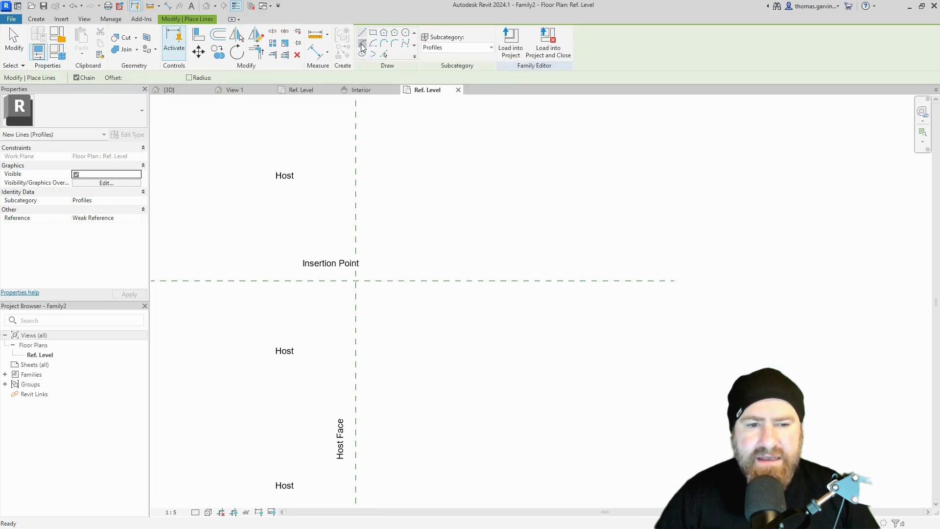
click(501, 133)
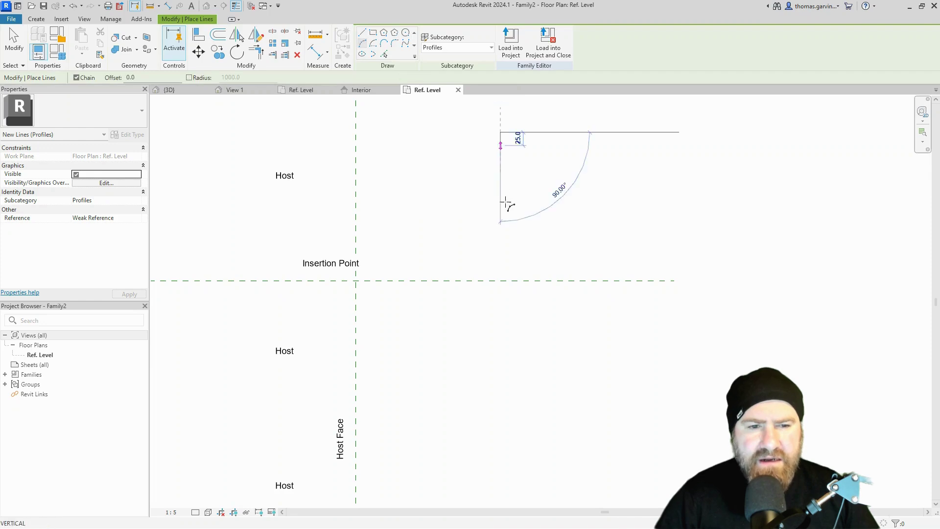
click(500, 230)
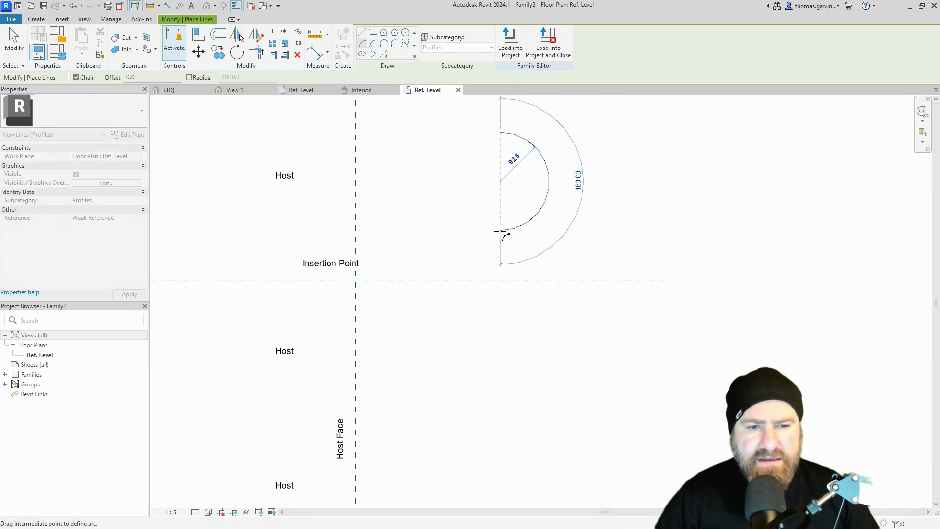
click(547, 176)
key(Escape)
key(Escape)
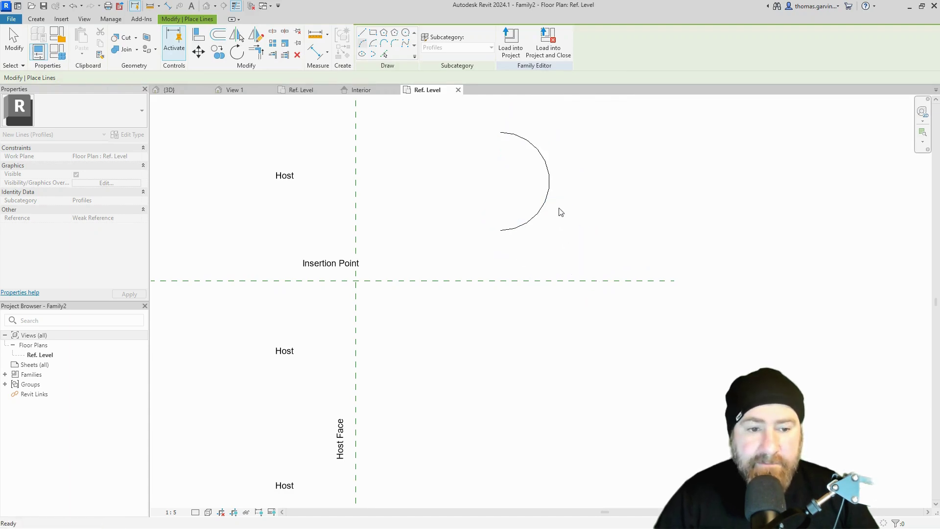
Step: Make the arc's centre mark visible and move the arc below the Insertion Point plane
click(548, 199)
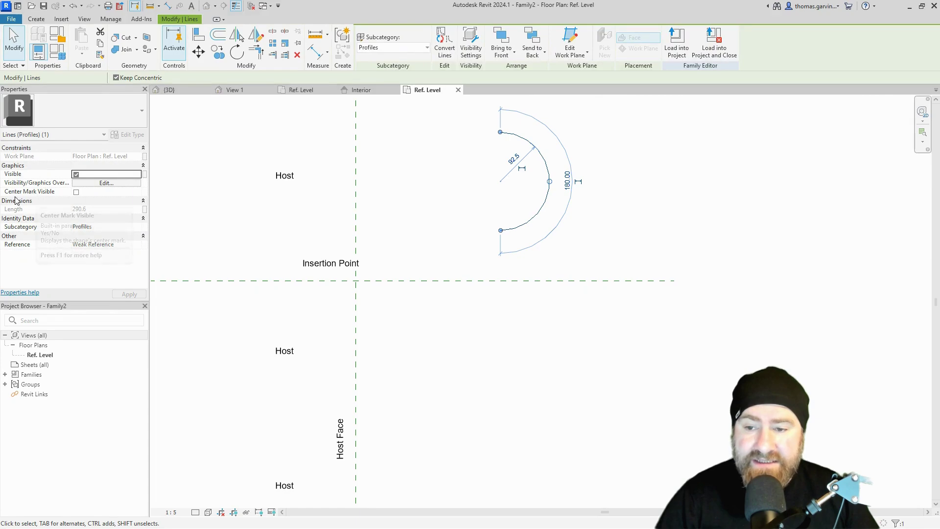
click(76, 193)
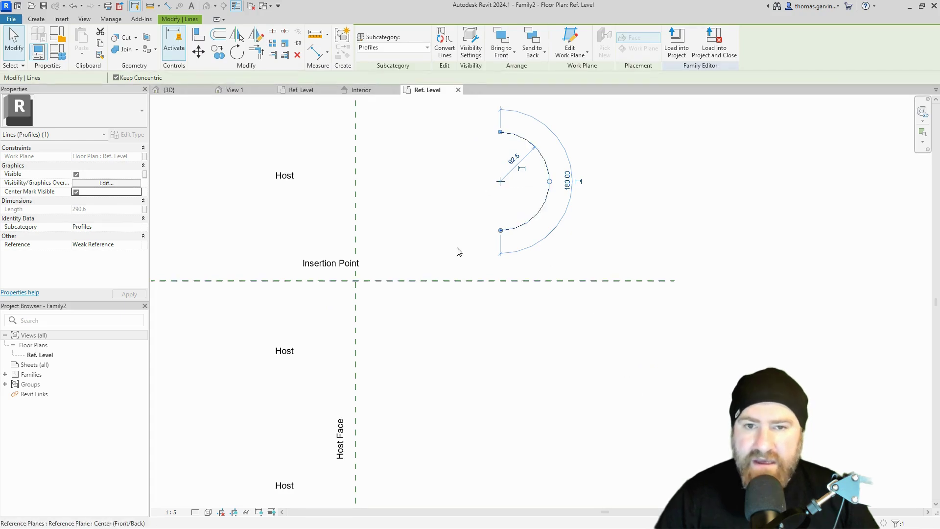
key(Escape)
click(500, 182)
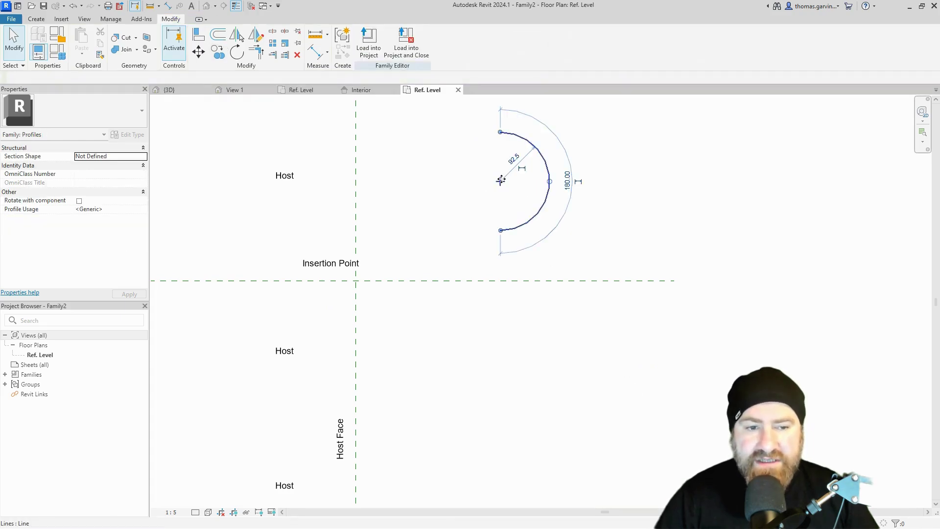
drag(423, 354, 397, 360)
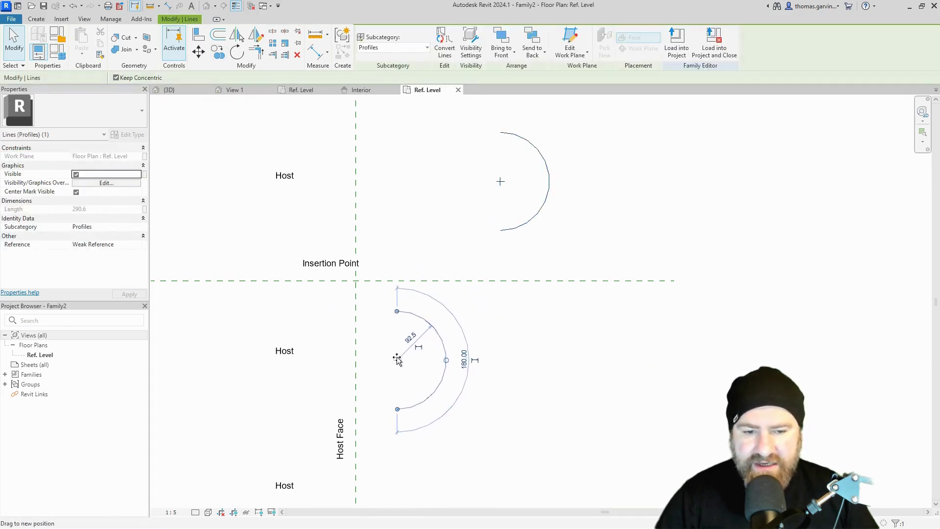
click(638, 364)
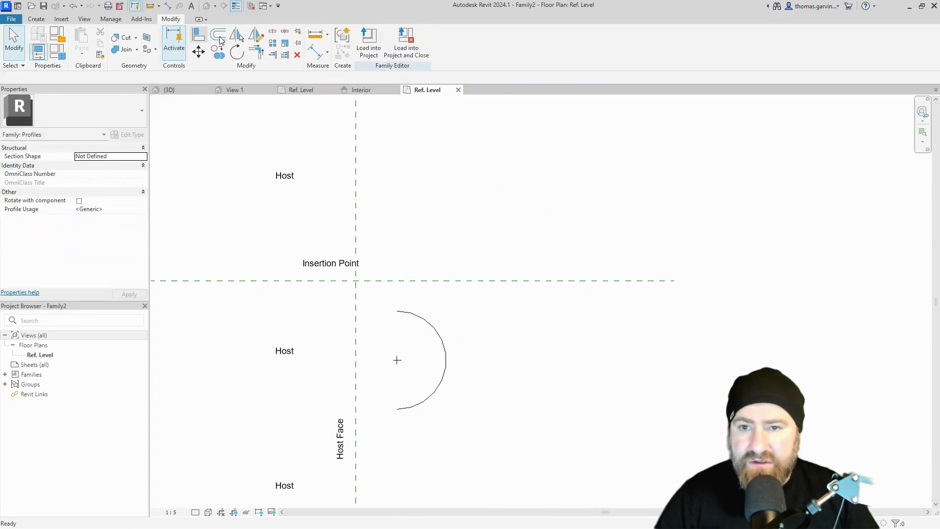
Step: Dimension from the horizontal reference plane to the arc centre and label it Radius
click(168, 6)
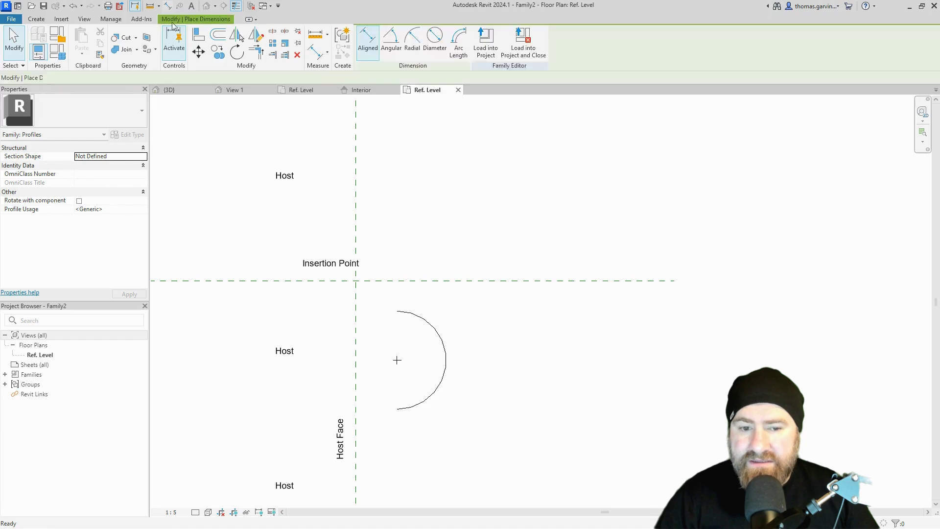
click(460, 281)
click(396, 360)
click(499, 345)
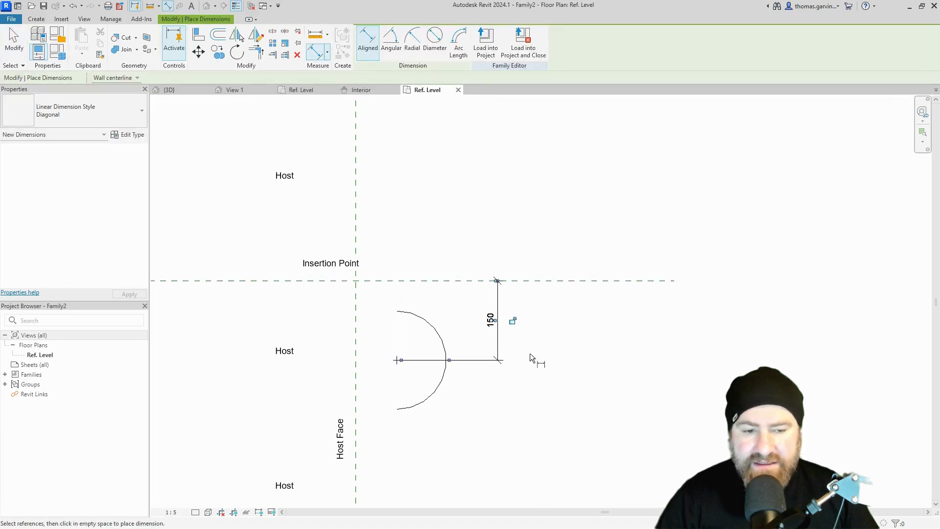
key(Escape)
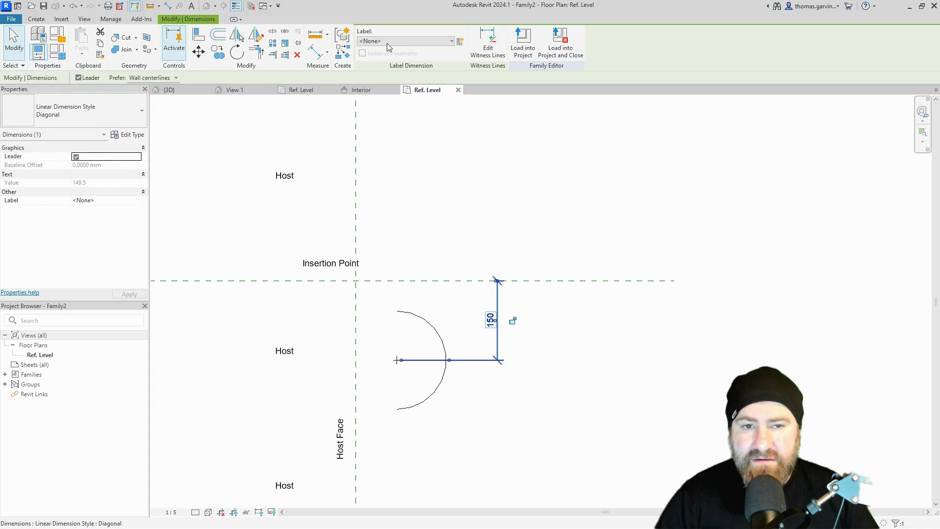
click(387, 43)
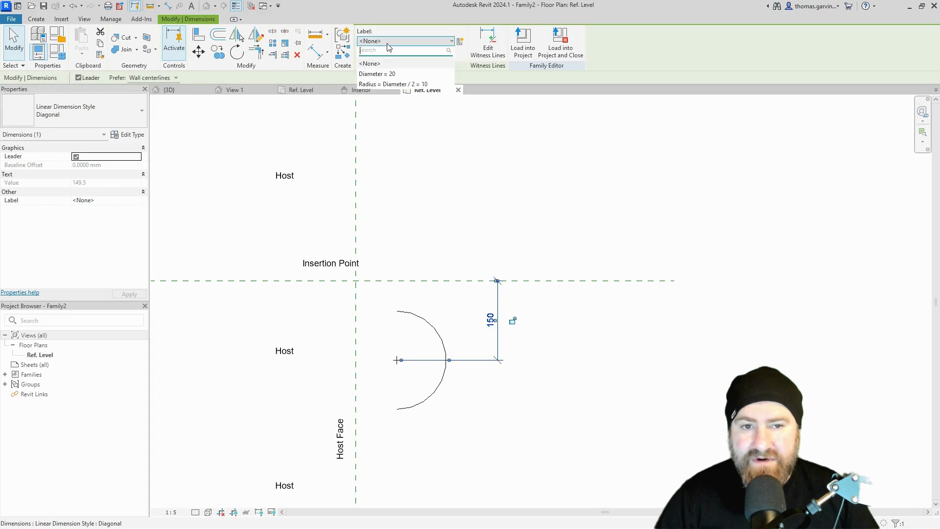
click(384, 84)
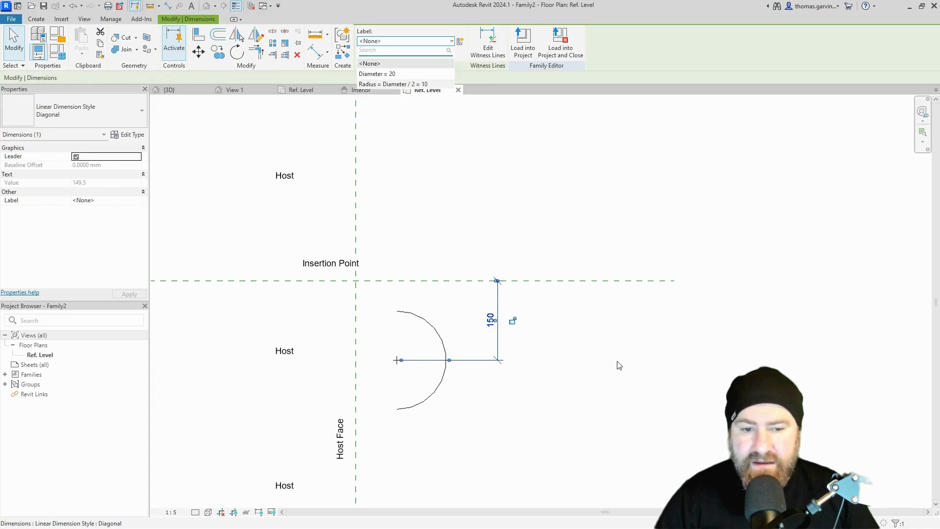
click(591, 370)
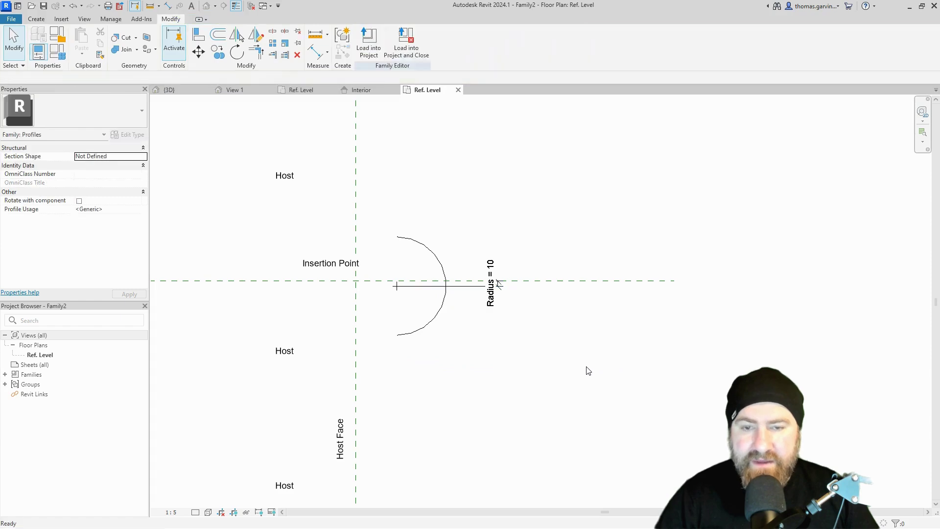
Step: Align the arc centre onto the vertical reference plane
click(199, 35)
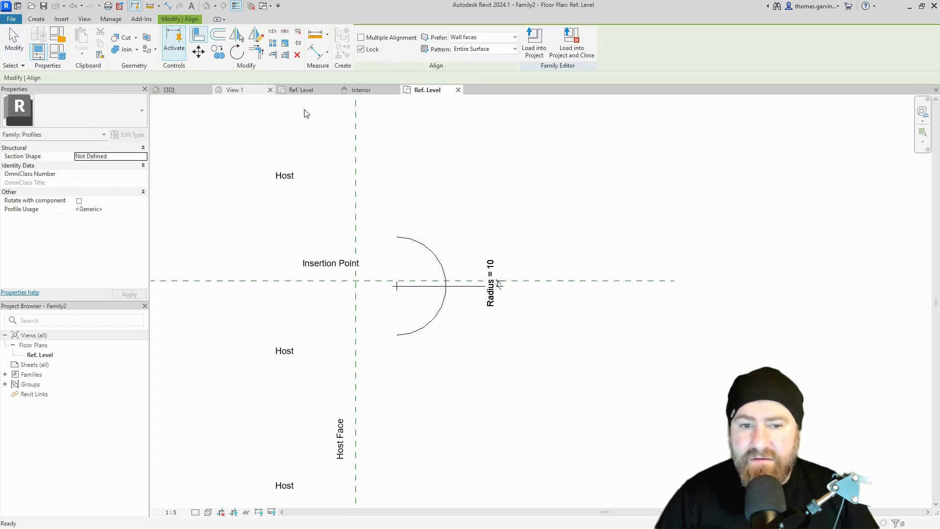
click(356, 172)
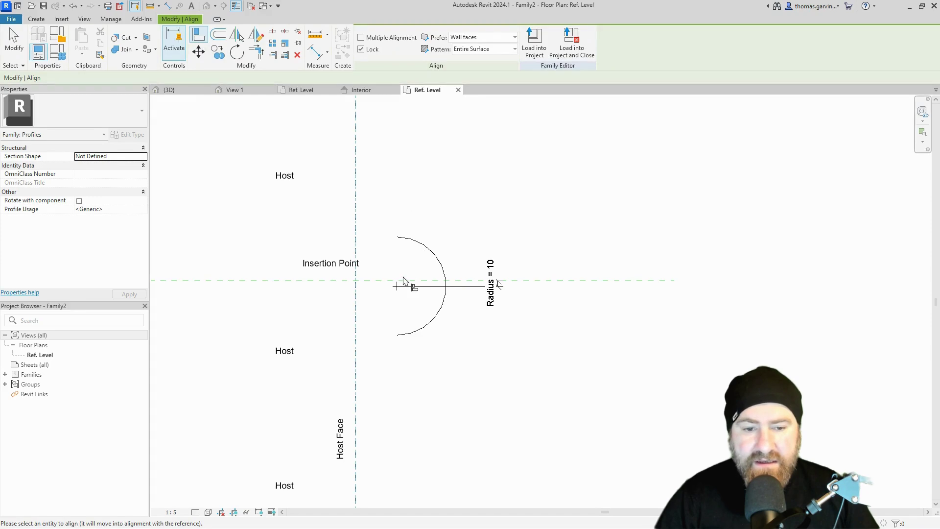
click(397, 291)
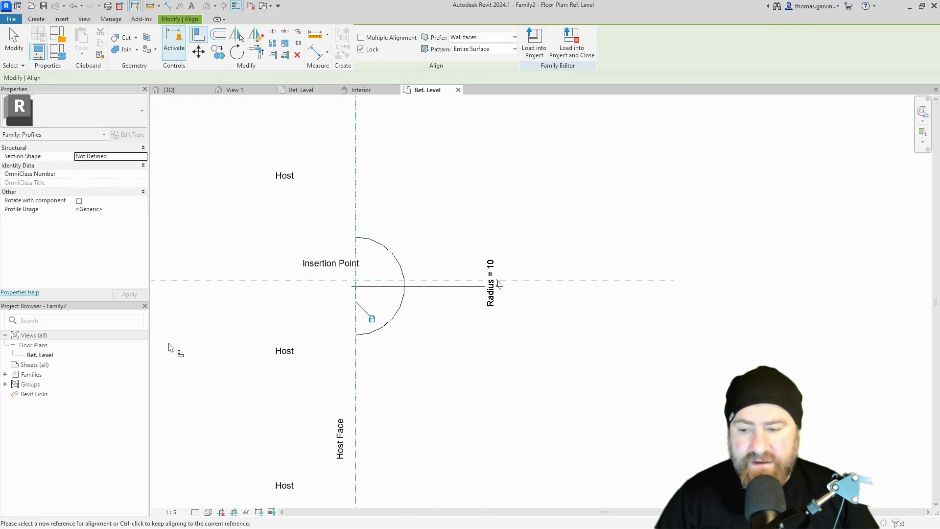
key(Escape)
middle_drag(521, 247, 617, 216)
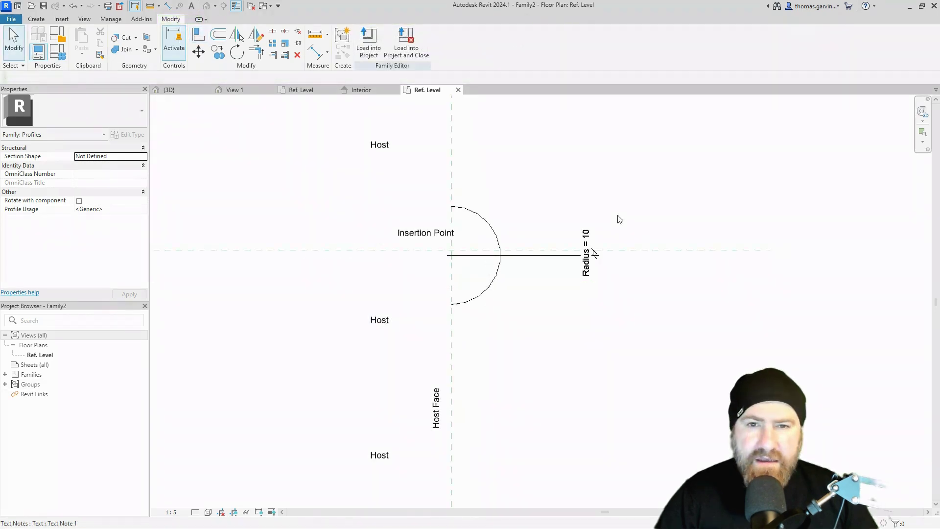
Step: Make the arc's radius dimension permanent and label it with the Radius parameter
click(490, 227)
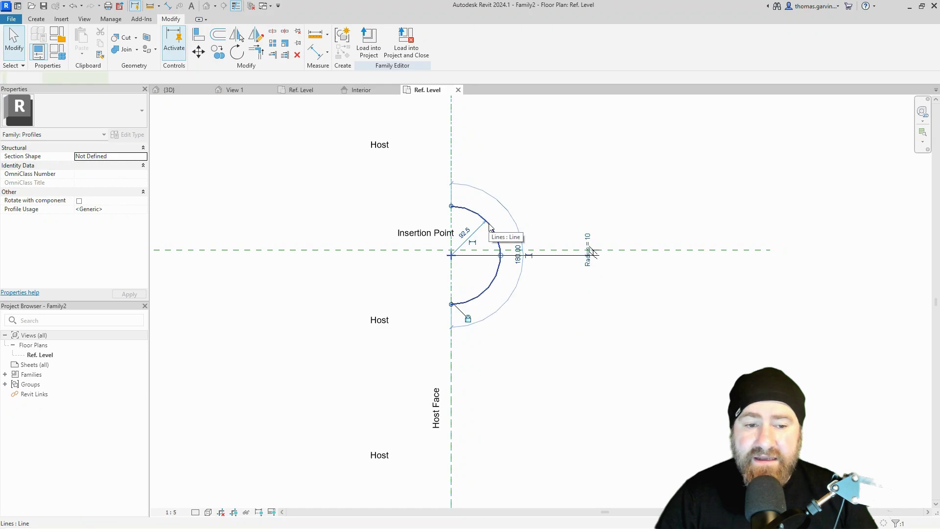
click(474, 248)
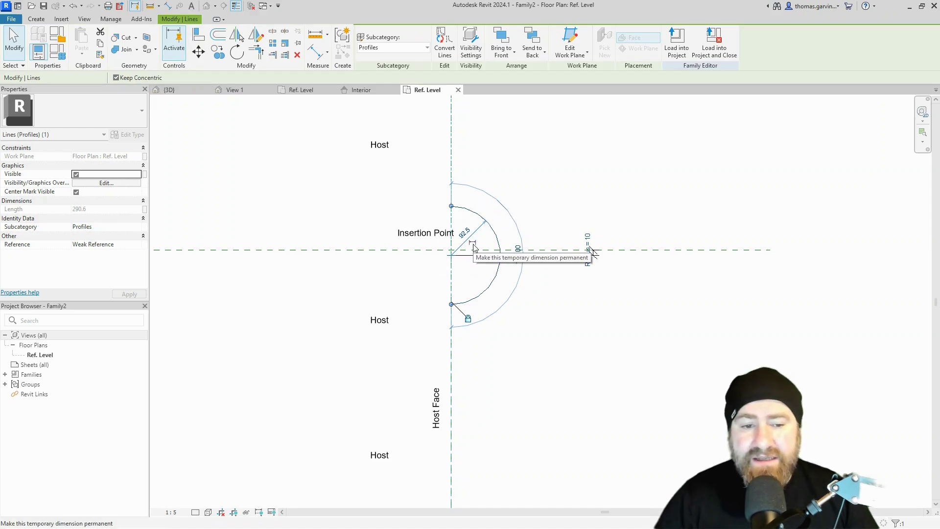
click(474, 247)
click(629, 199)
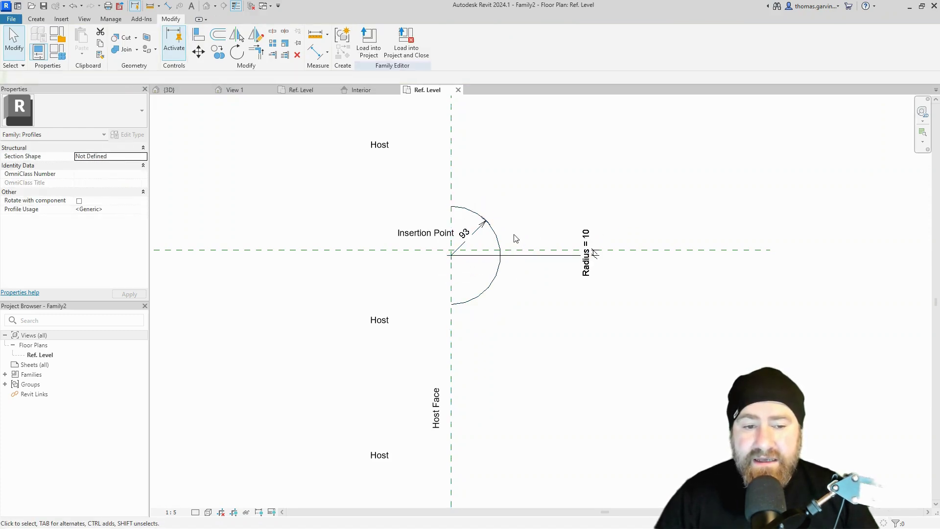
click(467, 231)
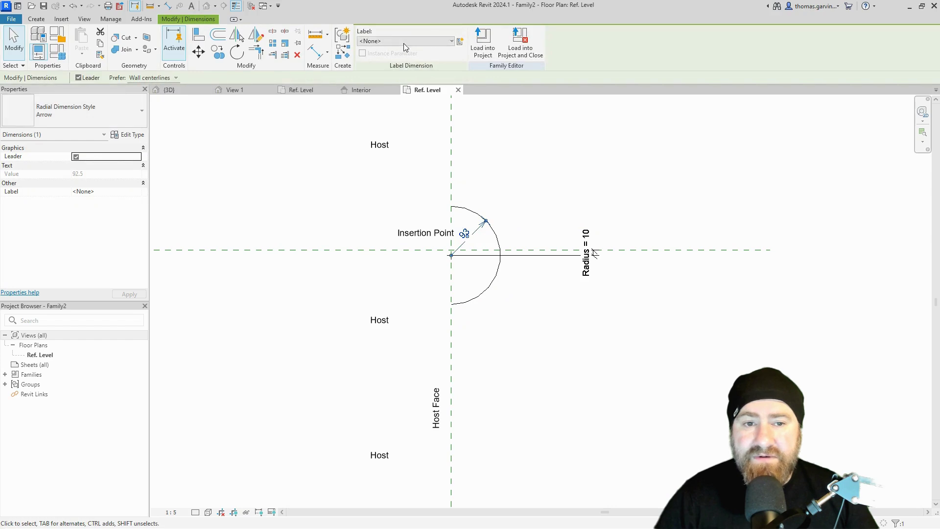
click(403, 42)
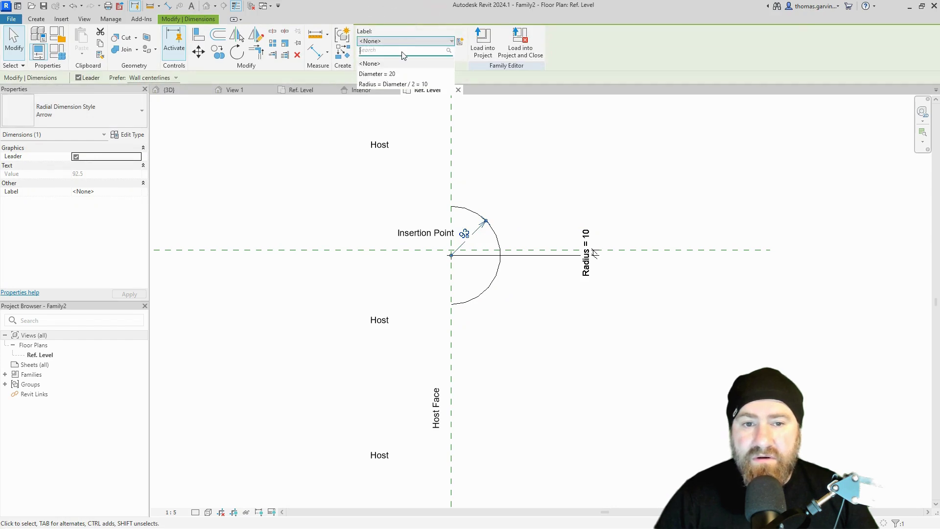
click(388, 84)
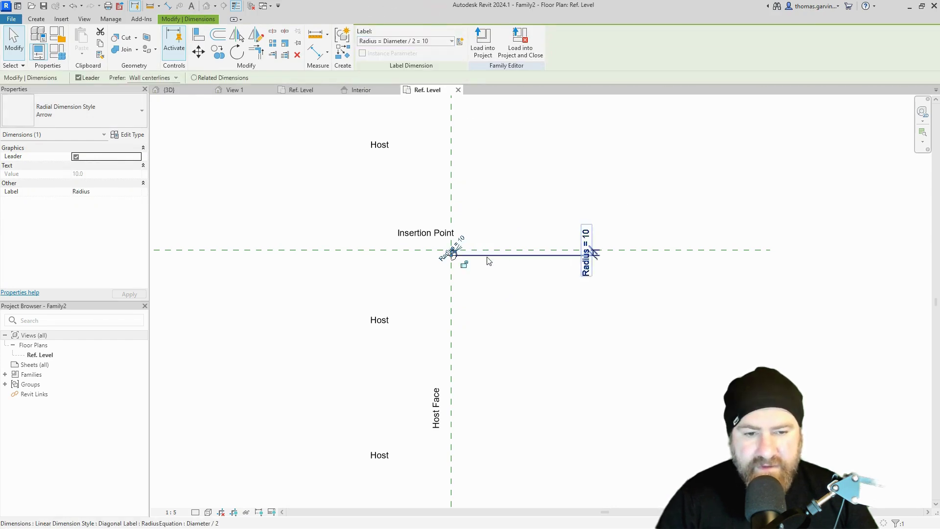
key(Escape)
Step: Set the view scale to 1:1
scroll(450, 264, up, 5)
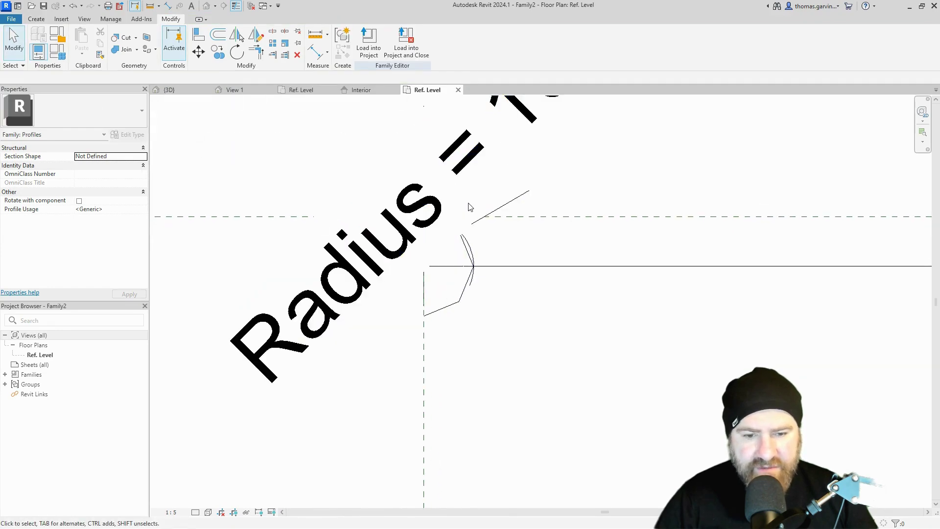
scroll(462, 218, down, 5)
click(170, 511)
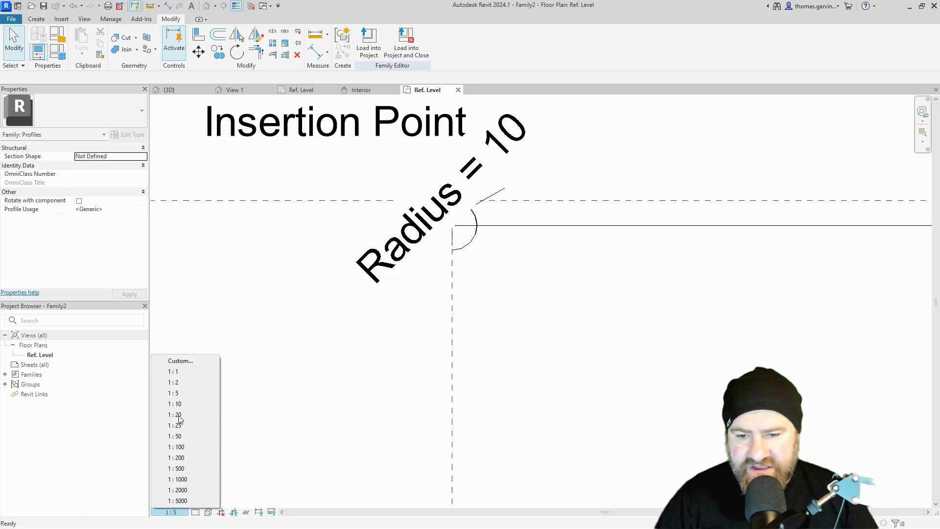
click(186, 372)
scroll(465, 208, up, 4)
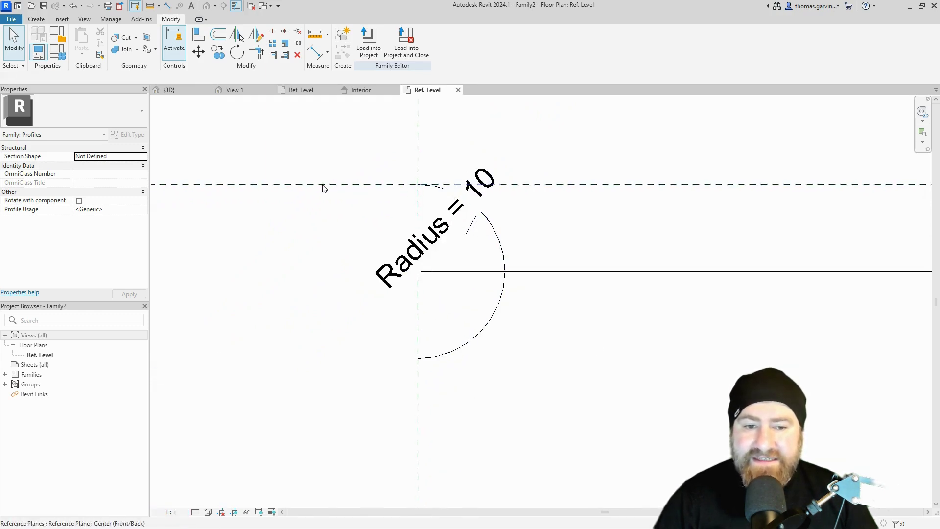
click(416, 186)
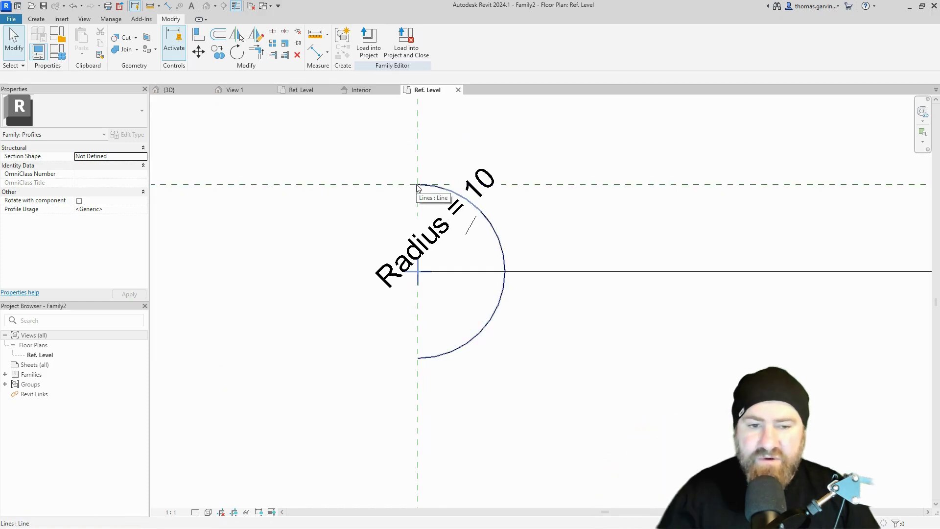
click(417, 186)
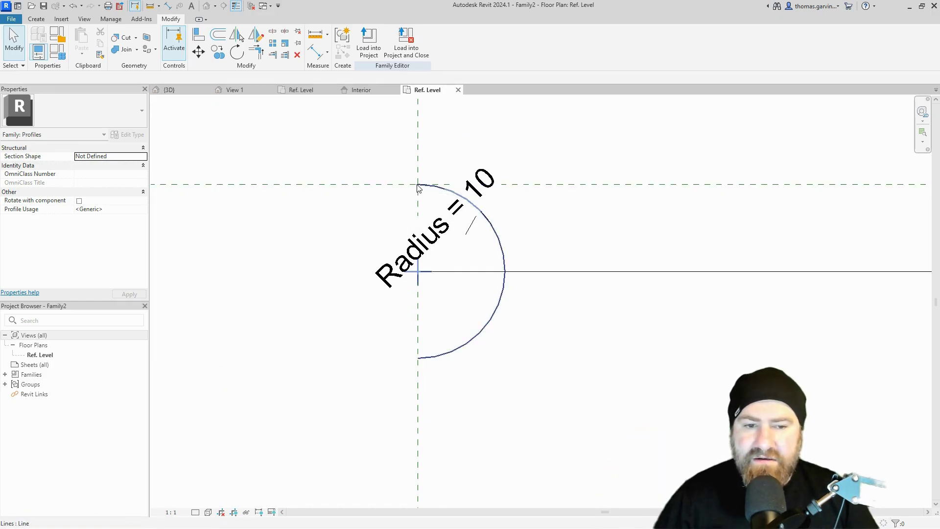
scroll(418, 187, down, 3)
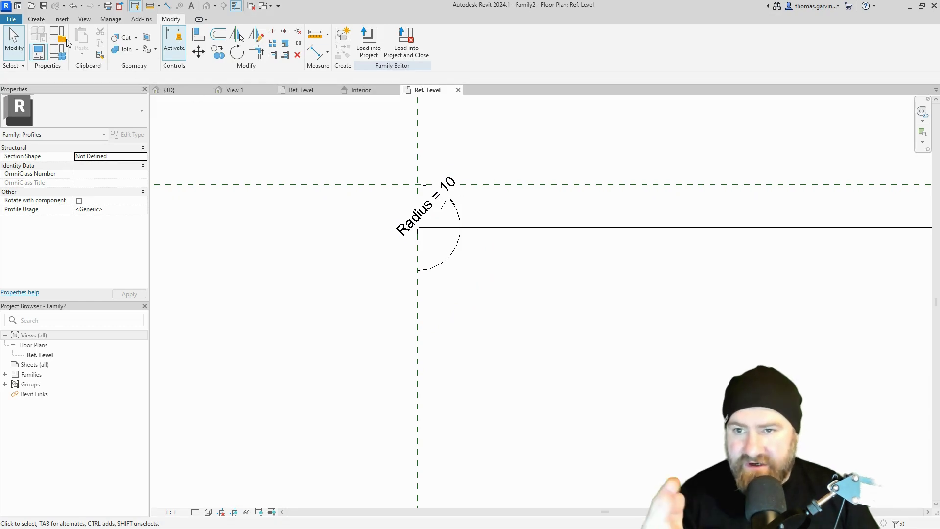
Step: Add a profile line picked from the vertical reference plane and lock it to that plane
click(36, 19)
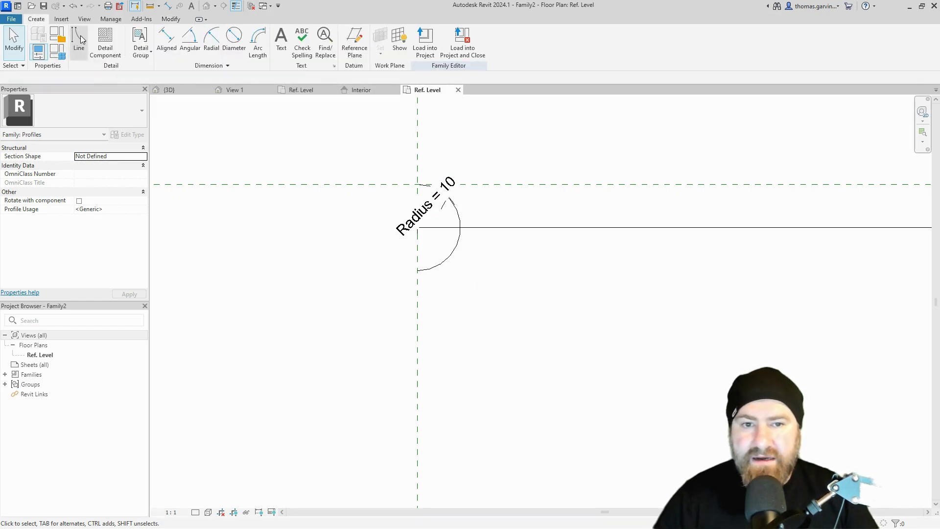
key(l)
key(i)
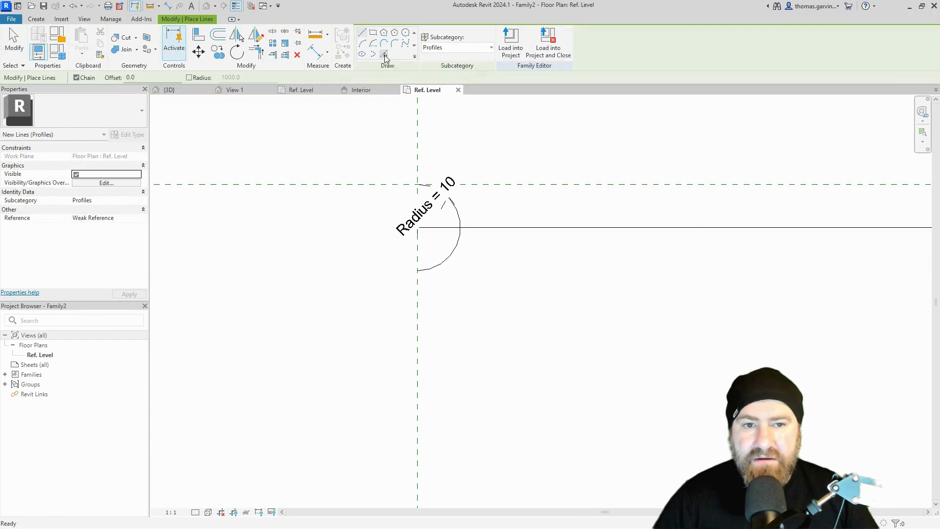
click(384, 54)
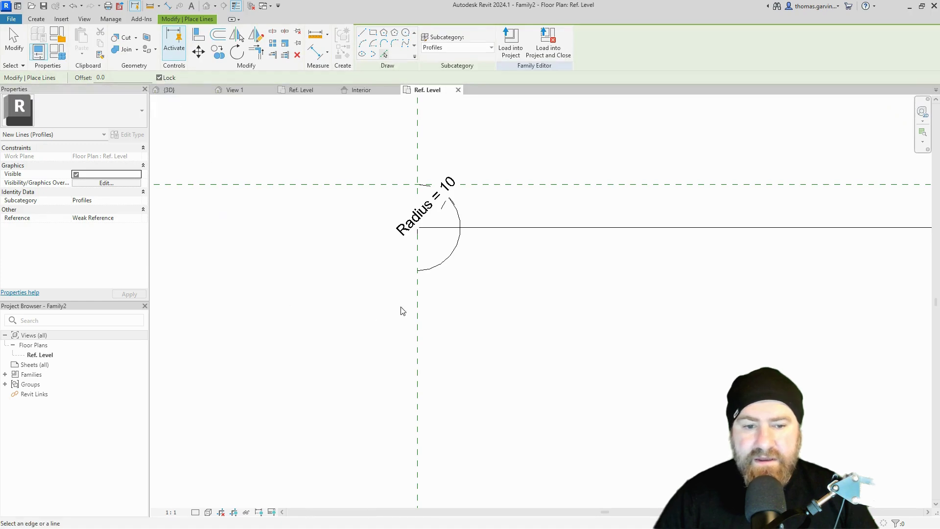
click(419, 307)
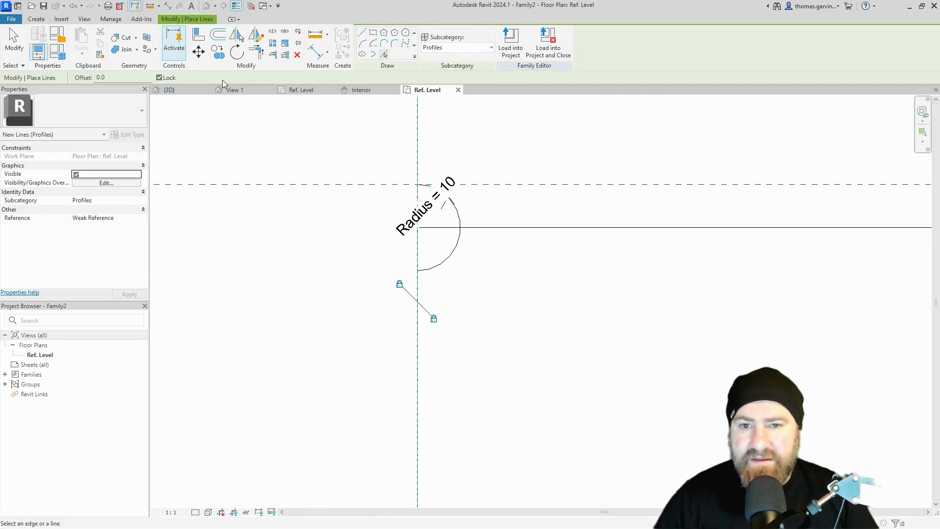
Step: Trim the vertical line at both ends of the Radius 10 arc to close the half-round
click(256, 52)
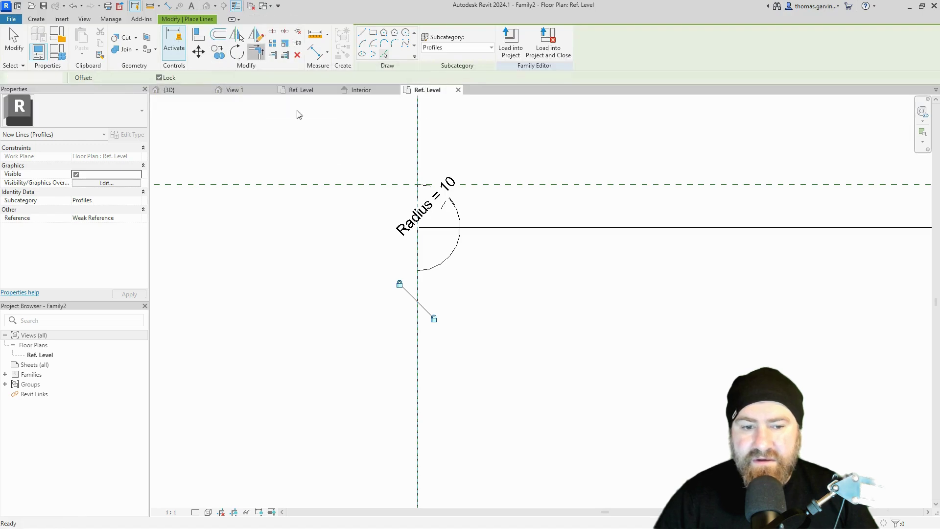
click(419, 253)
click(412, 205)
key(Escape)
scroll(480, 240, down, 2)
click(490, 268)
scroll(400, 304, down, 2)
key(Escape)
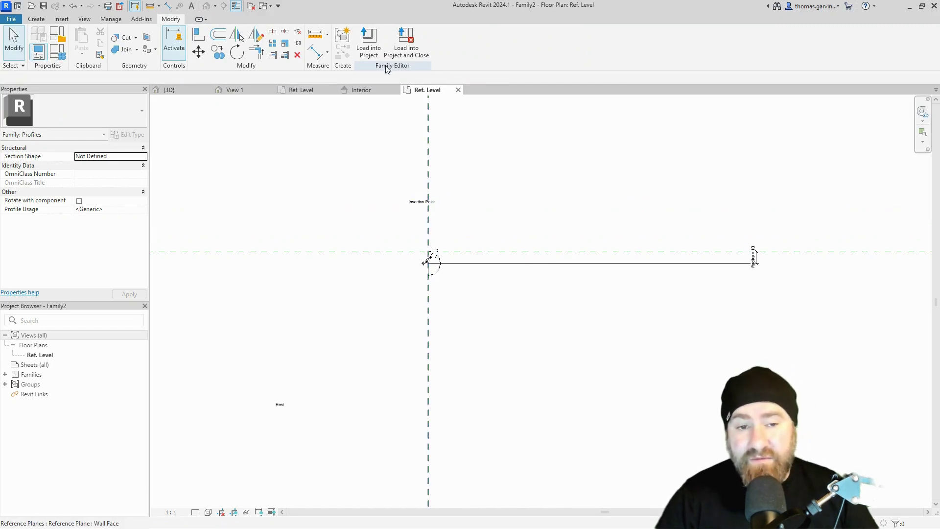
Step: Load Family2 into TG-AT_DeepFrame_1Glass_1Ope.rfa only, closing Family2 without saving
click(403, 42)
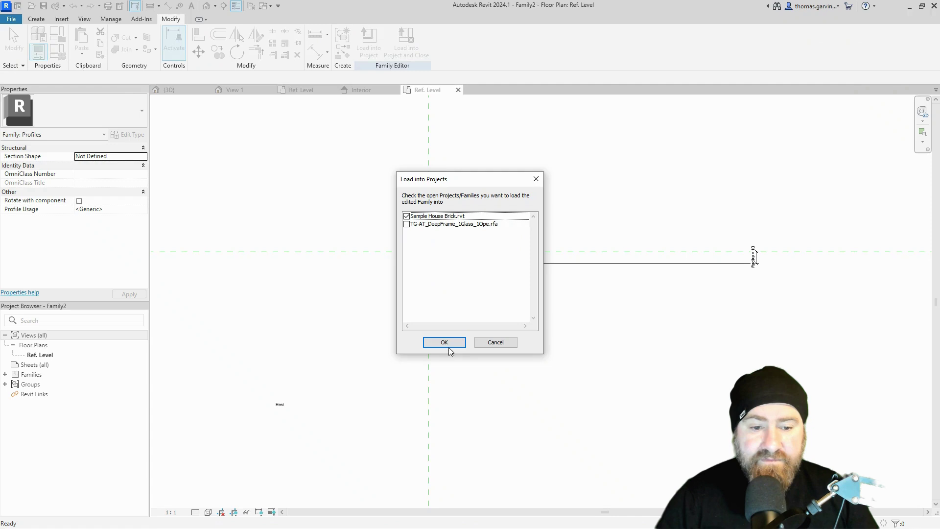
click(449, 343)
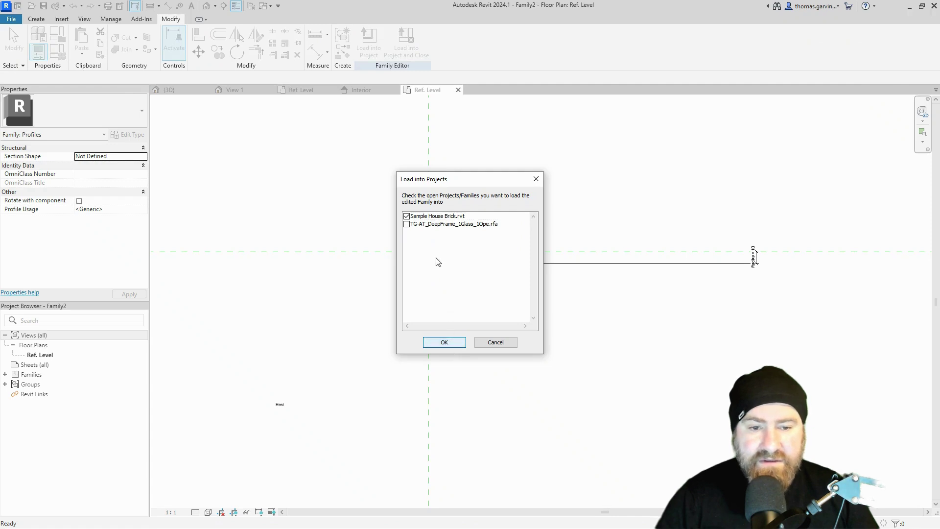
click(406, 216)
click(406, 224)
click(456, 343)
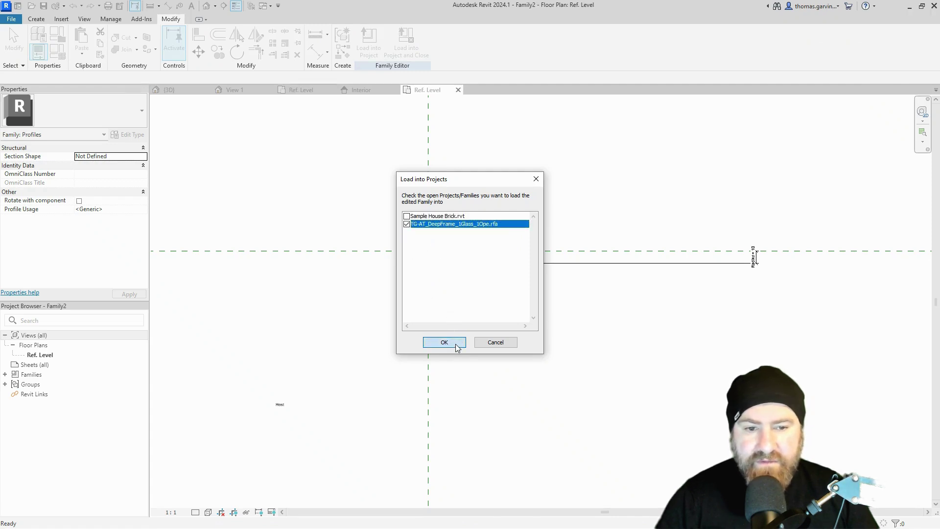
click(488, 273)
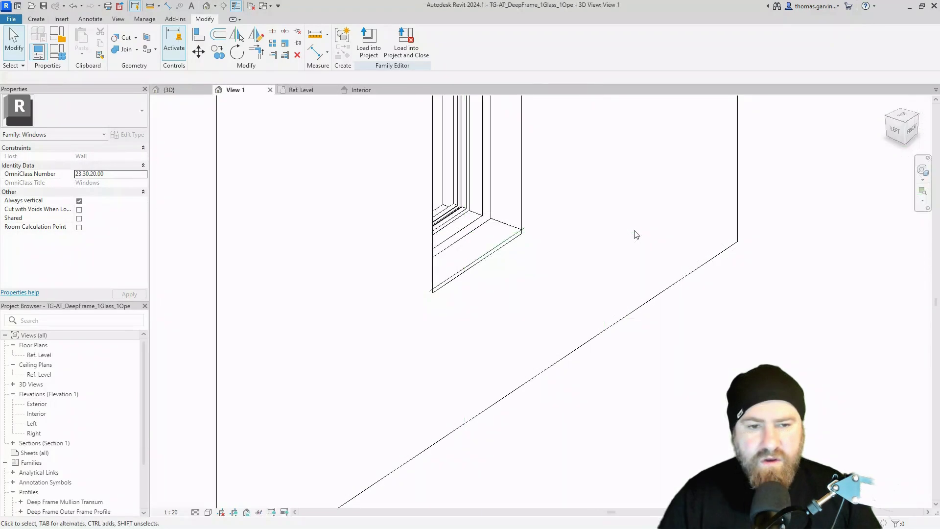
Step: Start a sweep whose picked path is the window board's front reference line
shift+middle_drag(689, 217, 443, 288)
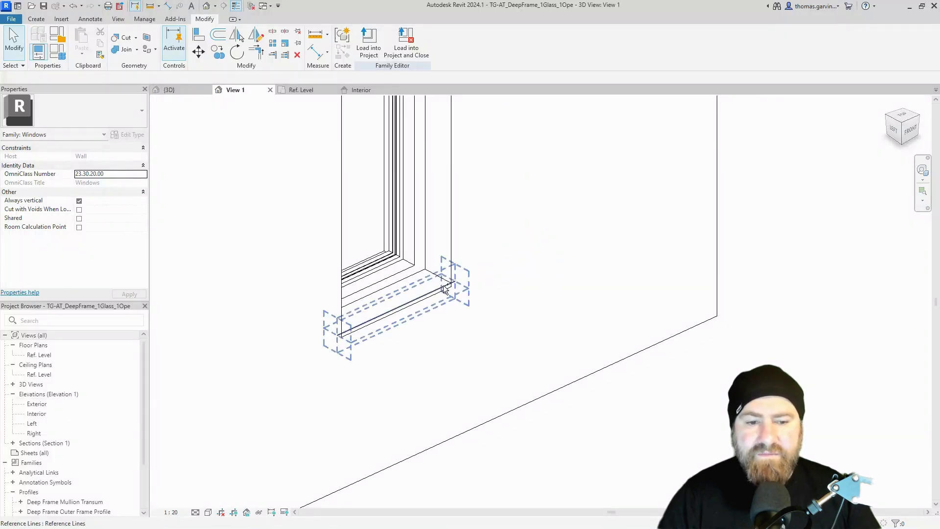
click(37, 19)
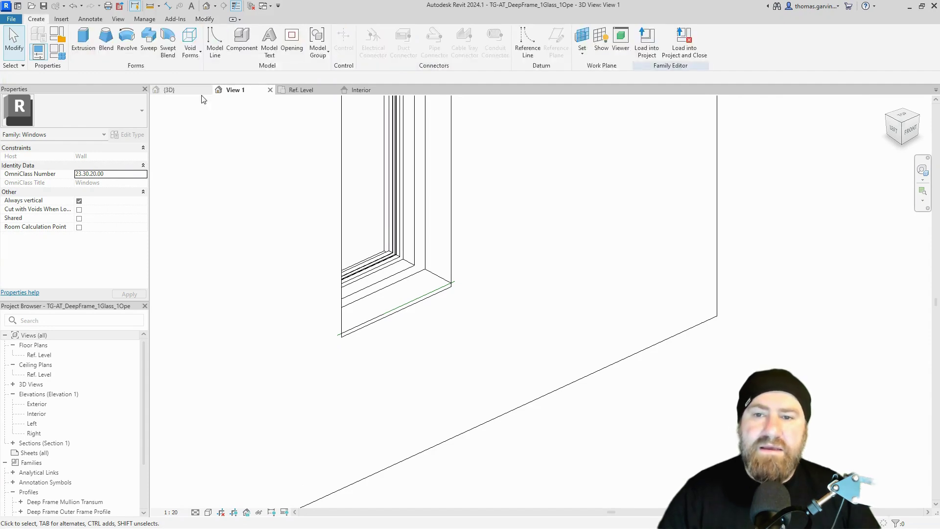
click(149, 40)
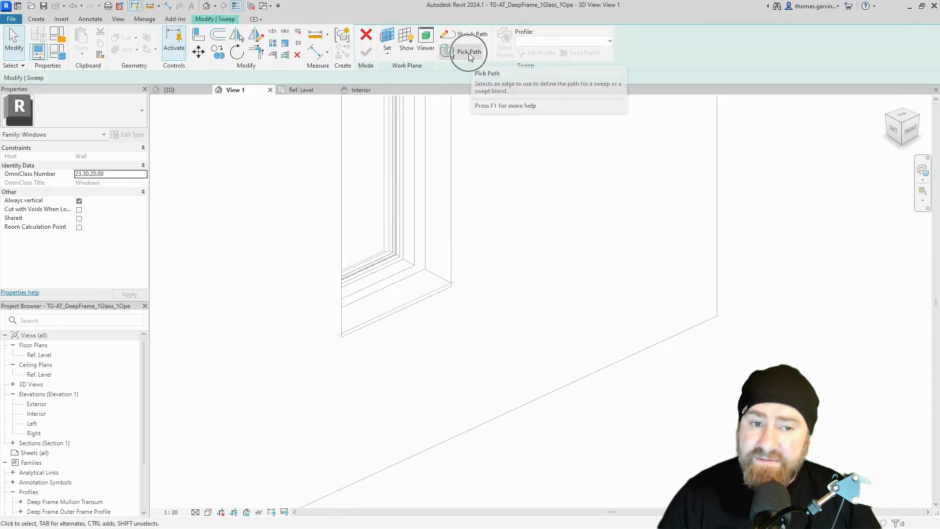
click(463, 56)
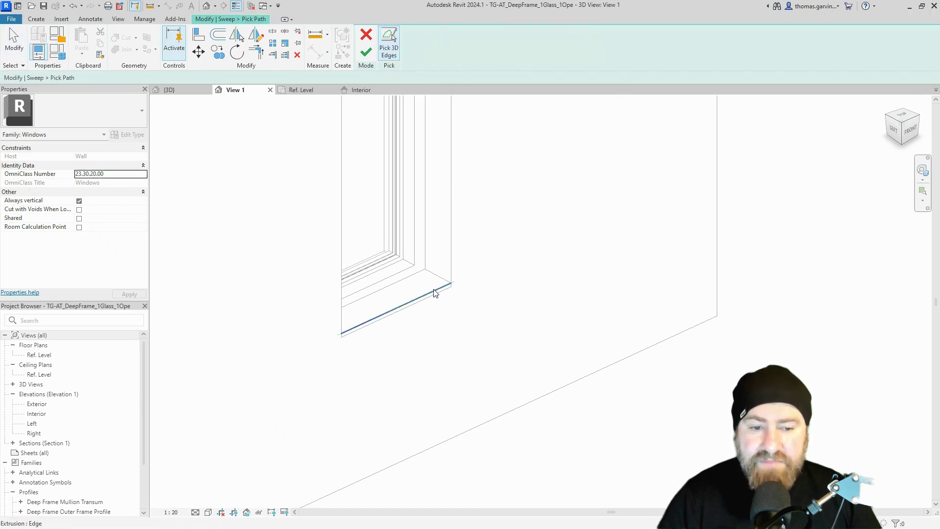
scroll(454, 287, up, 4)
scroll(458, 285, up, 1)
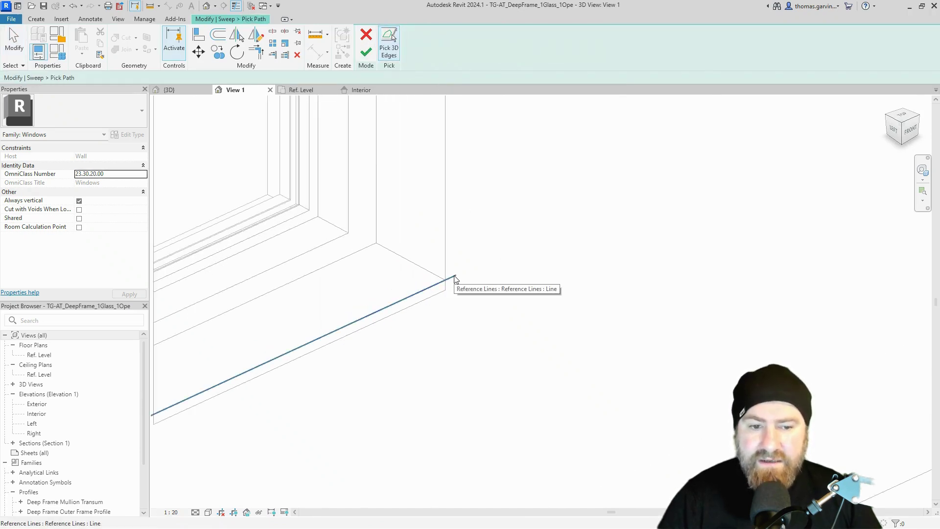
click(455, 279)
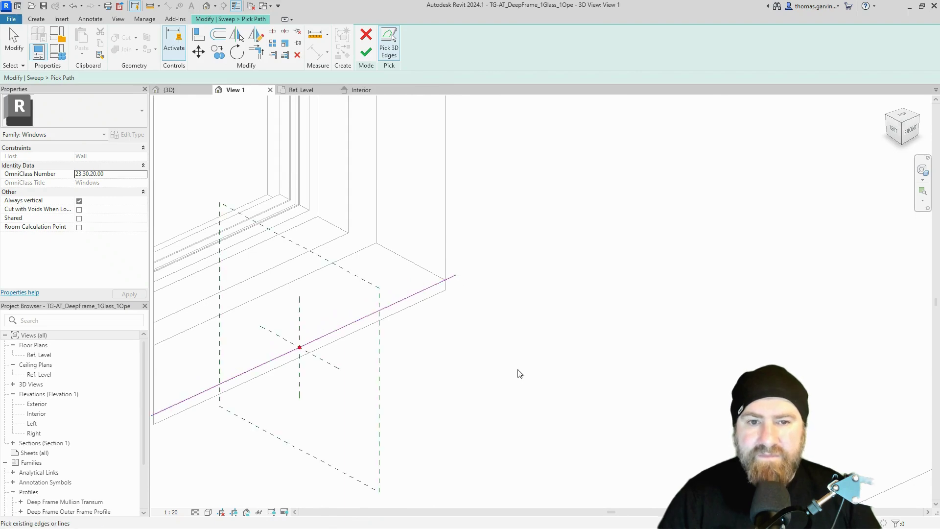
click(366, 52)
click(509, 42)
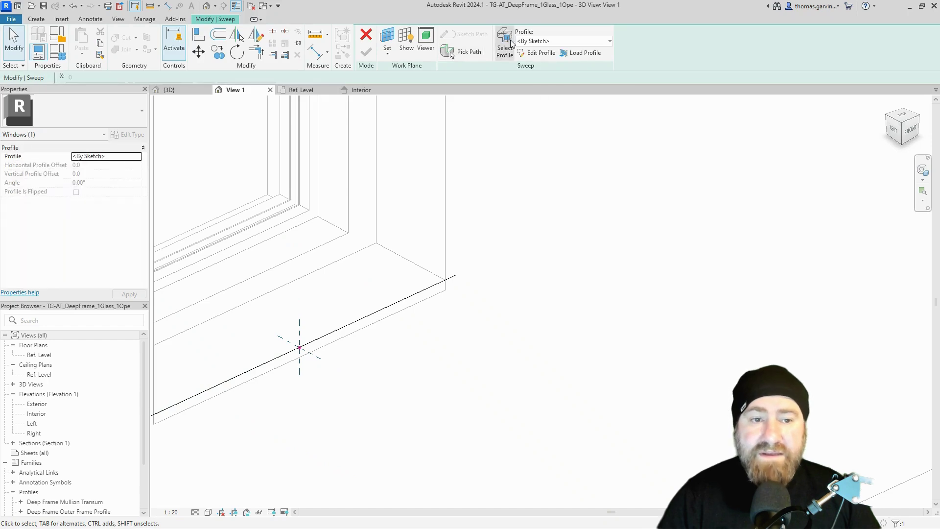
Step: Finish the nosing sweep using the Family2 profile at -90° angle, flipped
click(572, 42)
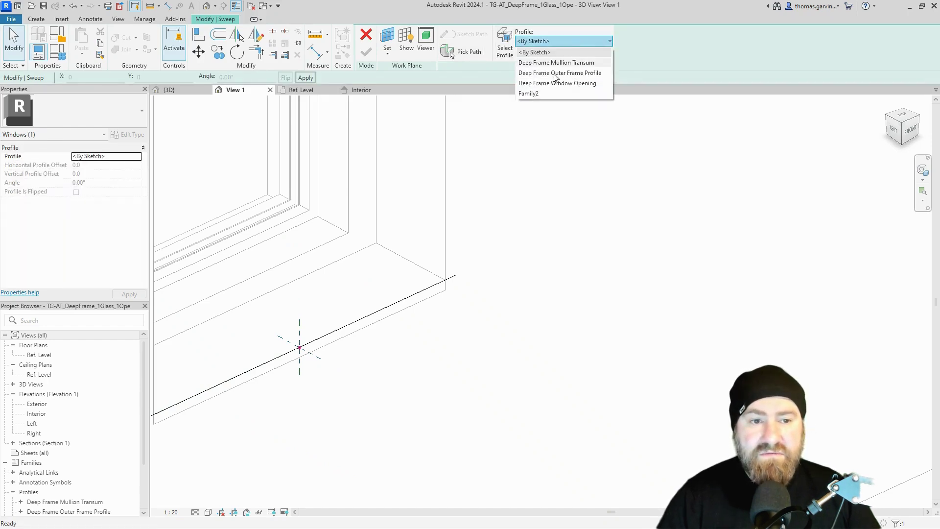
click(543, 95)
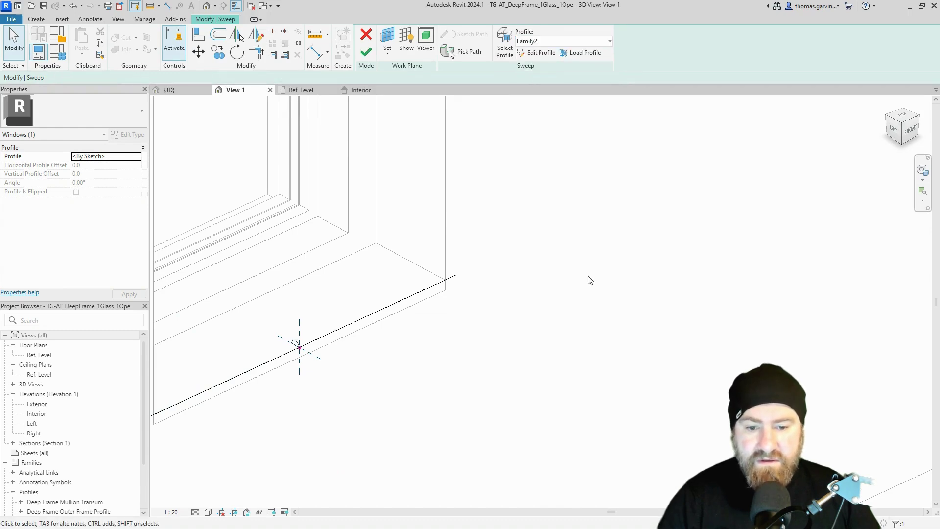
middle_drag(516, 303, 410, 221)
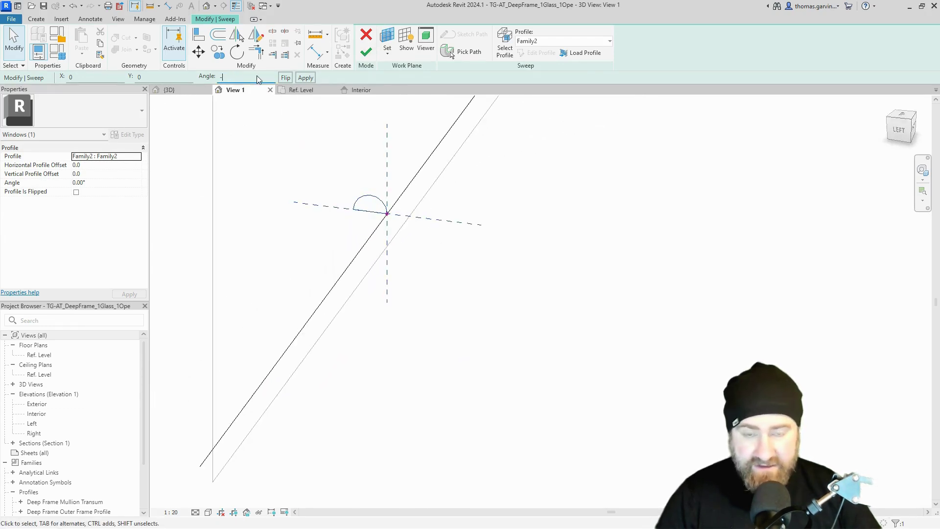
key(Return)
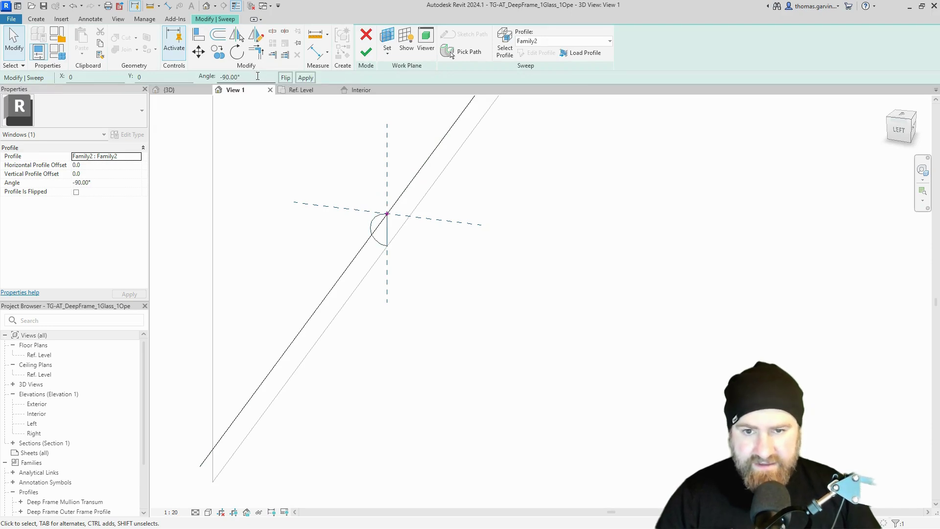
click(285, 79)
scroll(513, 247, down, 2)
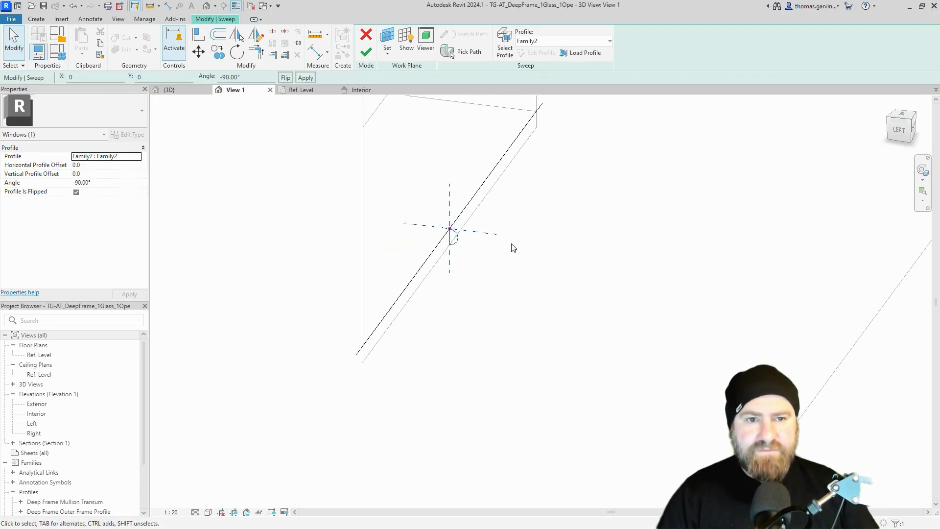
click(366, 52)
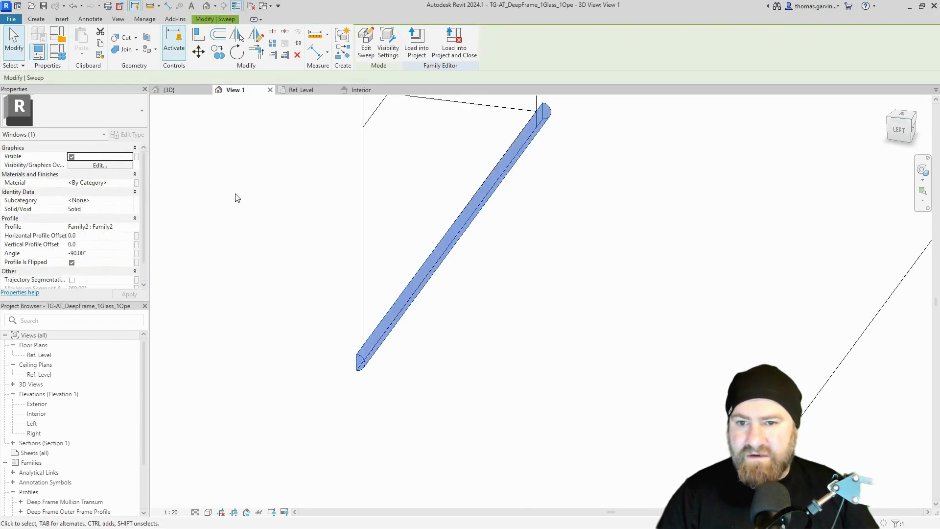
click(136, 184)
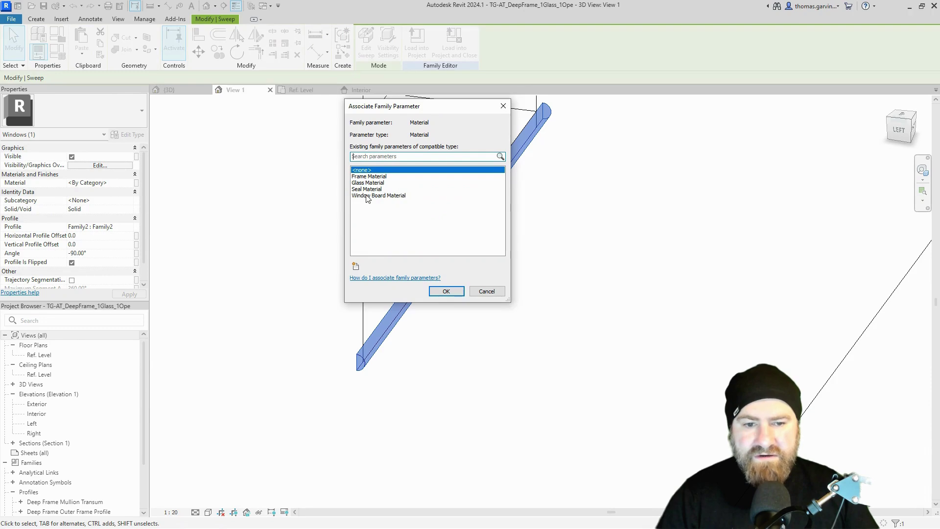
Step: Link the sweep's material to Window Board Material and join the nosing with the window board
click(376, 195)
click(446, 291)
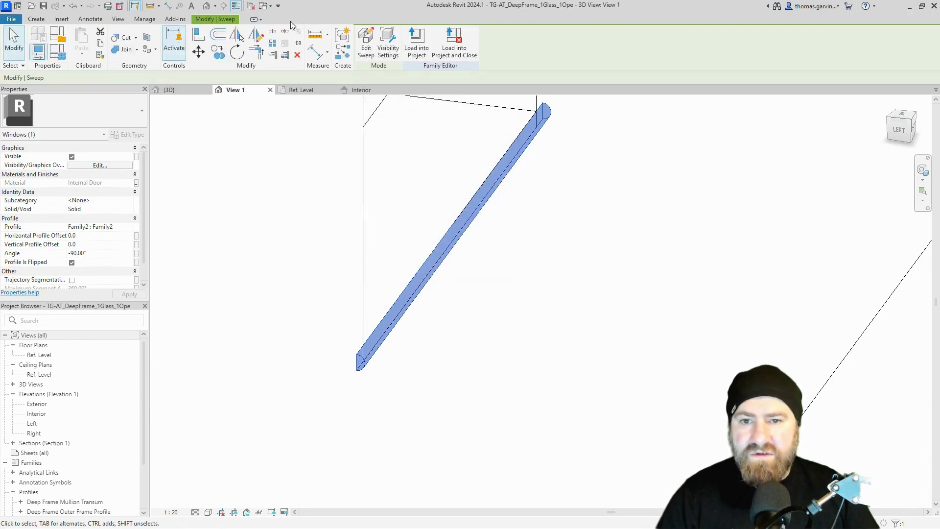
click(126, 51)
click(542, 109)
click(532, 125)
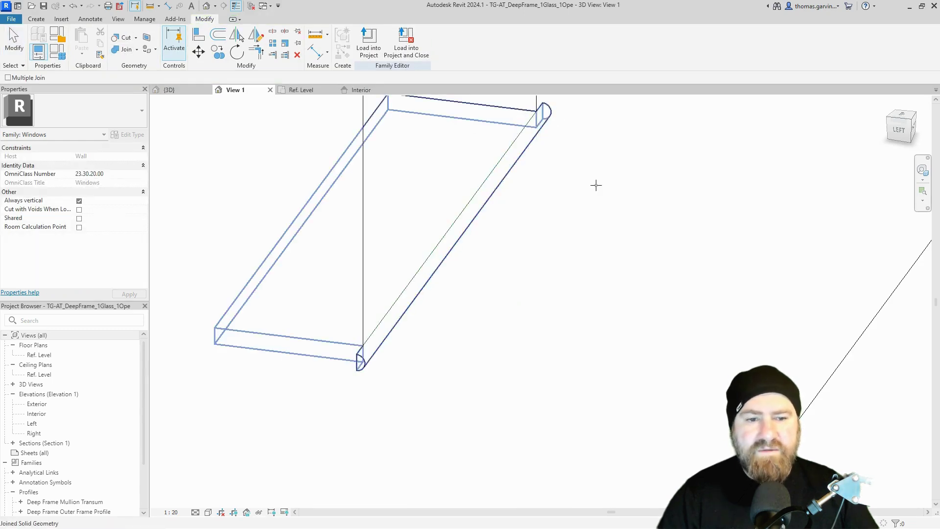
scroll(658, 268, down, 3)
key(Escape)
key(Escape)
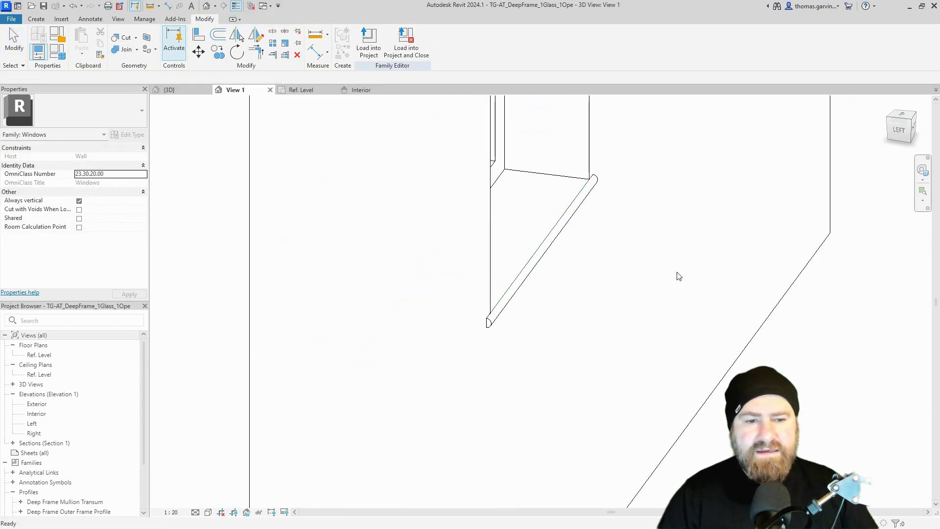
Step: Temporarily hide the window board's reference line
click(523, 274)
click(259, 512)
click(272, 487)
shift+middle_drag(751, 254, 677, 236)
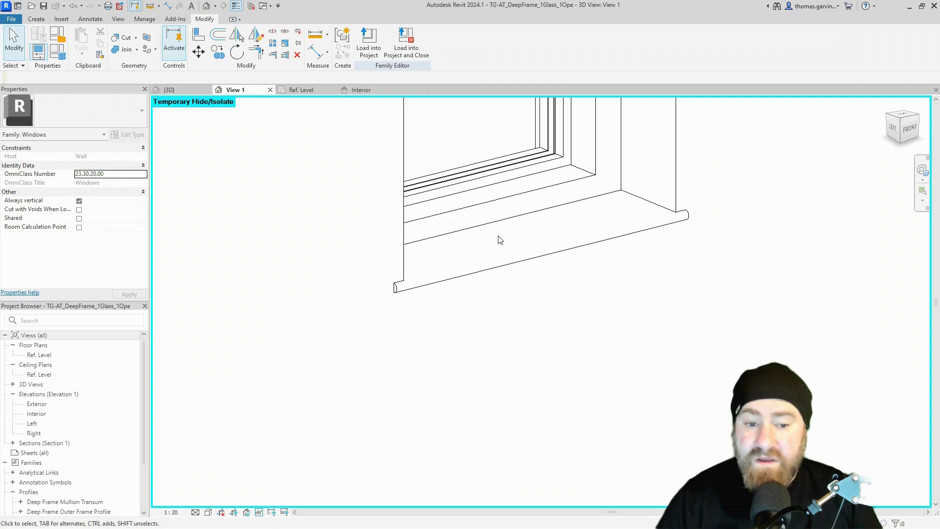
Step: In the Ref. Level plan, set WB Lap1 to 0, then undo back to 25
click(308, 90)
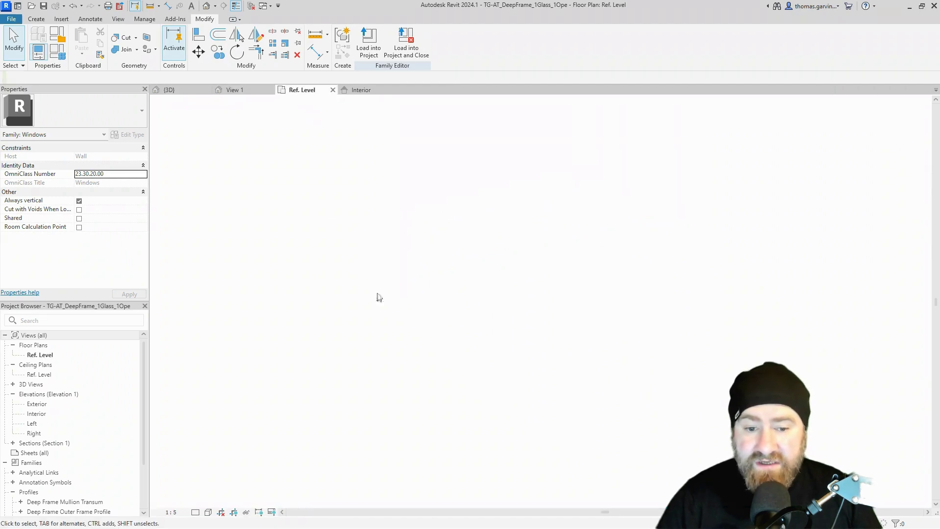
click(327, 338)
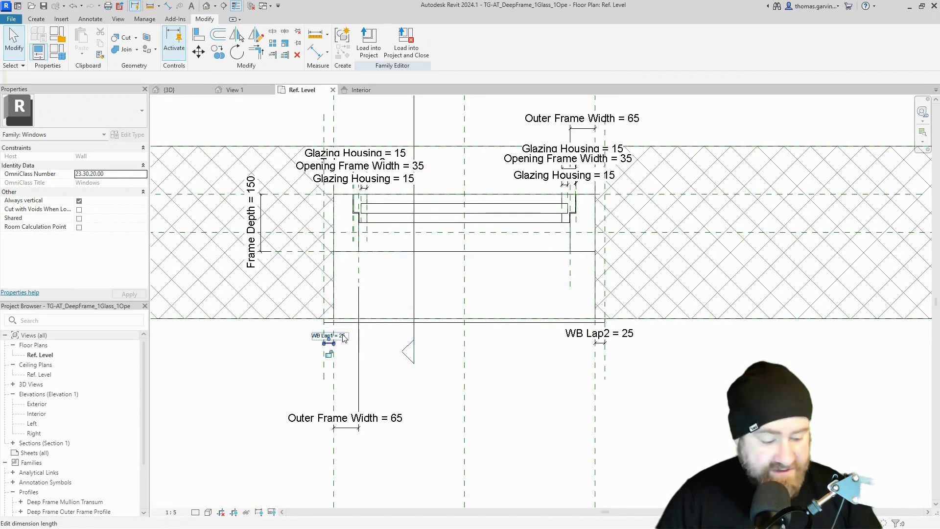
click(337, 335)
key(Return)
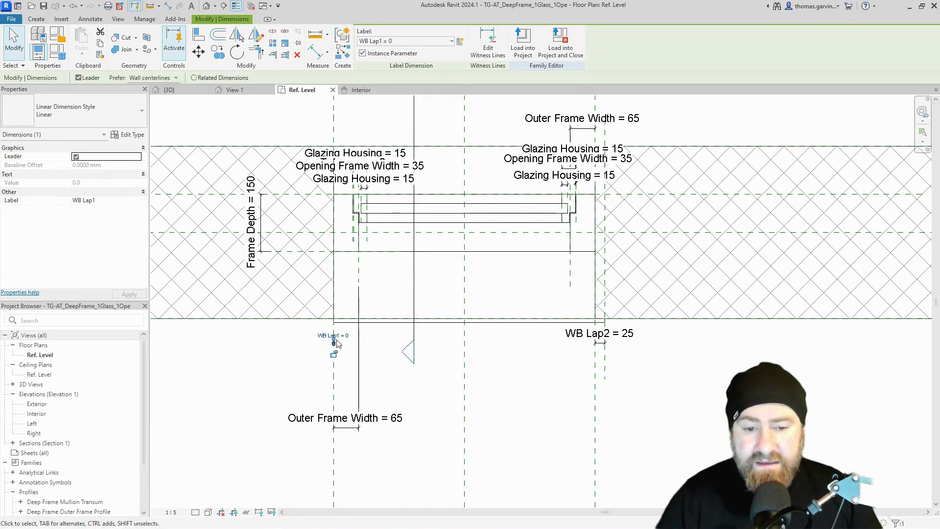
key(ctrl+z)
click(394, 354)
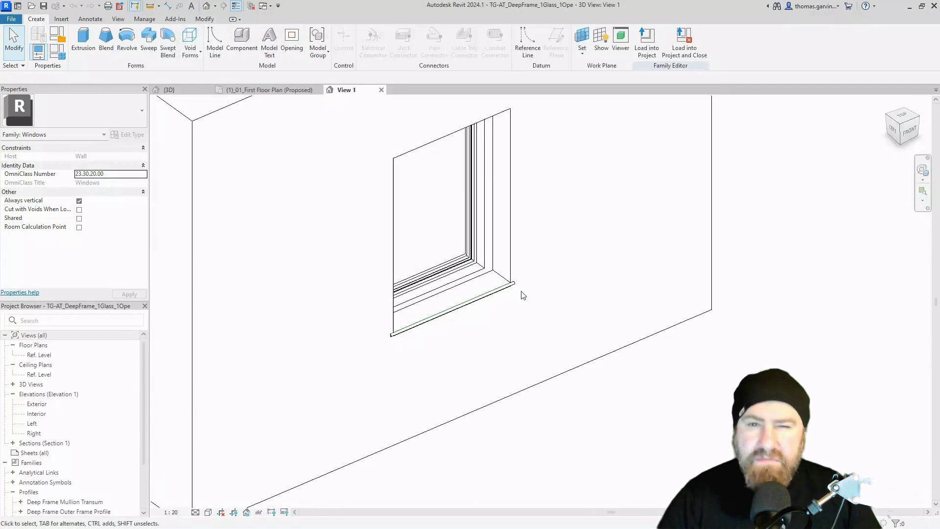
Step: Open the Family2 profile type's properties from the Project Browser's Profiles list
scroll(463, 338, up, 3)
middle_drag(468, 336, 297, 334)
scroll(296, 333, up, 3)
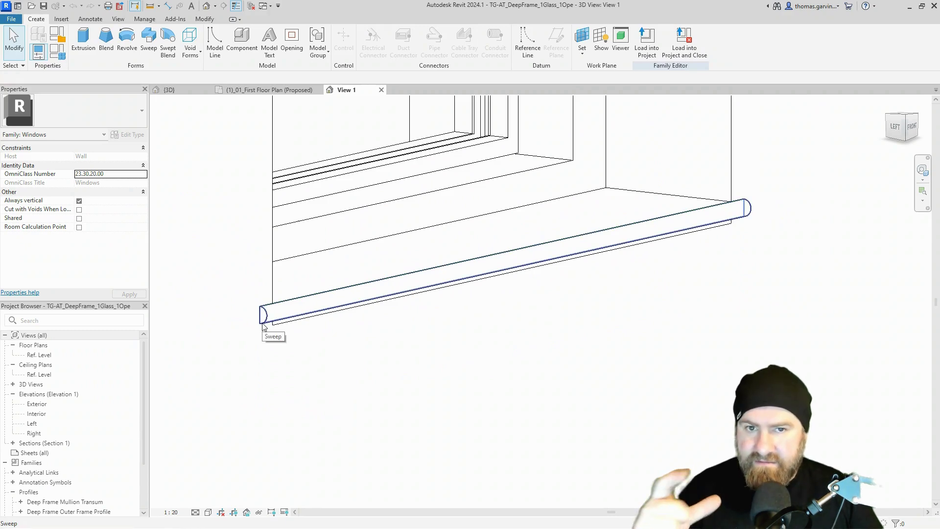
scroll(51, 432, down, 2)
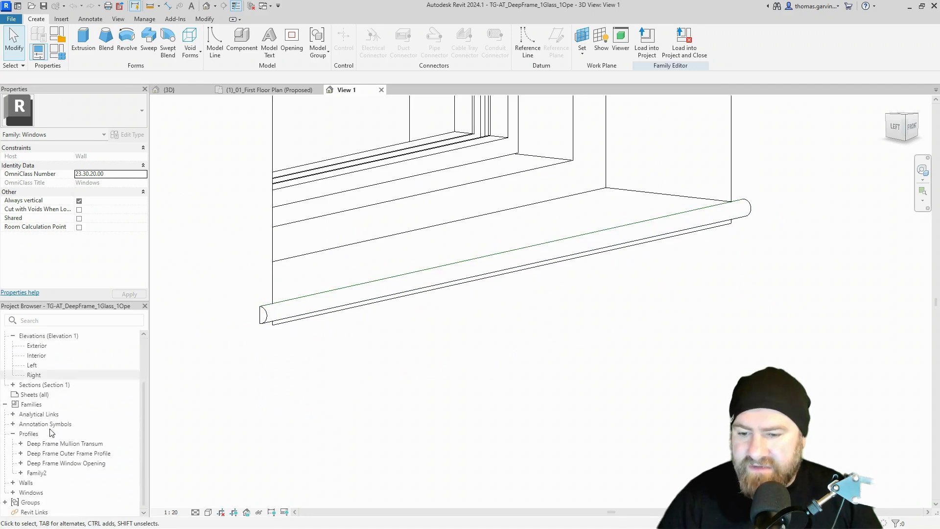
click(21, 473)
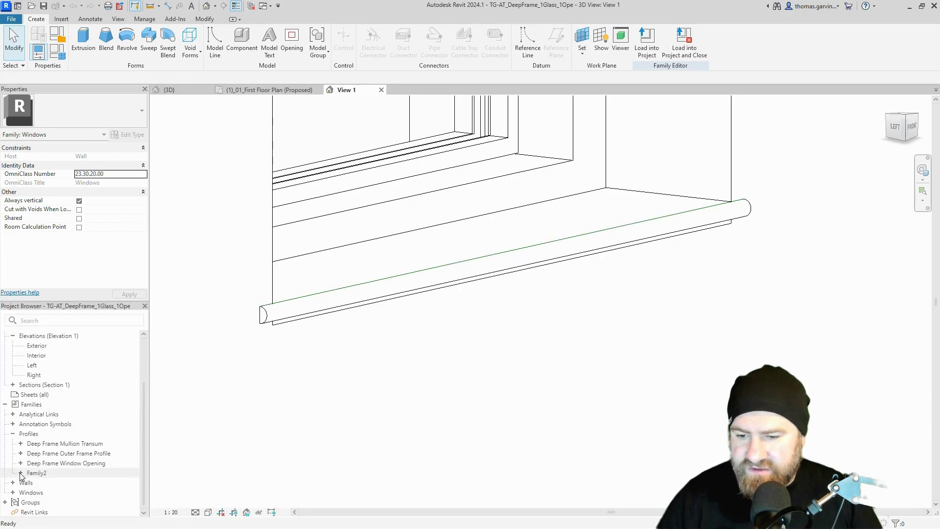
click(43, 484)
double_click(44, 483)
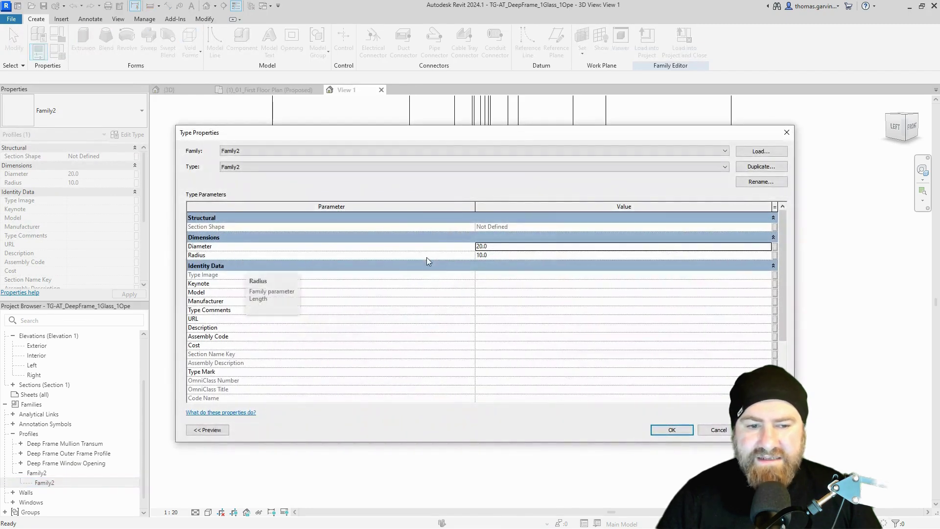
Step: Associate Family2's Diameter with WB Thickness, making the nosing Diameter 25.0
click(775, 250)
scroll(381, 211, down, 4)
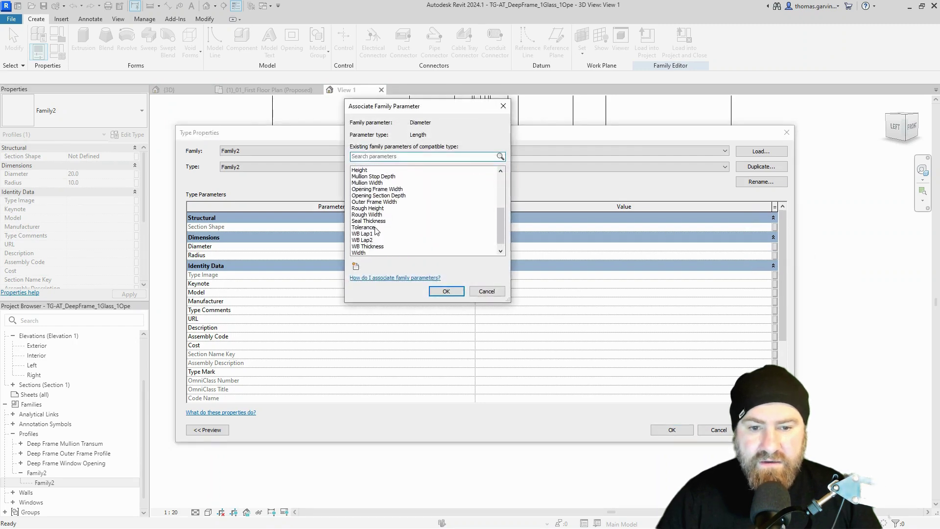
click(364, 246)
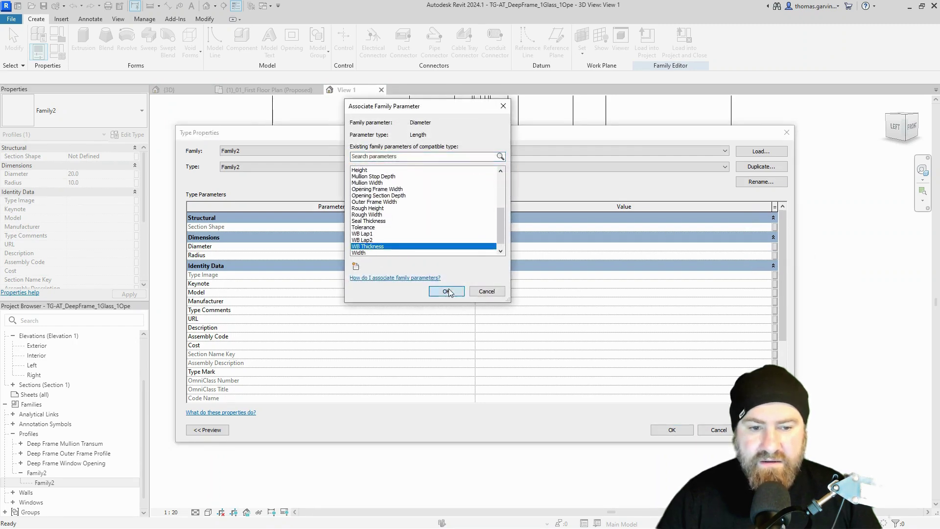
click(446, 291)
click(673, 429)
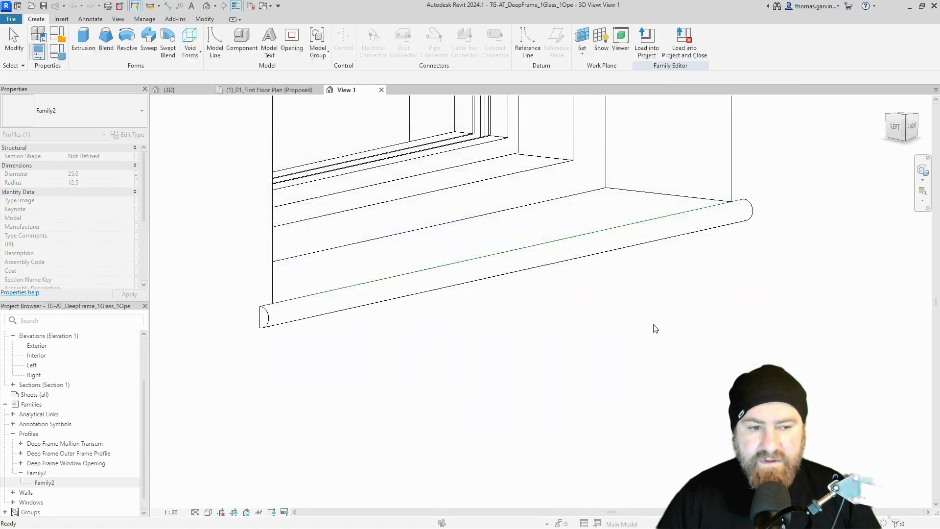
click(635, 323)
shift+middle_drag(635, 323, 540, 318)
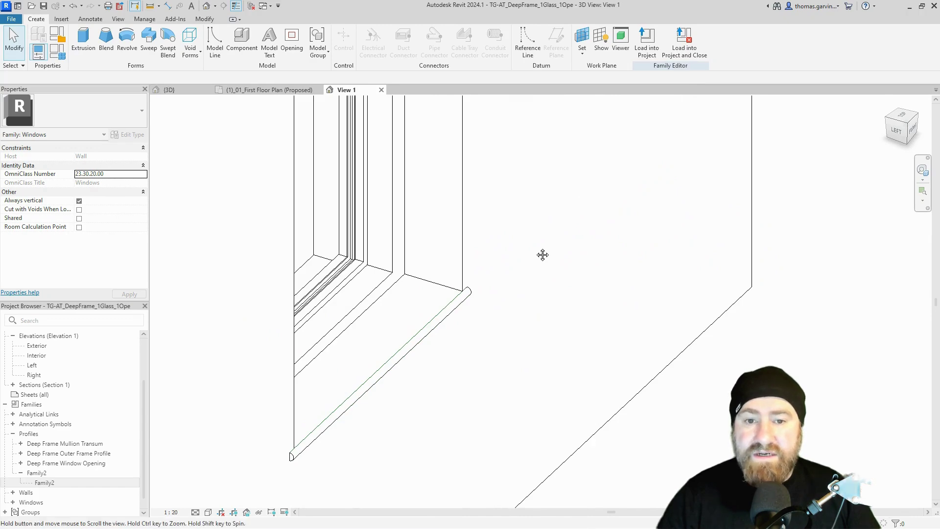
scroll(538, 245, down, 1)
Step: Reload the window into the house project without saving, overwriting it, and section-box the window
click(683, 40)
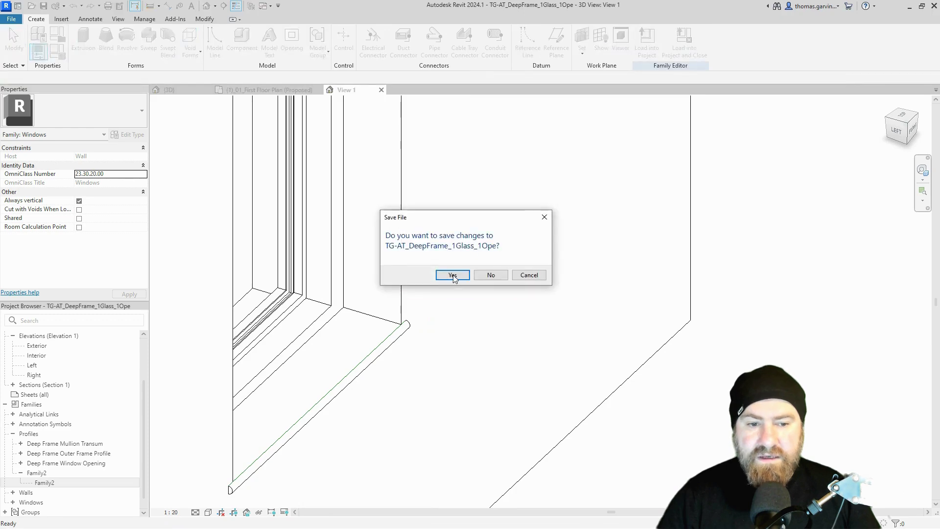
click(490, 275)
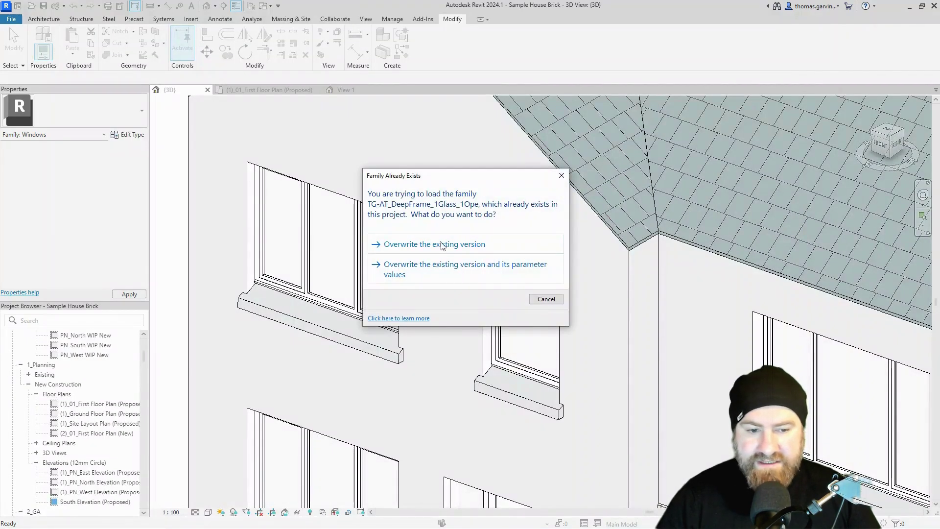
click(443, 245)
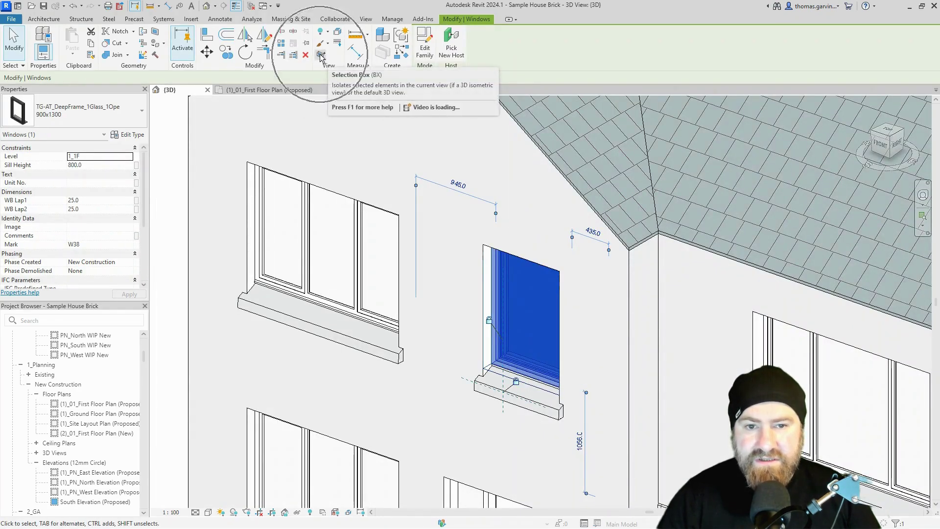
click(321, 54)
shift+middle_drag(713, 342, 509, 321)
scroll(572, 341, up, 5)
key(Escape)
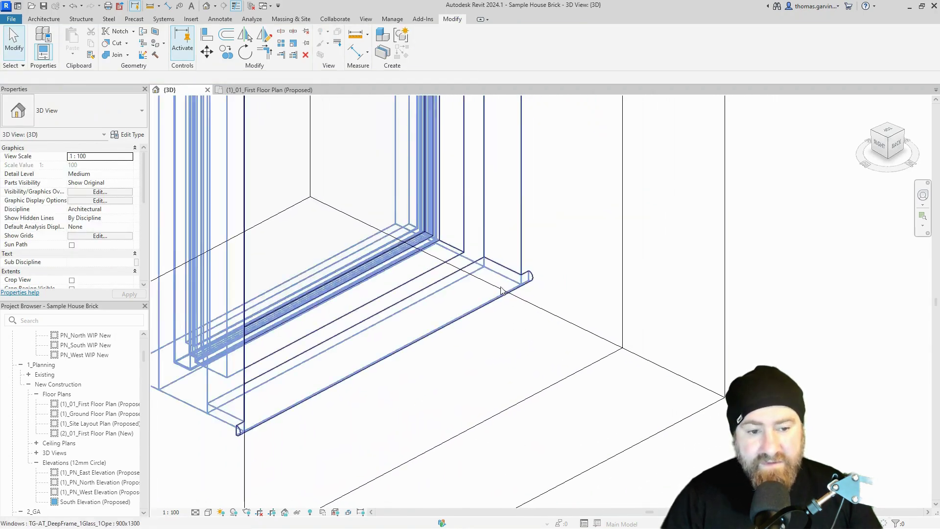
Step: Set the window's WB Lap1 to 50 and WB Lap2 to 100
click(455, 295)
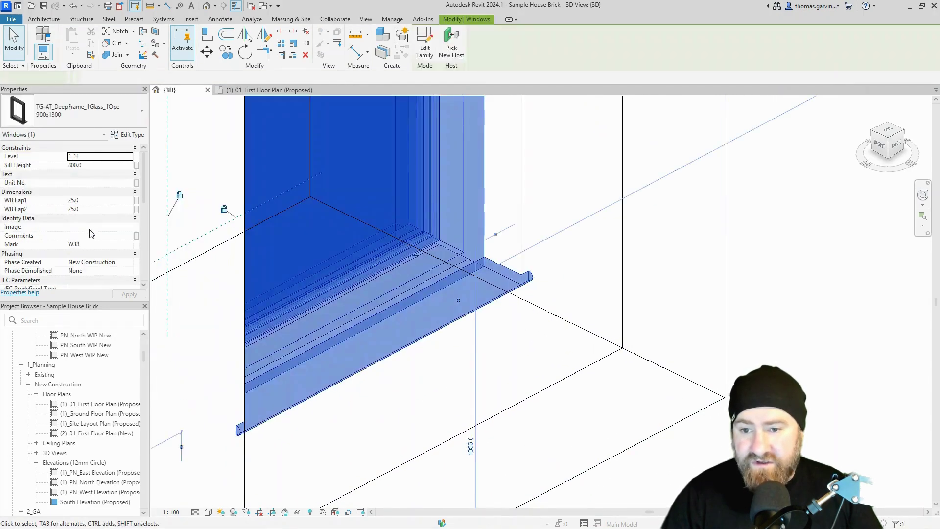
click(88, 203)
text(50)
click(130, 293)
click(102, 206)
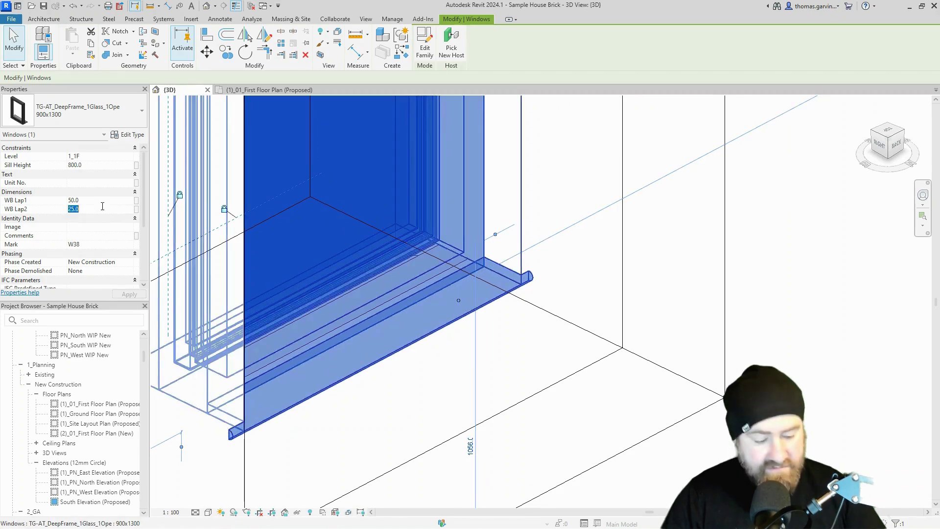
text(100)
click(139, 295)
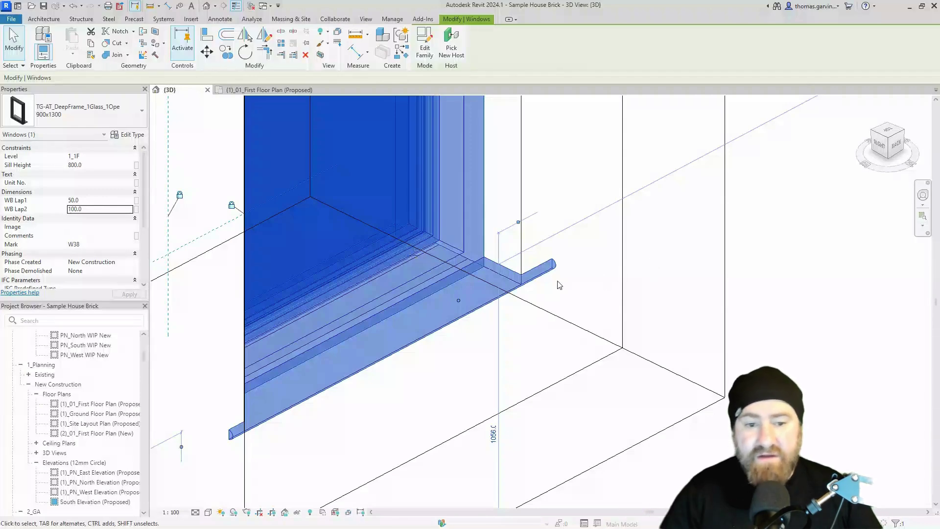
Step: Reselect the window and open its family for editing
key(Escape)
click(468, 141)
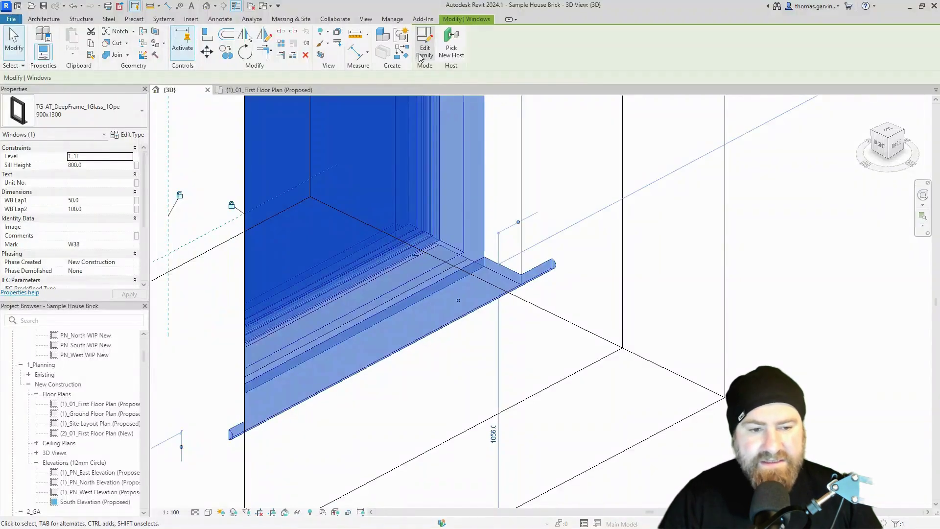
click(425, 44)
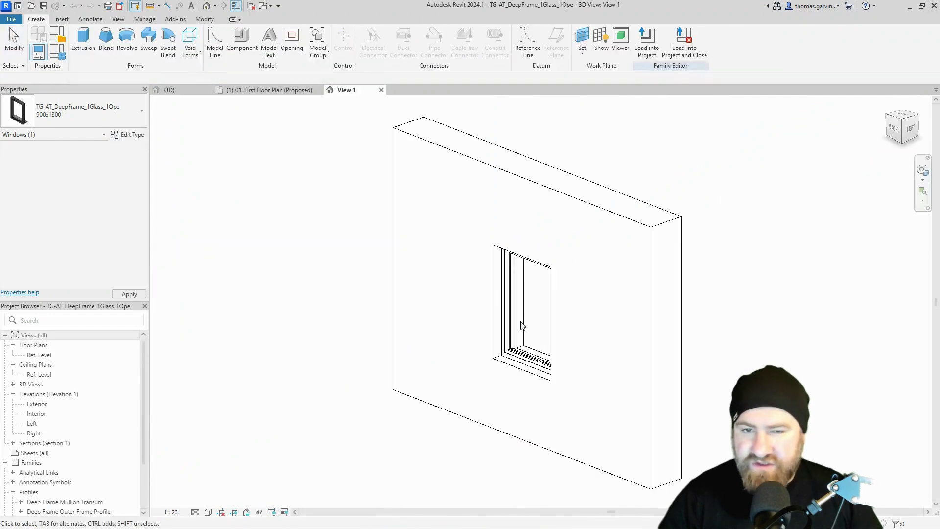
Step: Tie board and nosing visibility to a new WB Visibility parameter under Visibility, then reload
shift+middle_drag(719, 310, 419, 227)
scroll(334, 191, up, 6)
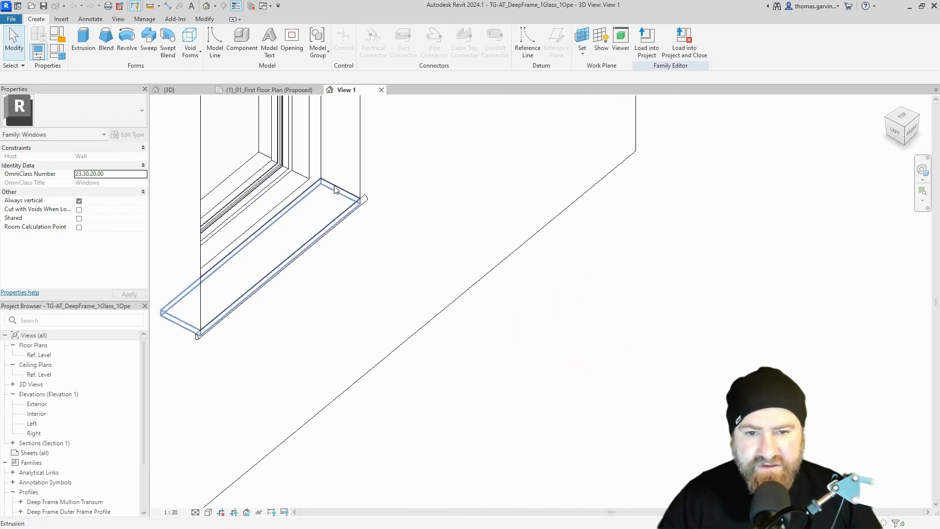
click(337, 207)
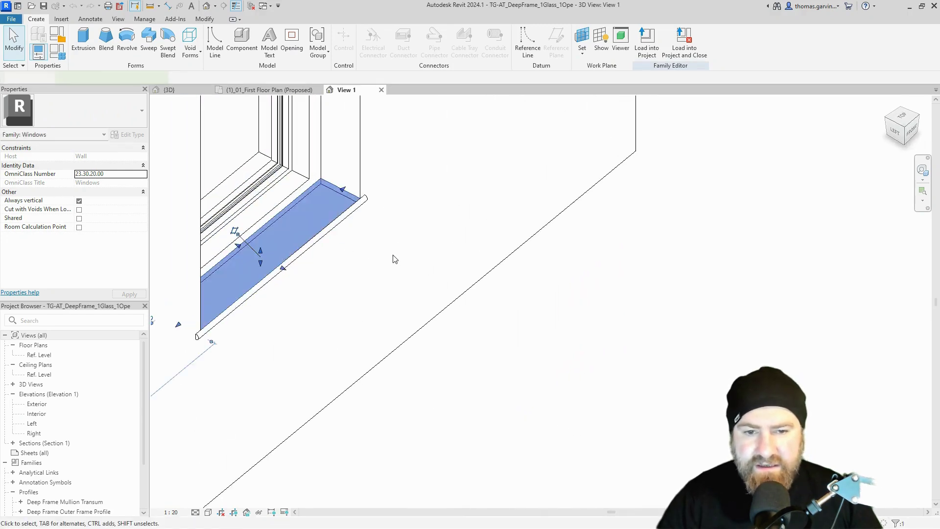
ctrl+click(389, 219)
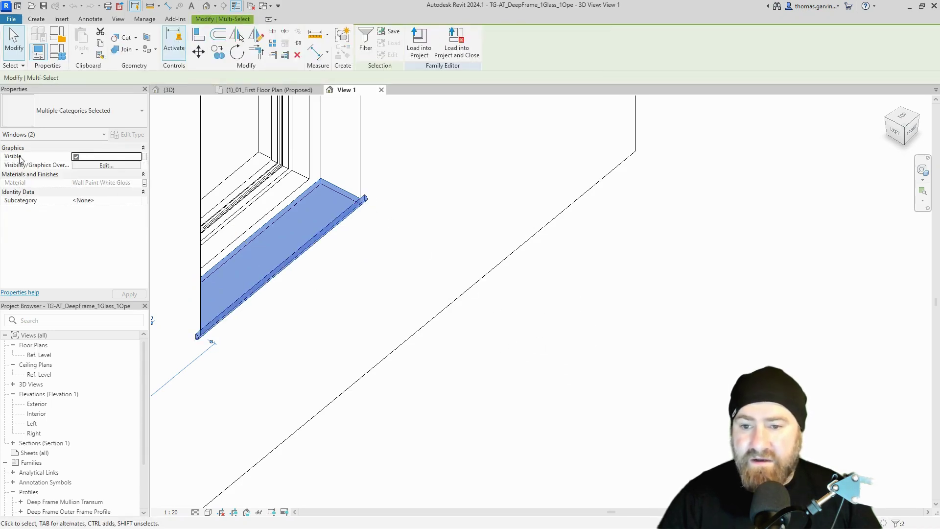
click(145, 160)
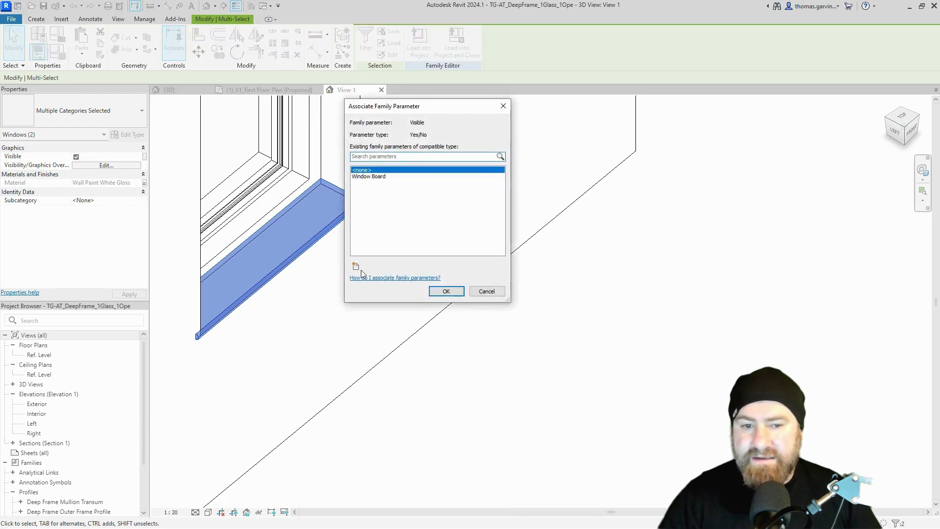
click(396, 275)
text(WB Visibility)
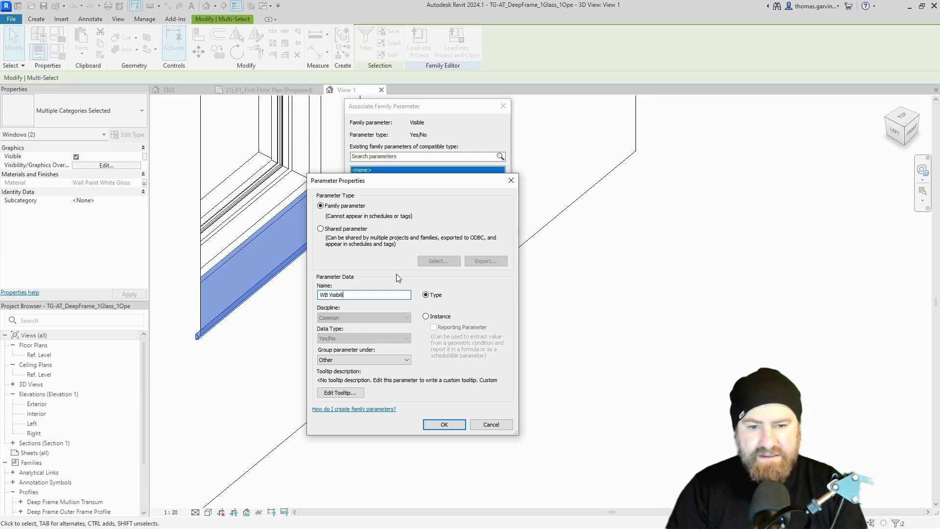
click(345, 362)
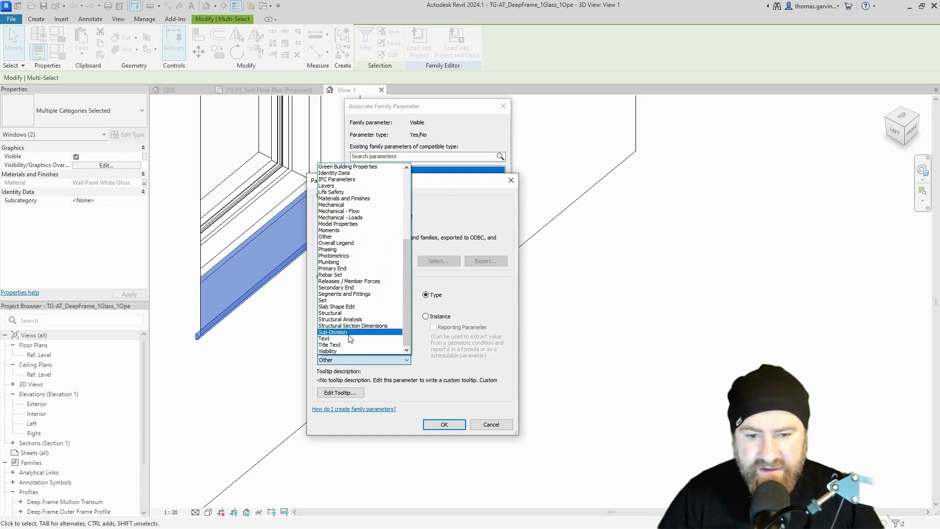
click(346, 351)
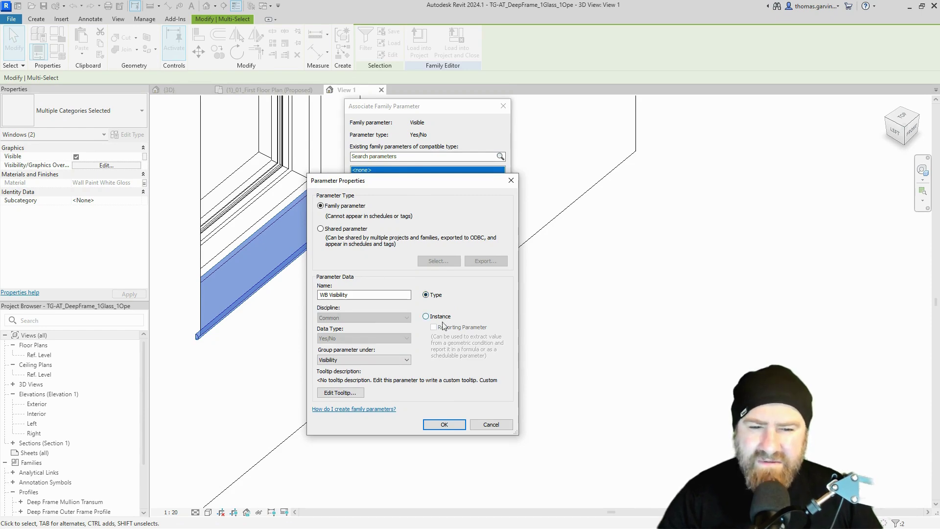
click(445, 423)
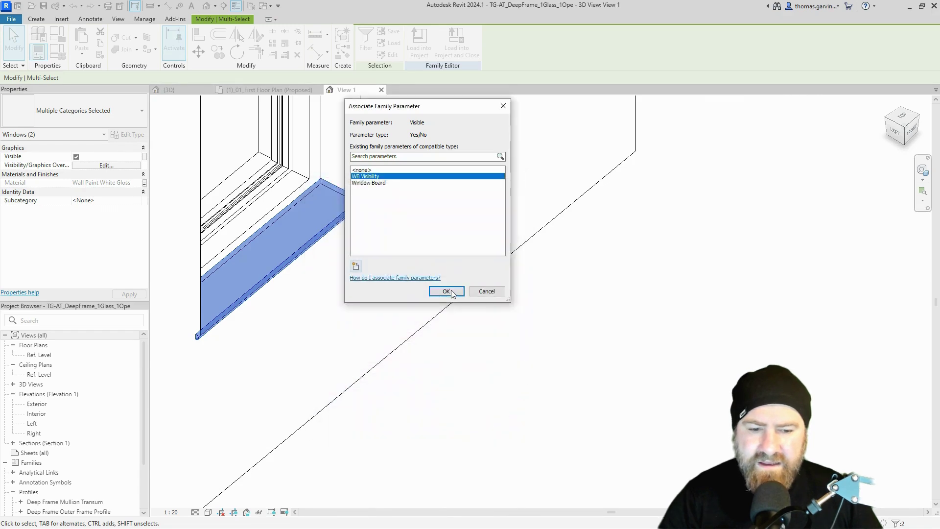
click(446, 291)
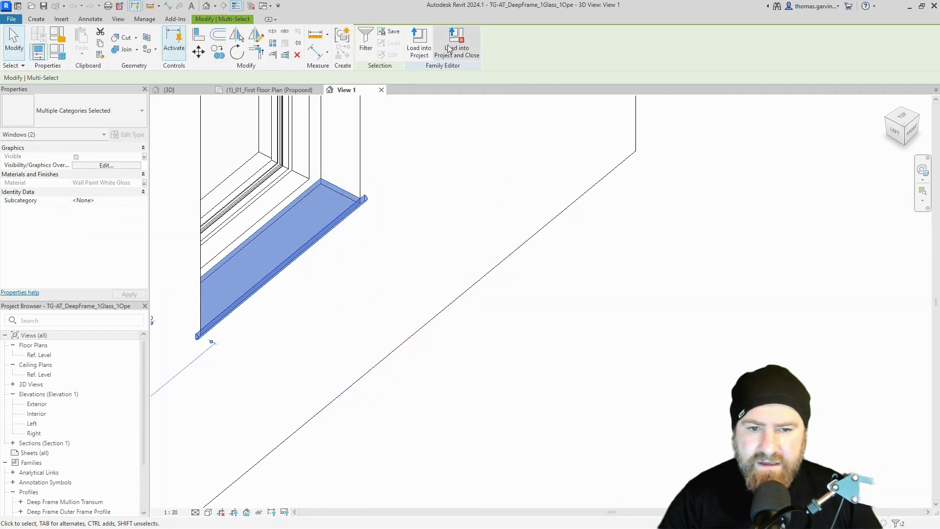
click(460, 47)
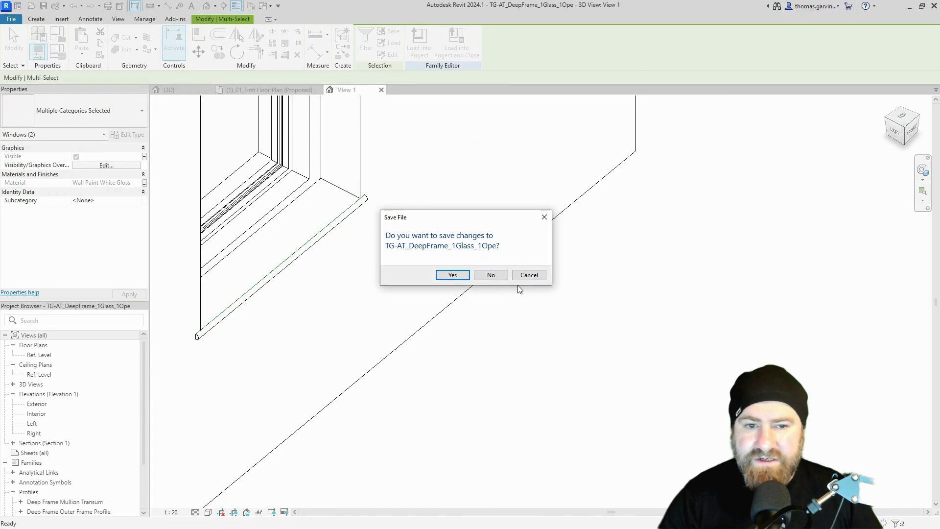
Step: Reload the window into the house project without saving the family, overwriting the existing version
click(491, 275)
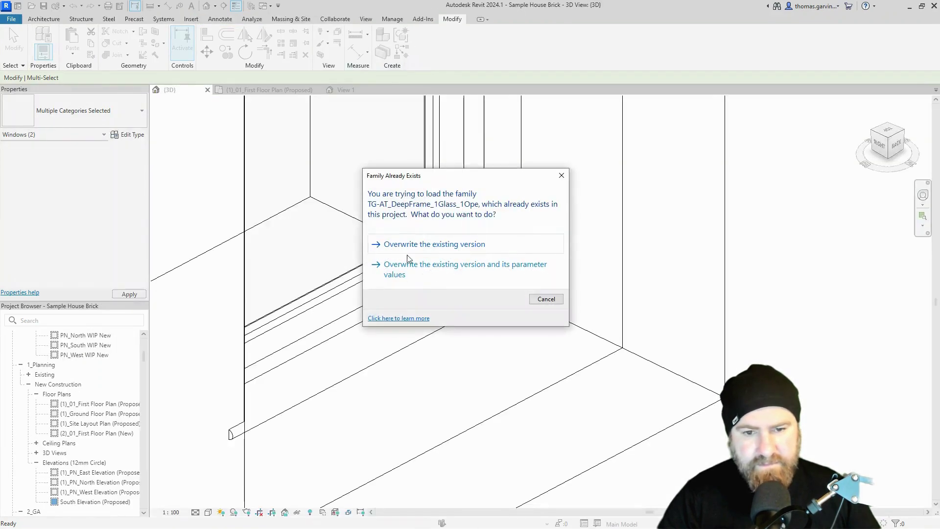
click(453, 247)
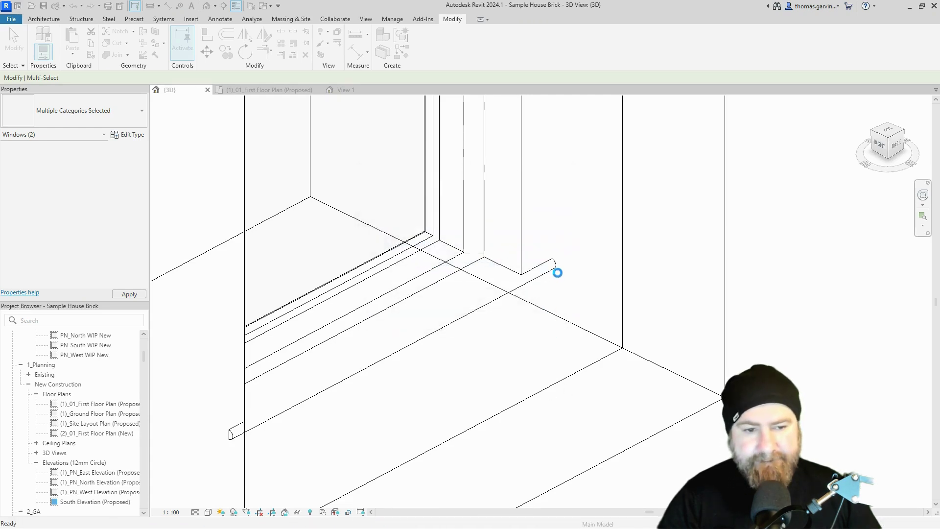
click(560, 277)
mouse_move(554, 275)
shift+middle_down()
mouse_move(557, 222)
mouse_move(540, 263)
shift+middle_up()
Step: Turn off WB Visibility on the reloaded window to hide its window board and nosing
click(522, 251)
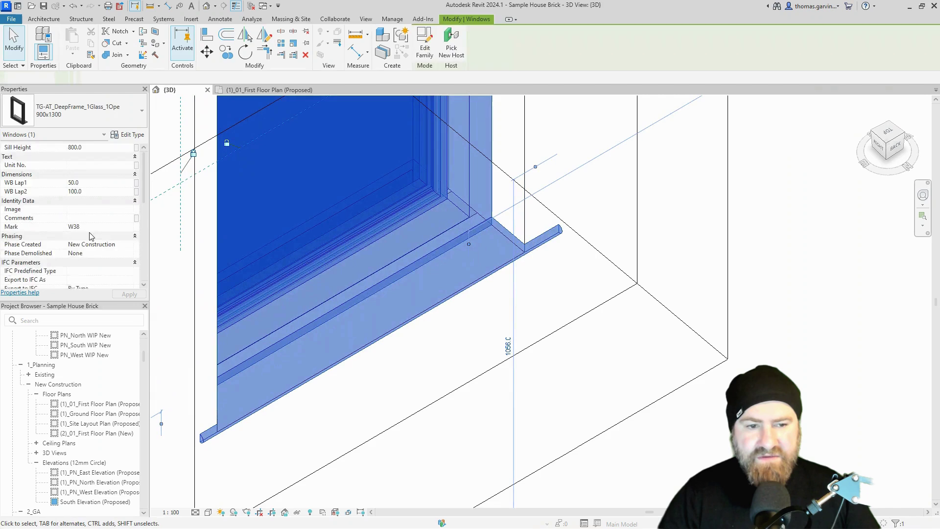
scroll(80, 267, down, 2)
click(72, 245)
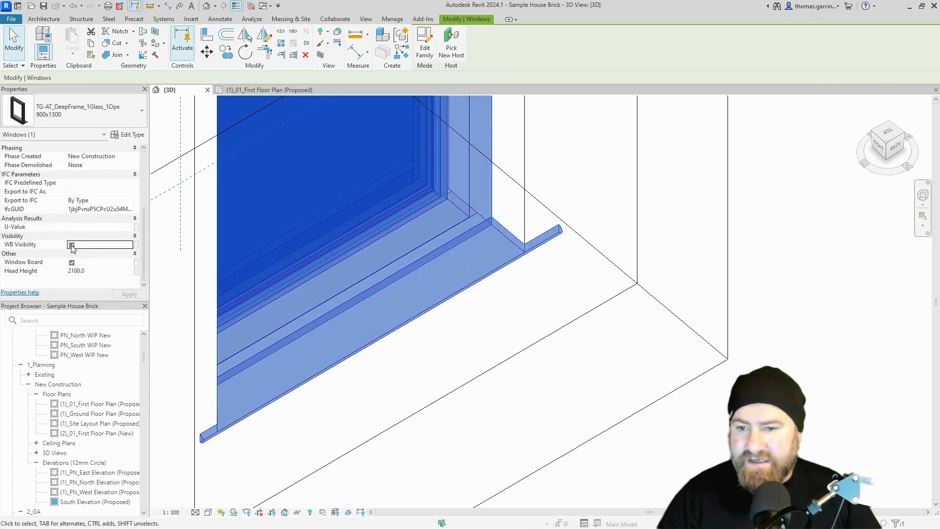
click(571, 416)
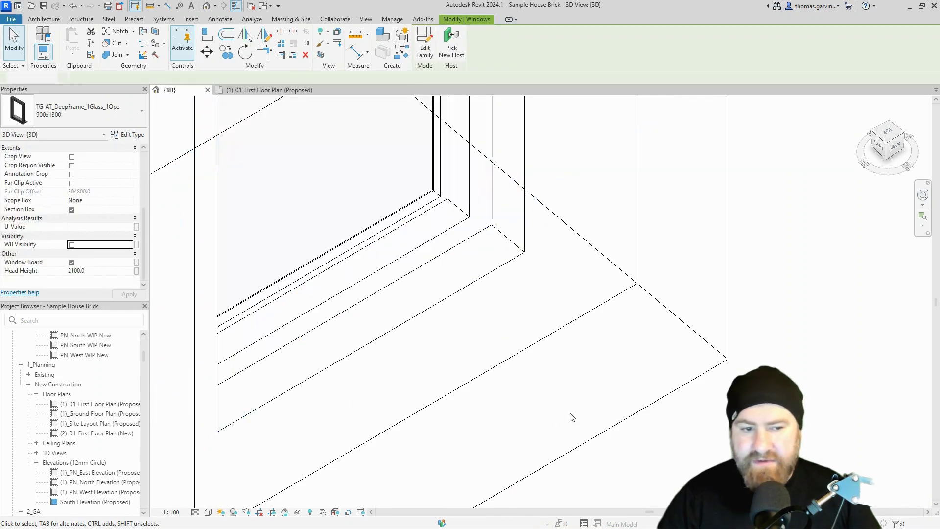